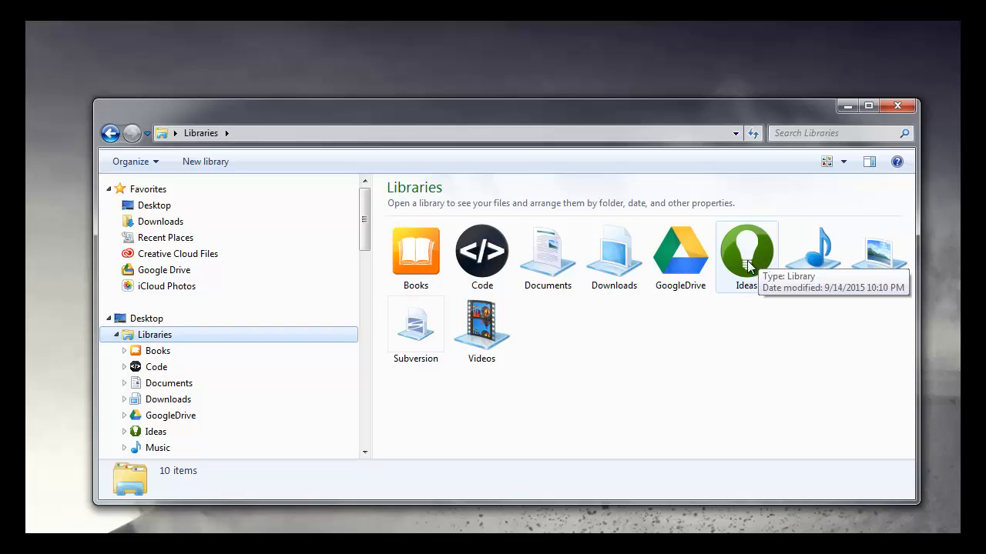
Step: Create a new library in Libraries, keeping the default name New Library
right_click(591, 322)
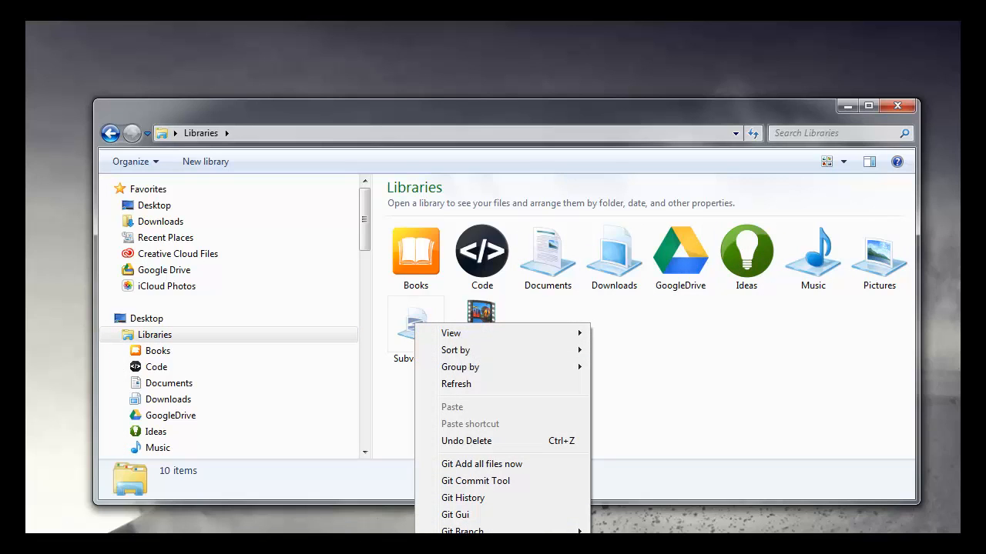
left_click(616, 549)
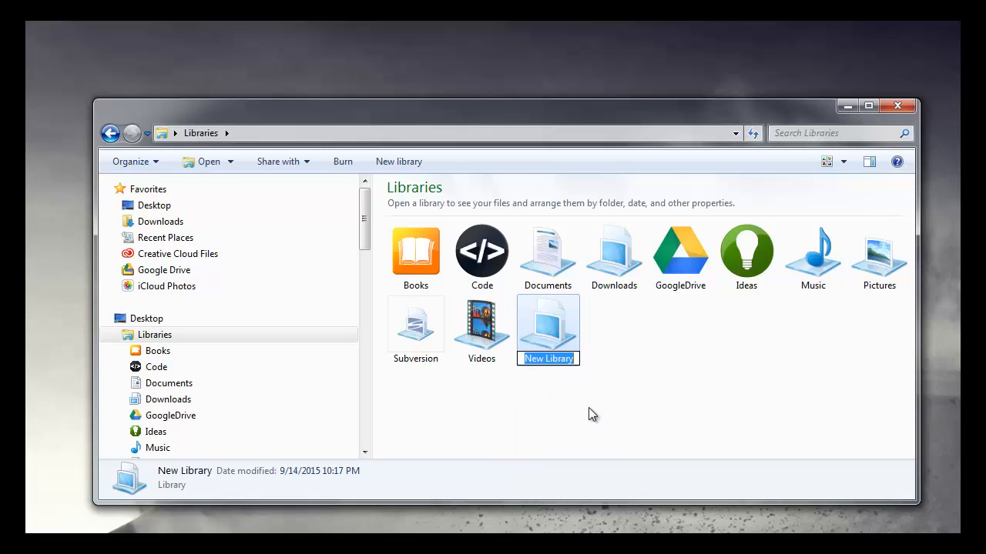
right_click(633, 316)
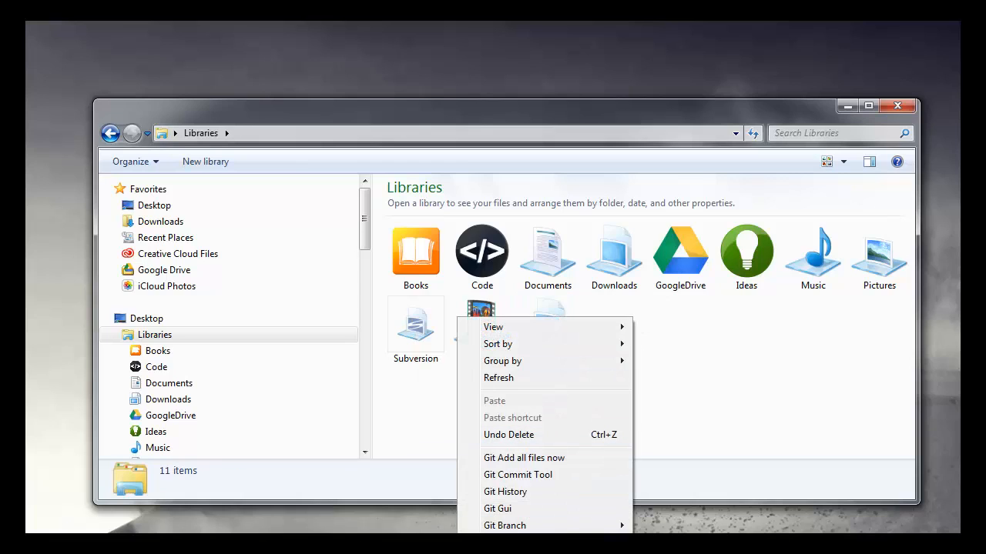
left_click(714, 343)
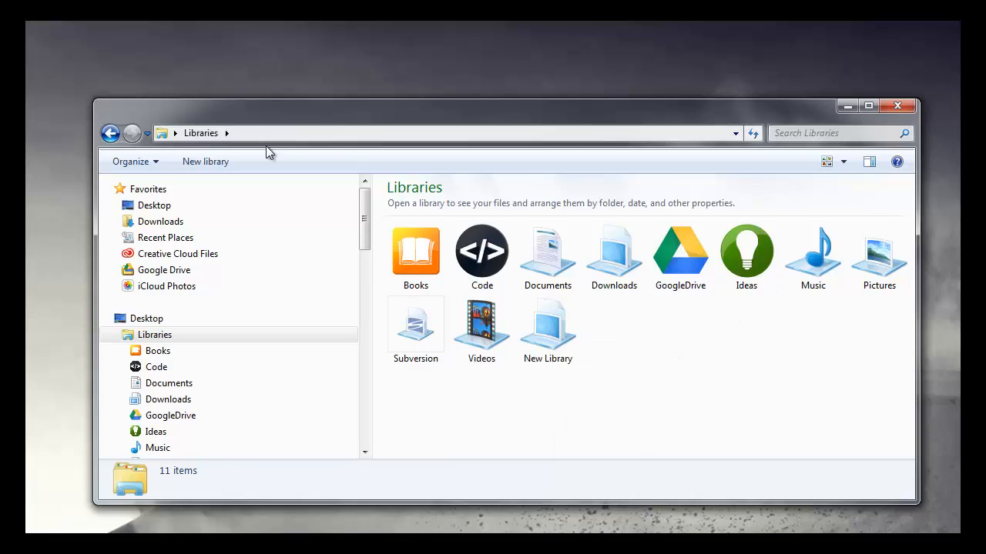
Step: Delete the New Library item from Libraries
left_click(557, 357)
key("Delete")
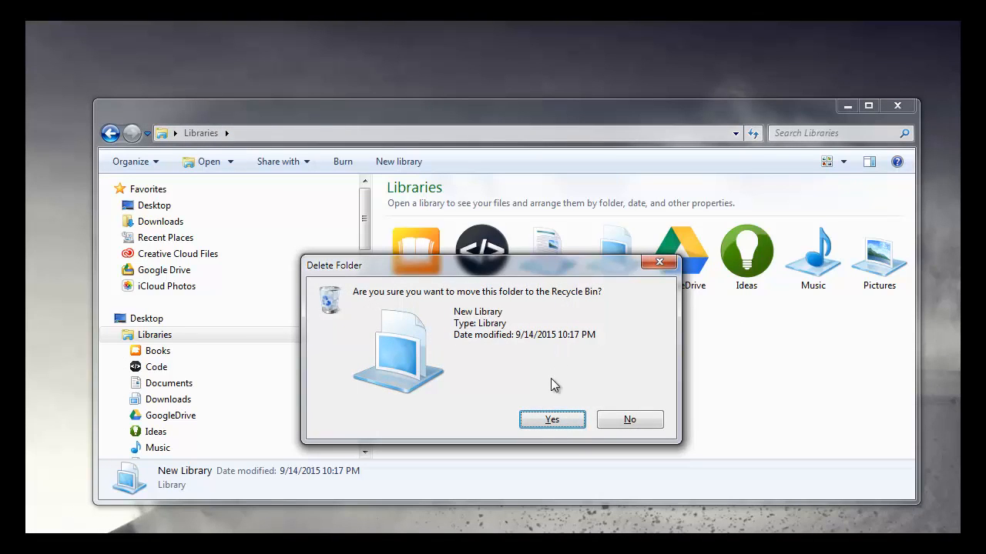
left_click(552, 422)
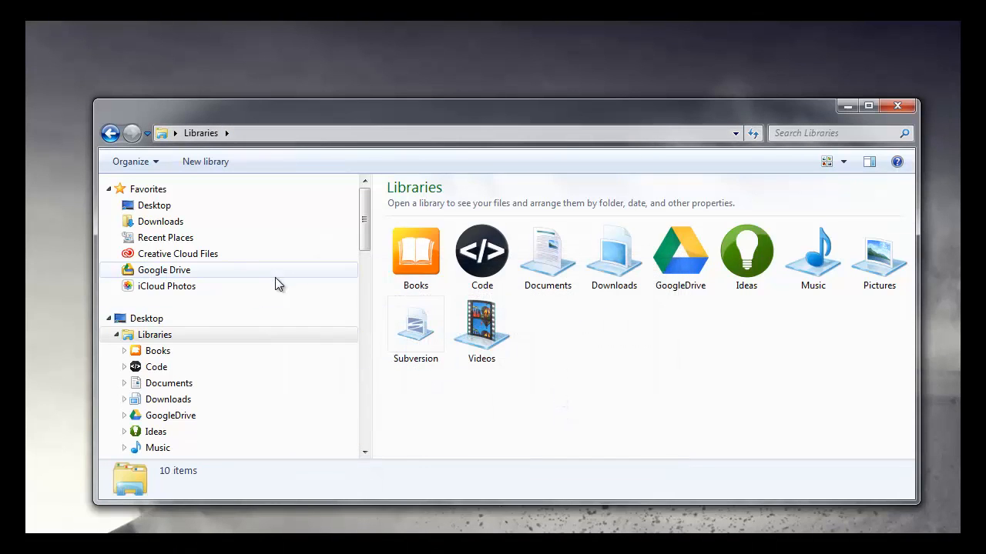
Step: Create two new folders on the Desktop, keeping their default names
left_click(165, 206)
right_click(417, 370)
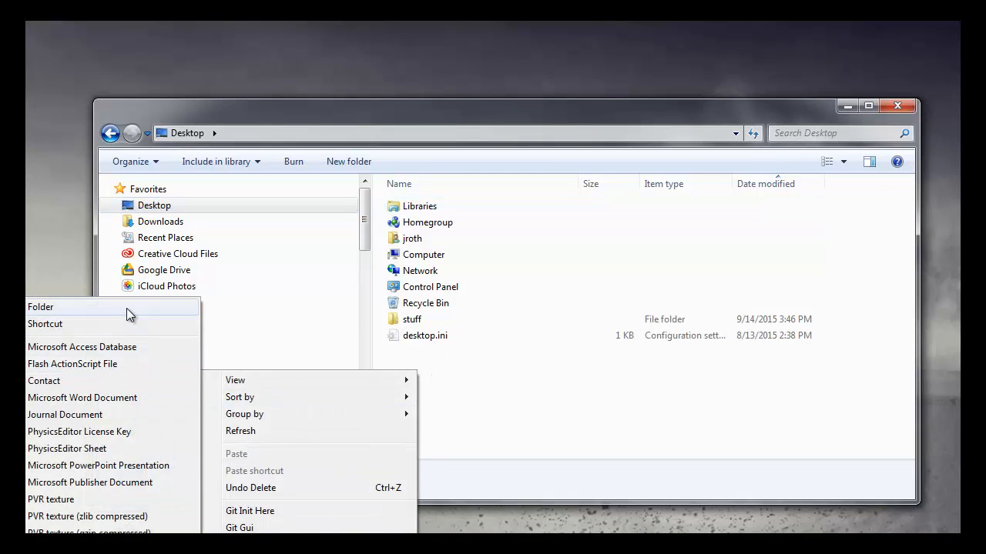
left_click(127, 309)
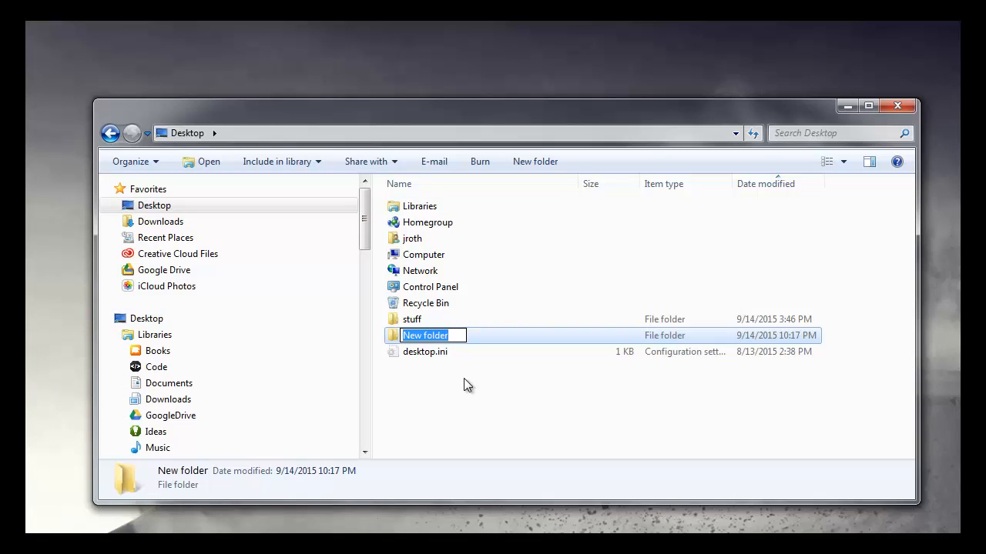
key("Return")
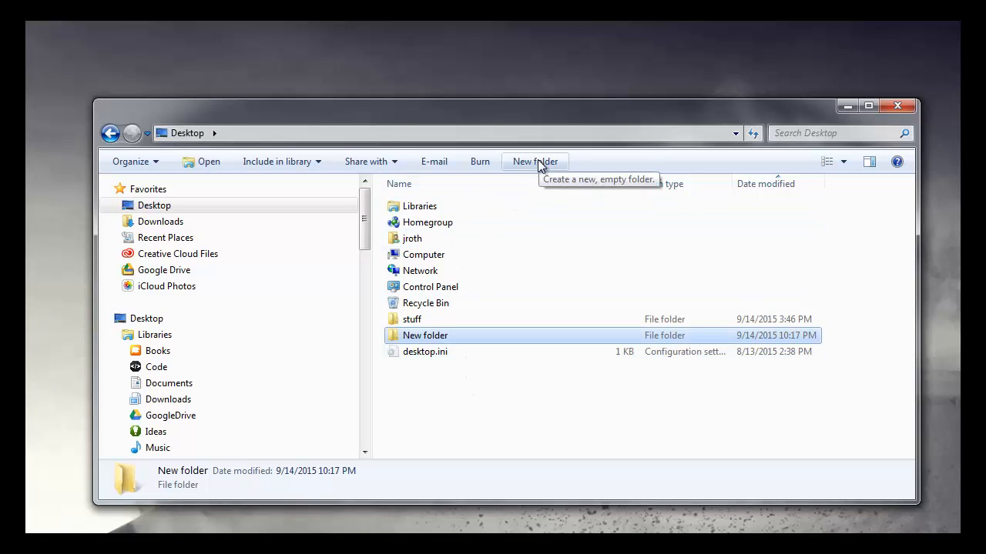
left_click(539, 161)
Step: Delete both the New folder and New folder (2) folders from the Desktop
left_click(405, 335, "ctrl")
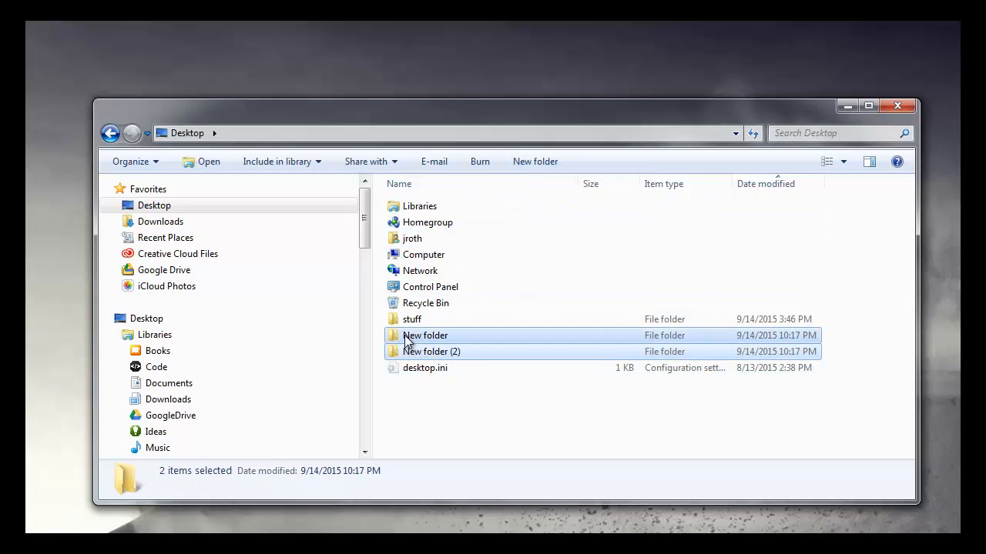
key("Delete")
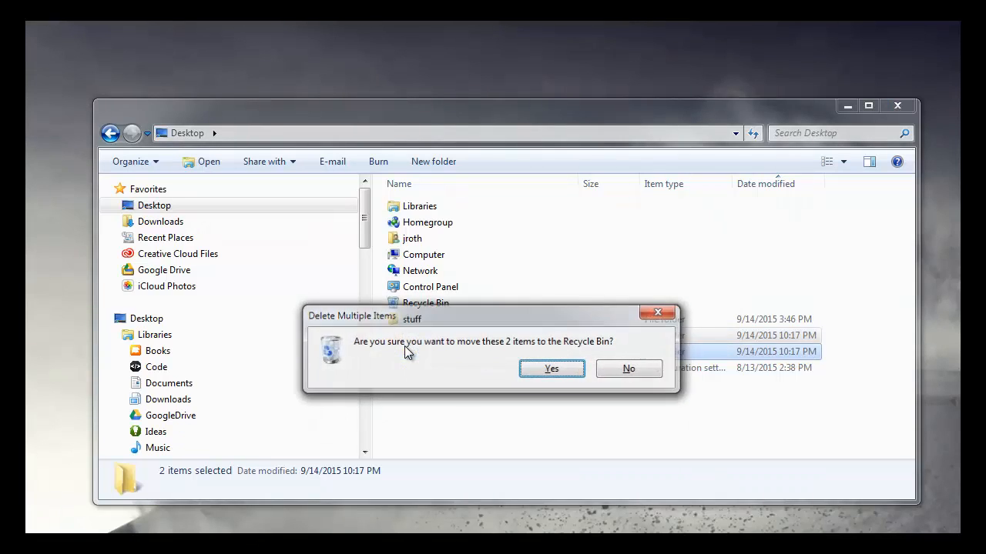
key("Return")
Step: Create a new folder named Recipes on the Desktop
left_click(368, 161)
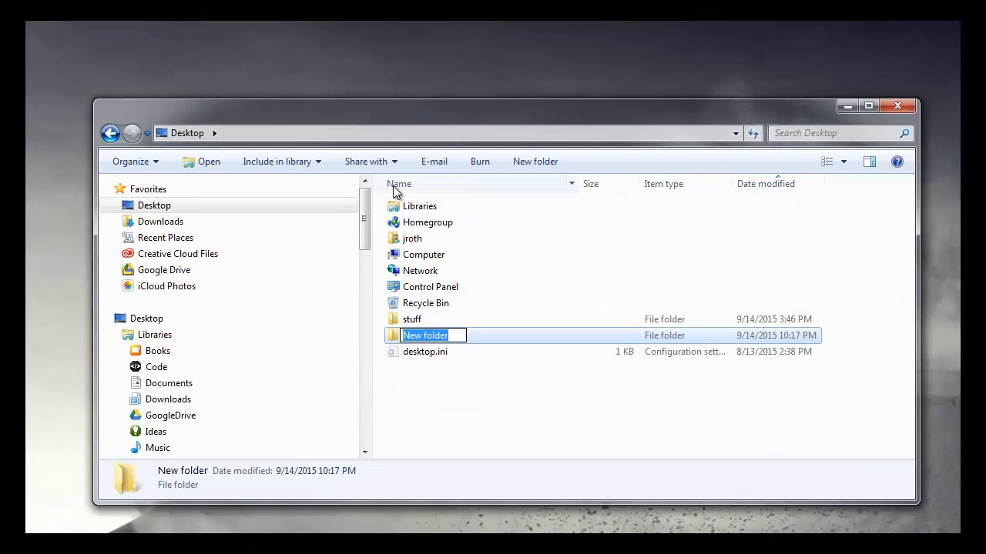
type("Recip")
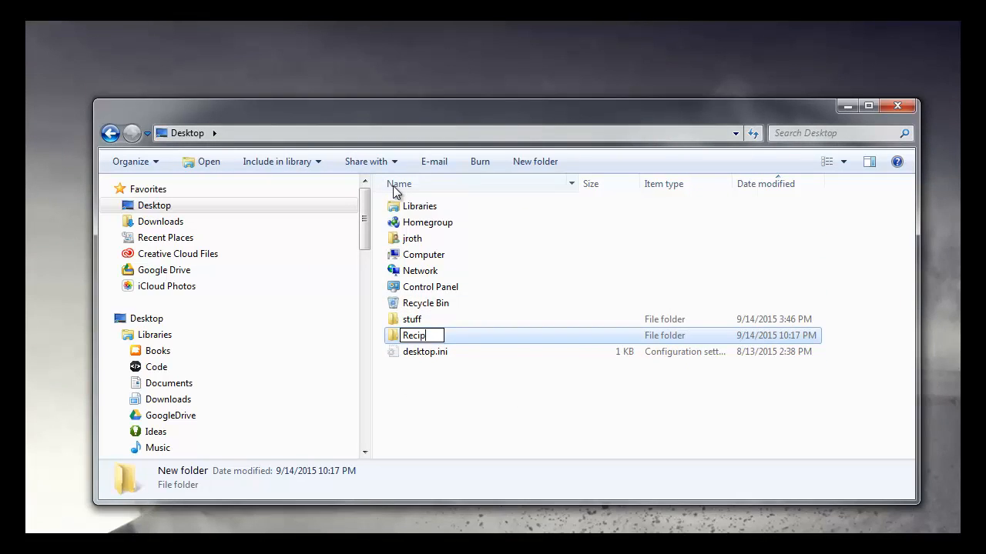
type("es")
key("Return")
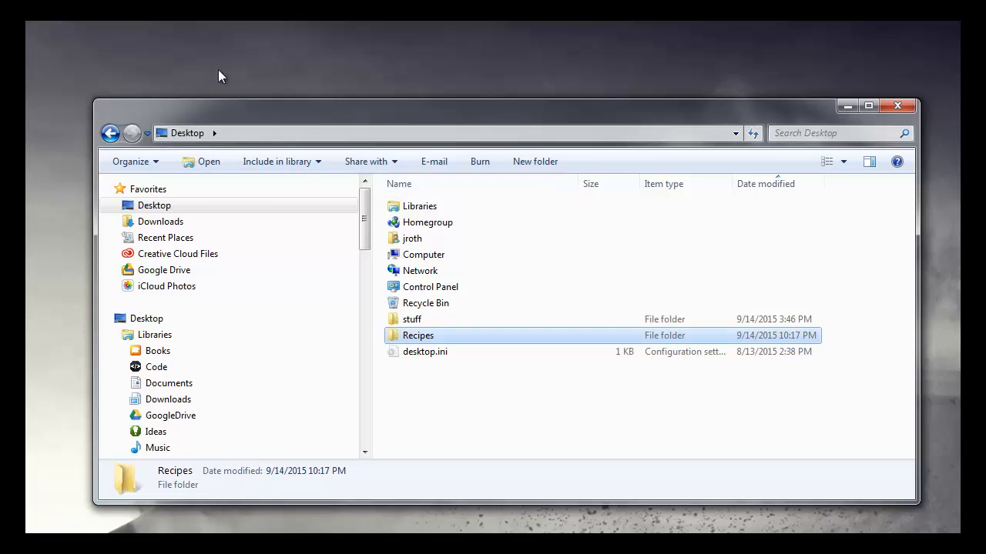
Step: Create a new library named Recipes in Libraries
left_click(157, 339)
right_click(595, 343)
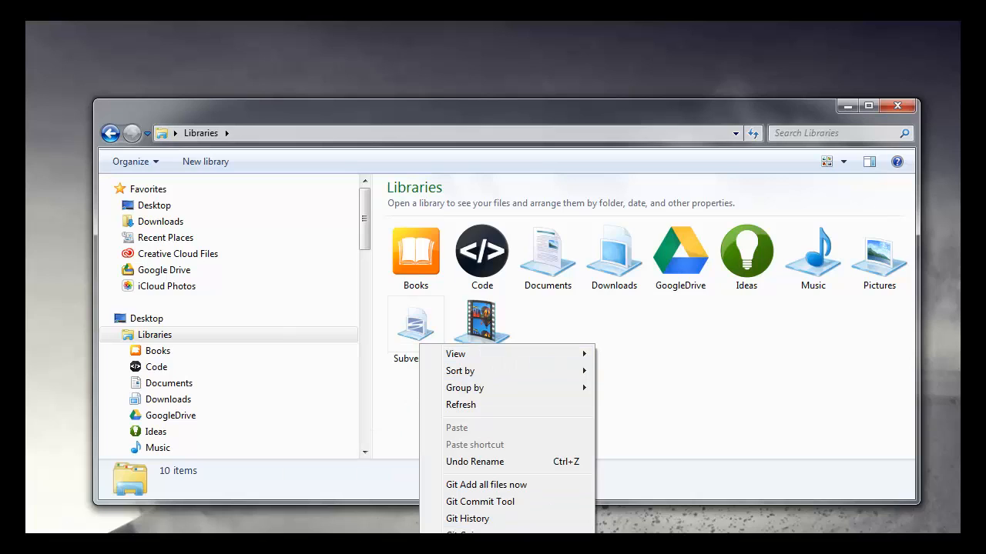
left_click(588, 340)
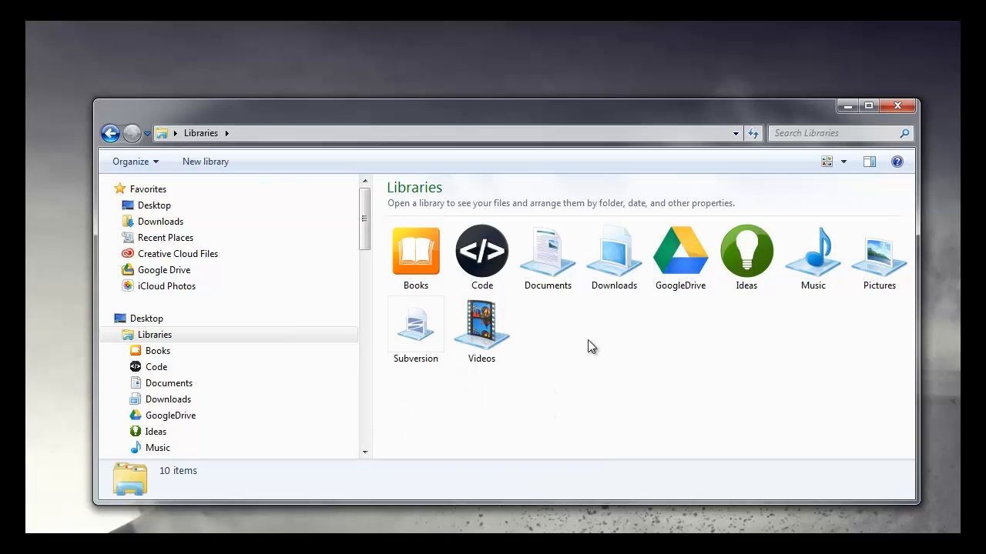
left_click(212, 160)
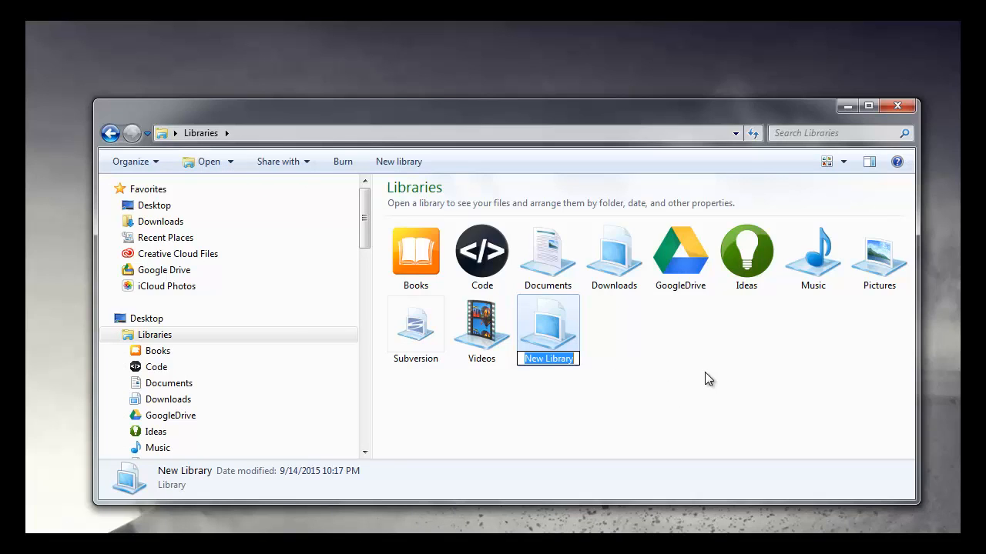
type("Rec")
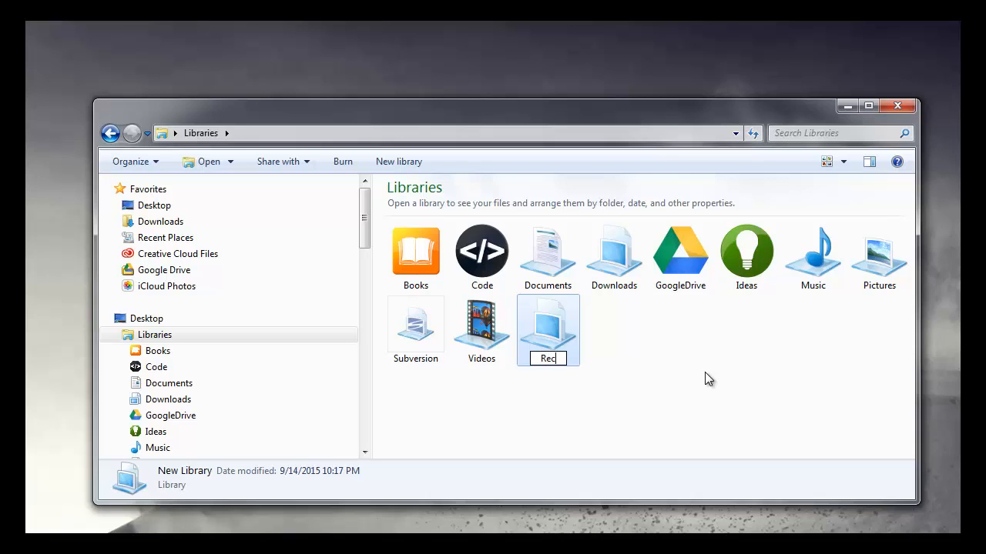
type("ipes")
left_click(670, 361)
Step: Open the Recipes library and include the Recipes folder from the Desktop in it
right_click(543, 336)
double_click(562, 328)
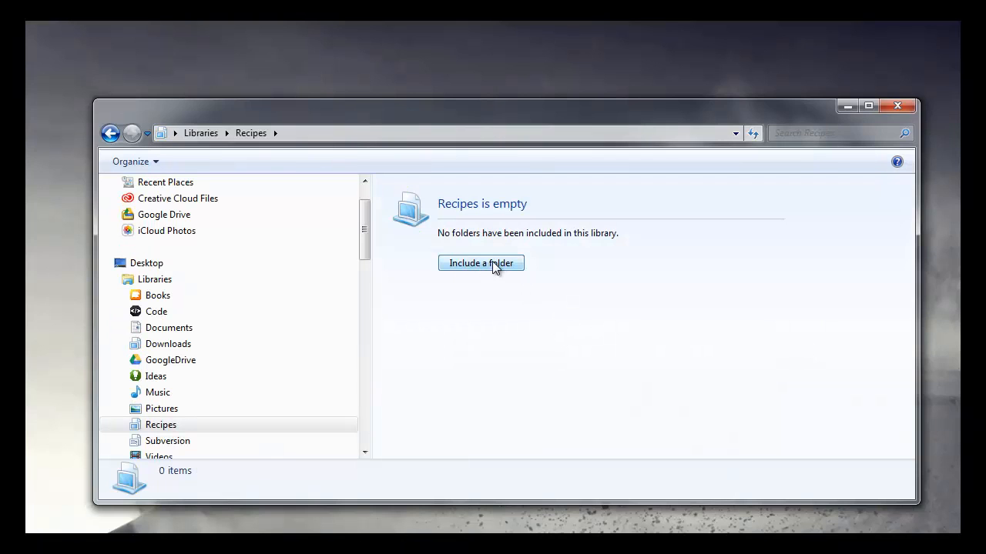
left_click(492, 264)
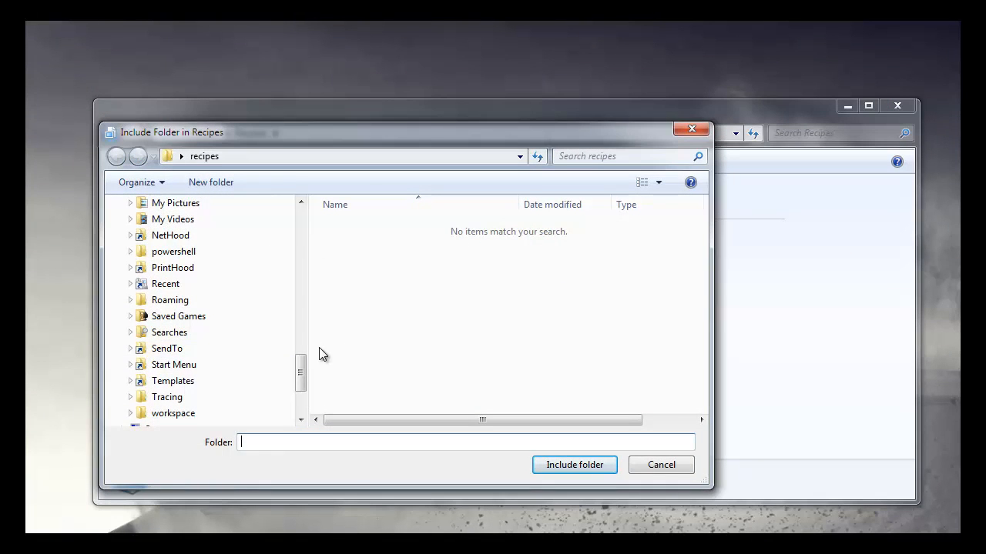
scroll(304, 308, "up", 10)
left_click(177, 260)
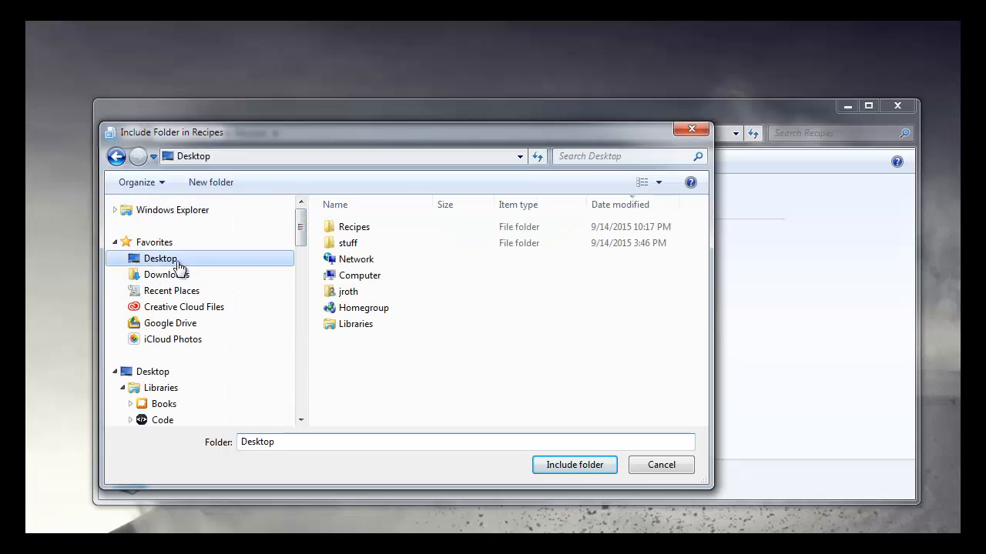
left_click(354, 230)
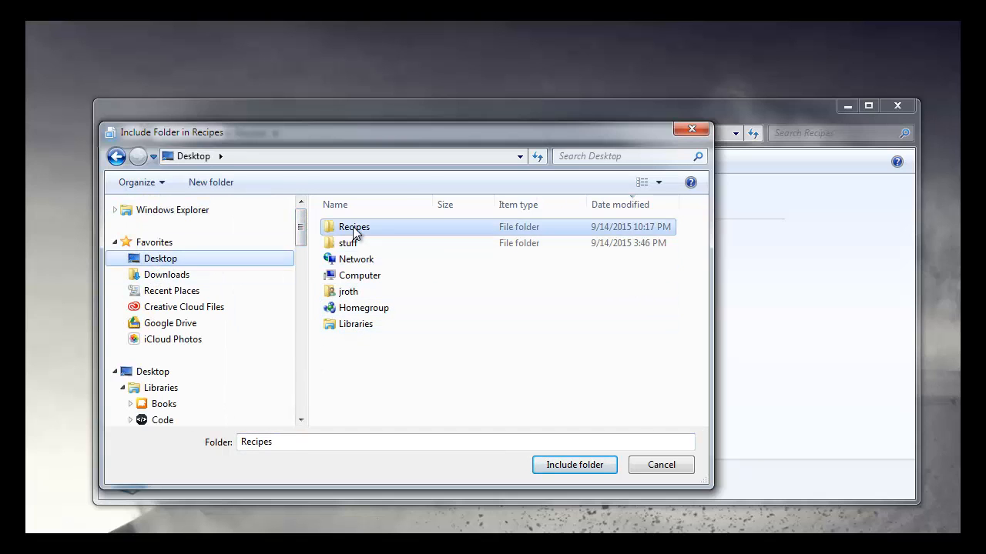
double_click(354, 230)
left_click(574, 464)
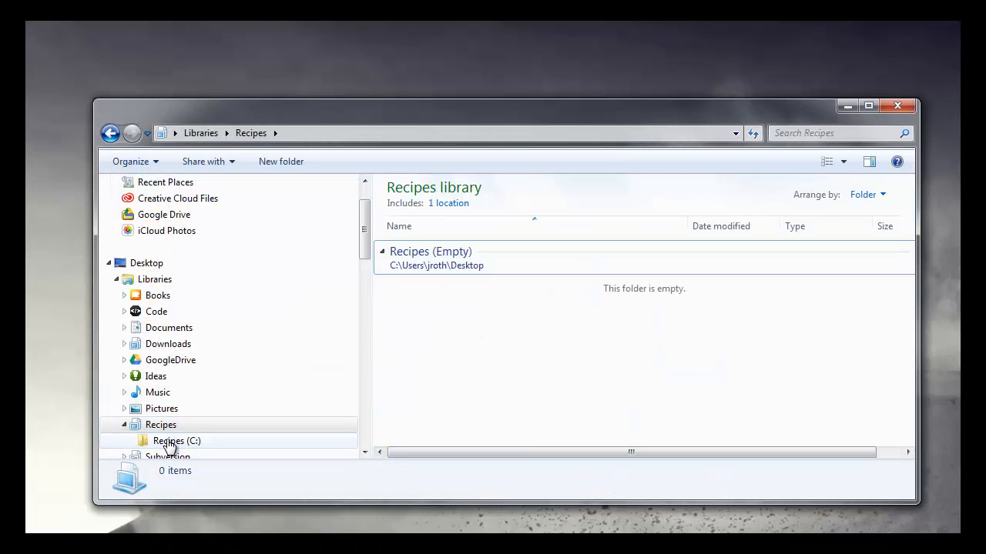
Step: Create a text document named Chocolate Cake.txt inside the Recipes folder on the Desktop
scroll(365, 259, "up", 2)
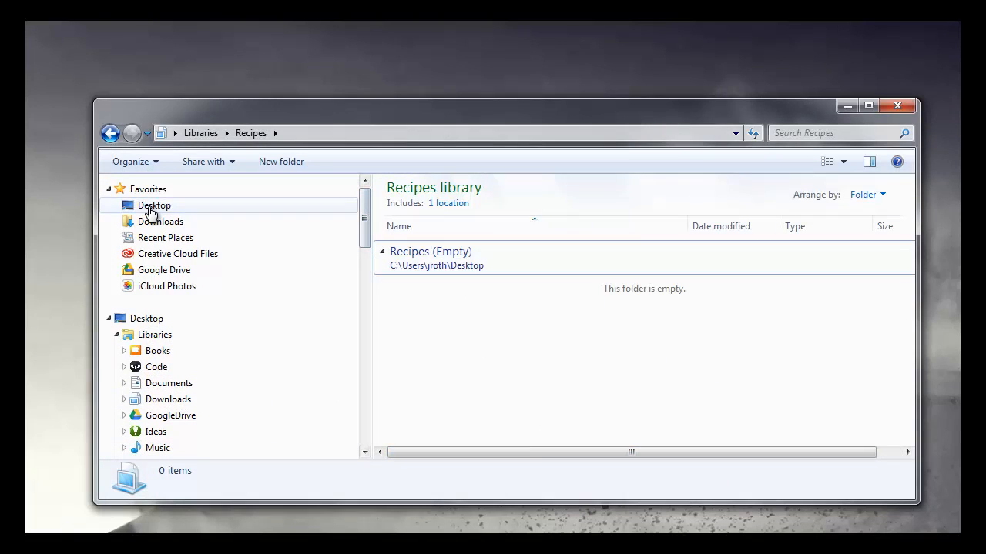
left_click(151, 213)
double_click(413, 334)
right_click(425, 330)
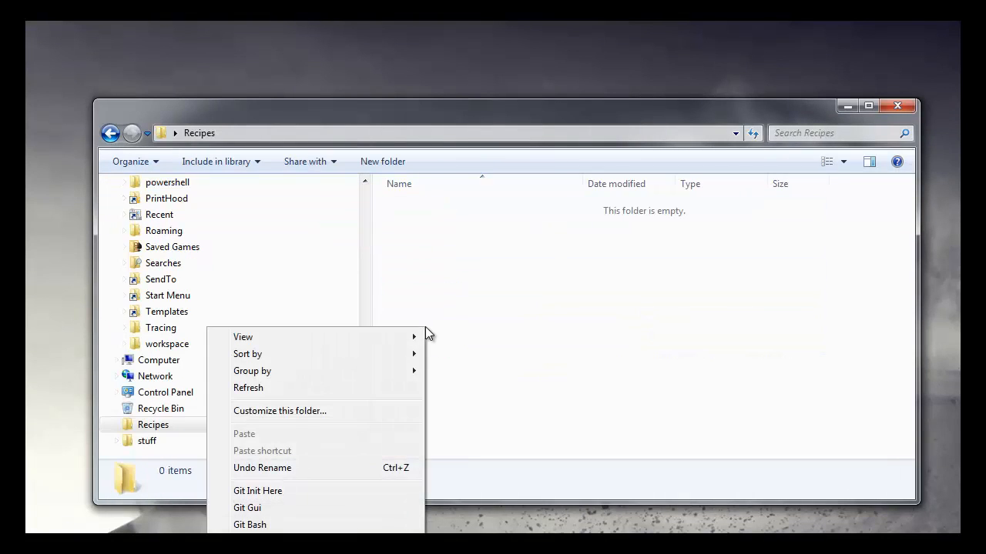
mouse_move(308, 548)
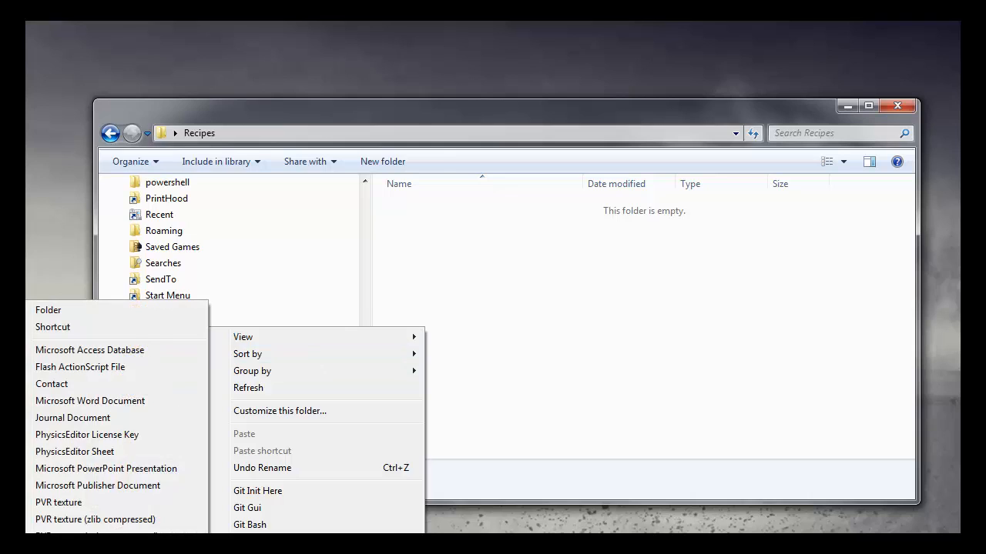
left_click(93, 548)
type("Cho")
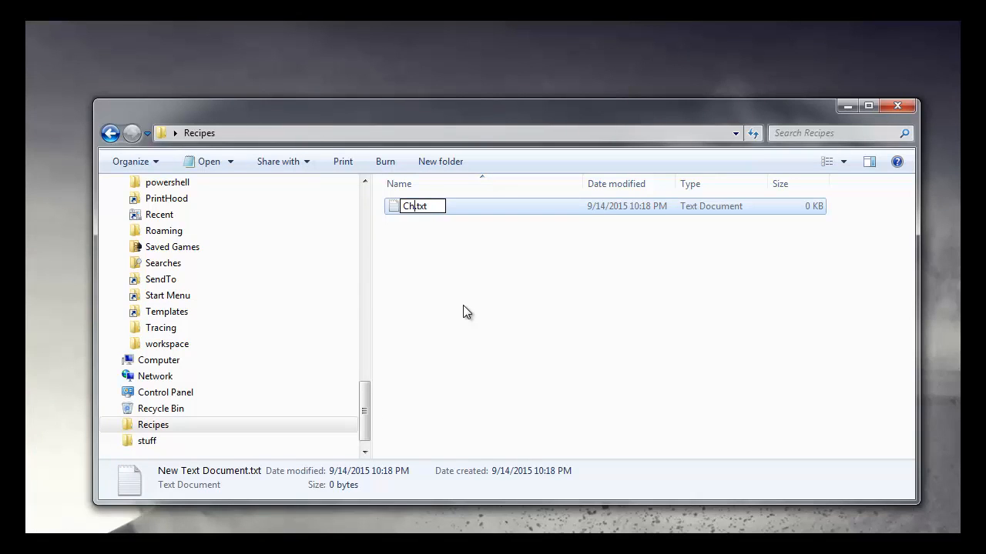
type("colate")
type(" Cake")
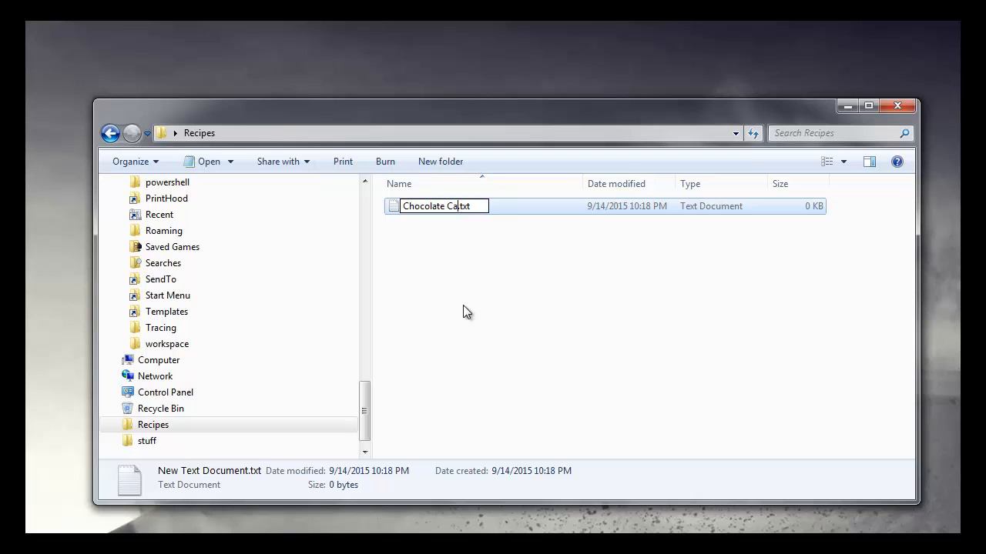
key("Return")
Step: Open Chocolate Cake.txt, write "2 eggs" and "1 cup of milk" on separate lines, and close it with the changes saved
key("Return")
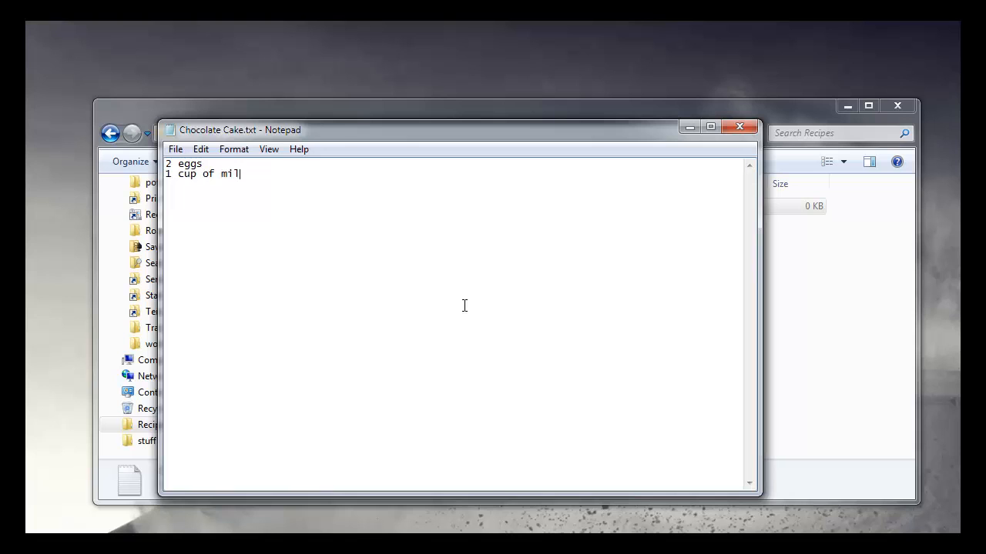
left_click(736, 129)
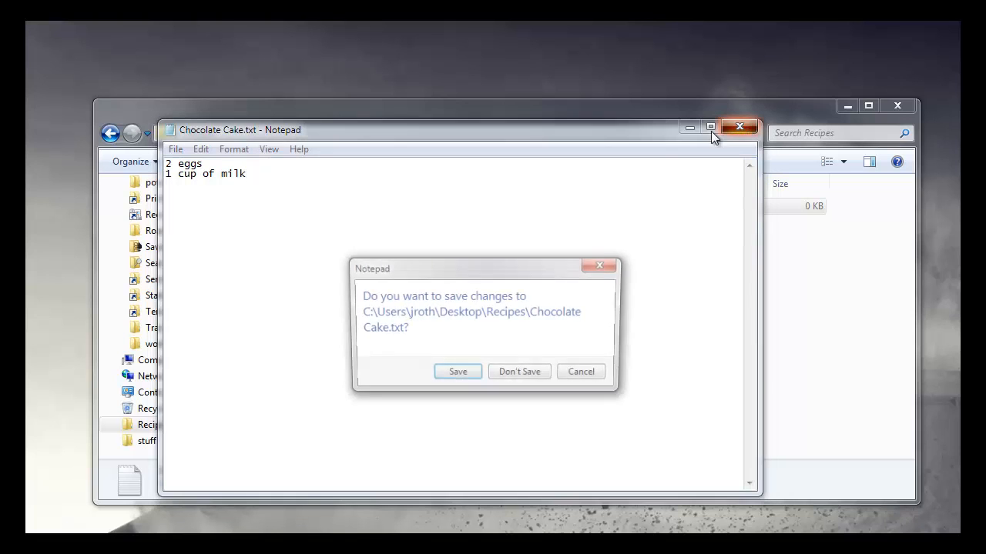
left_click(454, 374)
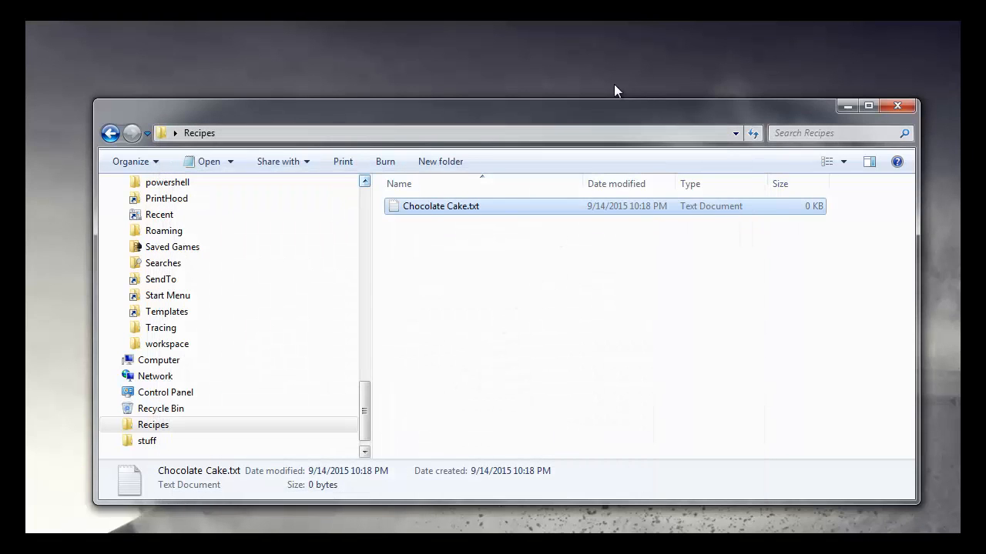
Step: View the contents of Chocolate Cake.txt through the Recipes library, and close the file
left_click_drag(368, 410, 379, 187)
left_click(153, 335)
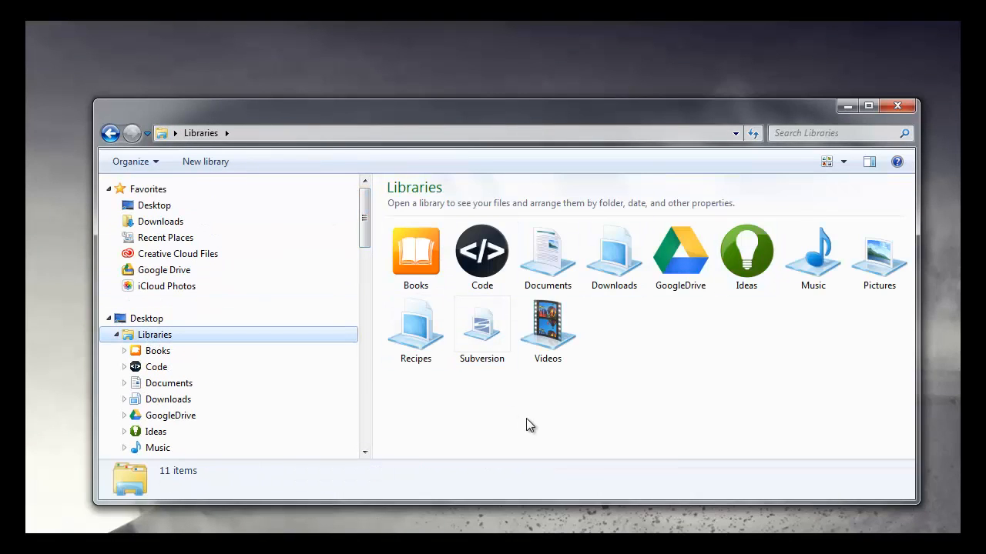
double_click(416, 331)
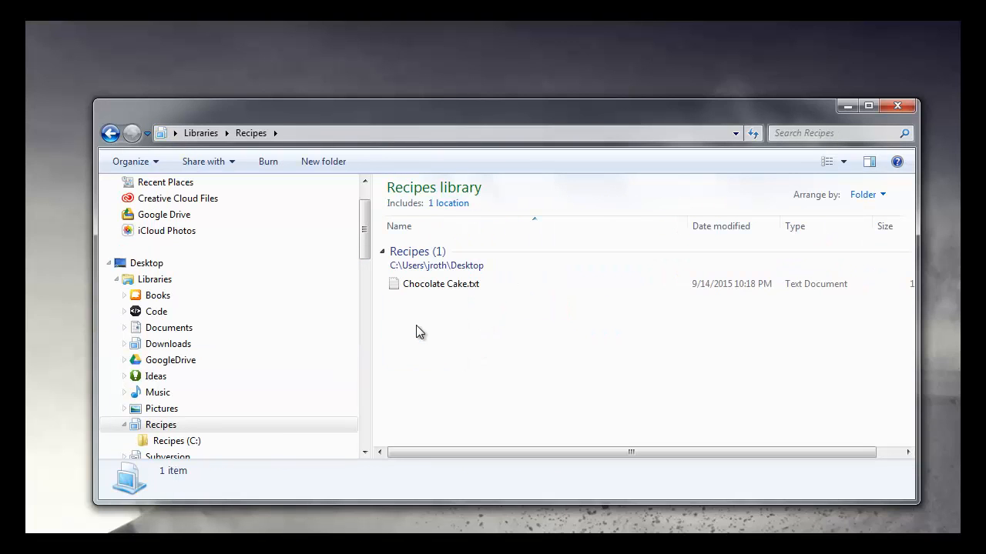
left_click(401, 285)
double_click(401, 284)
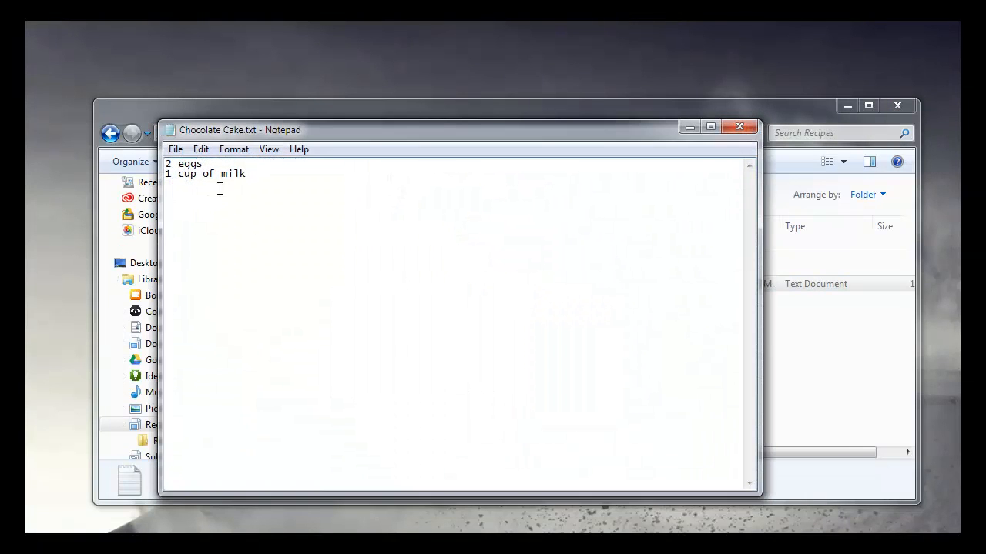
left_click(739, 127)
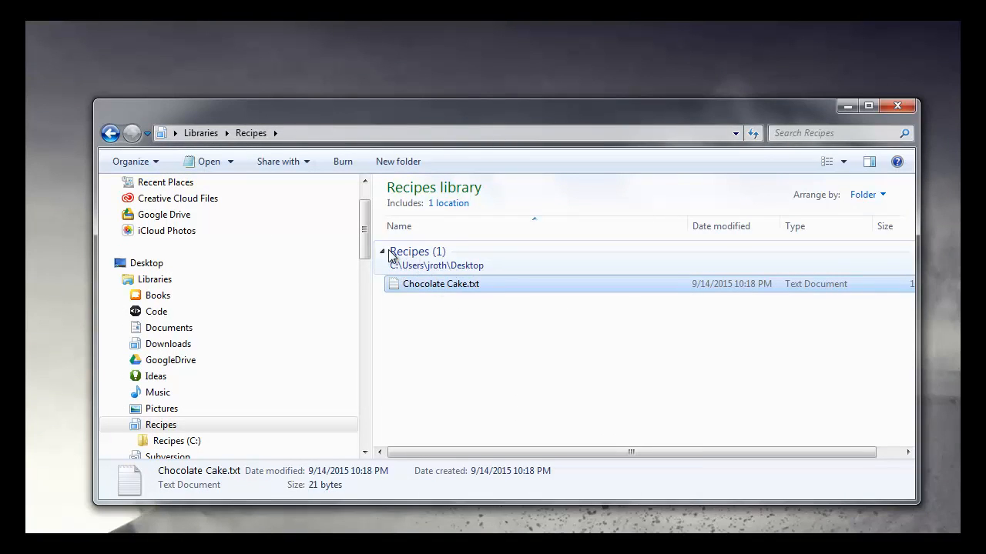
Step: Return from the Recipes library to the overview of all libraries
left_click(109, 134)
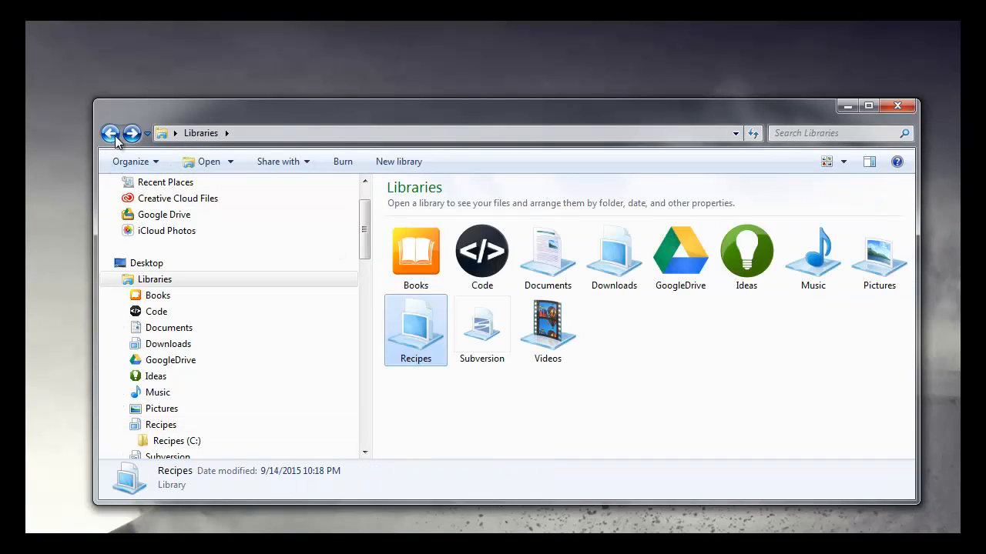
left_click(155, 294)
left_click(155, 280)
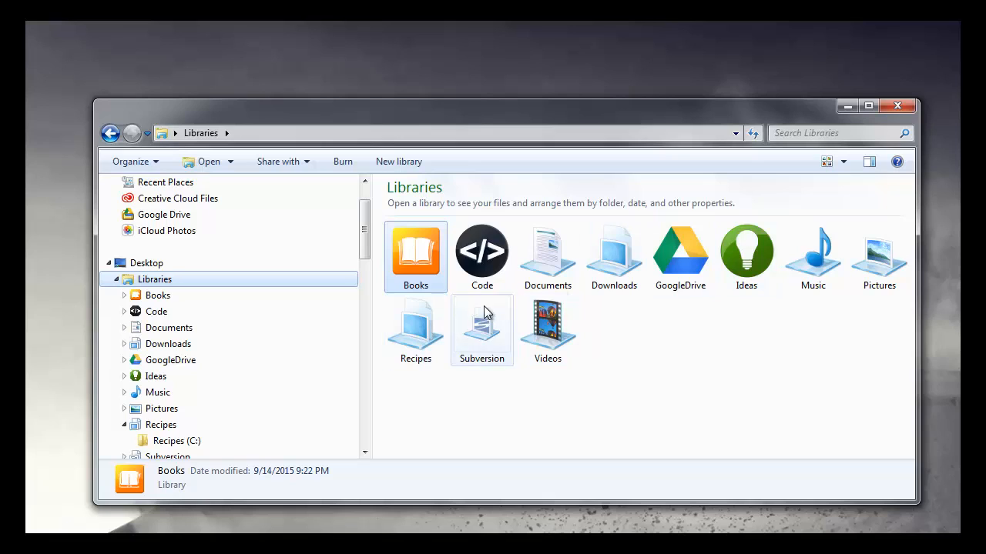
left_click(625, 335)
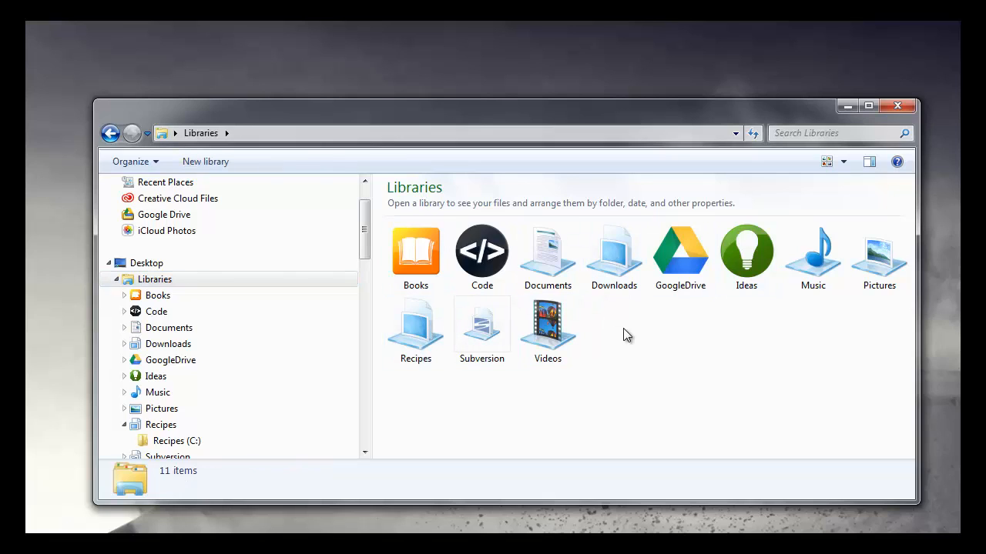
Step: Create a new library under its default name, and delete it again
left_click(205, 162)
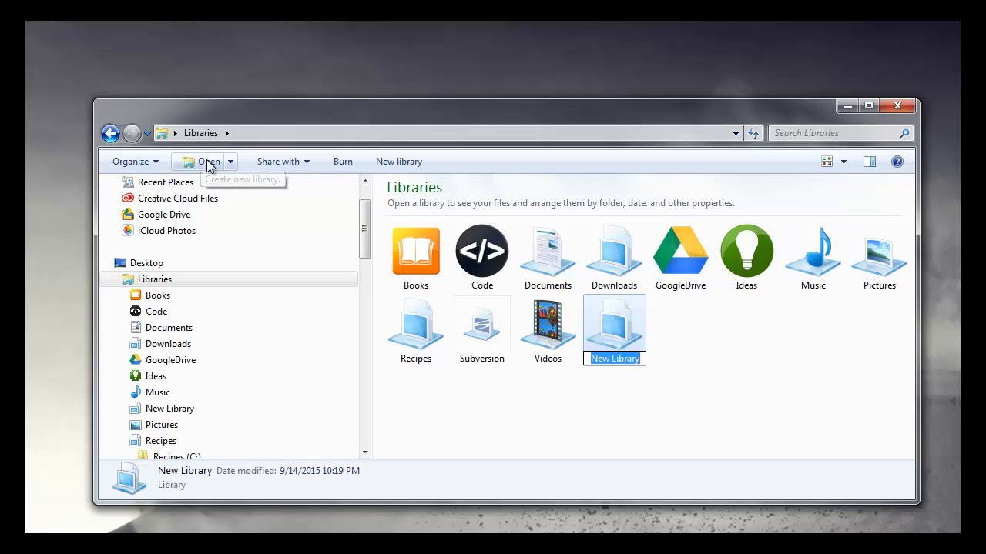
left_click(667, 327)
left_click(619, 336)
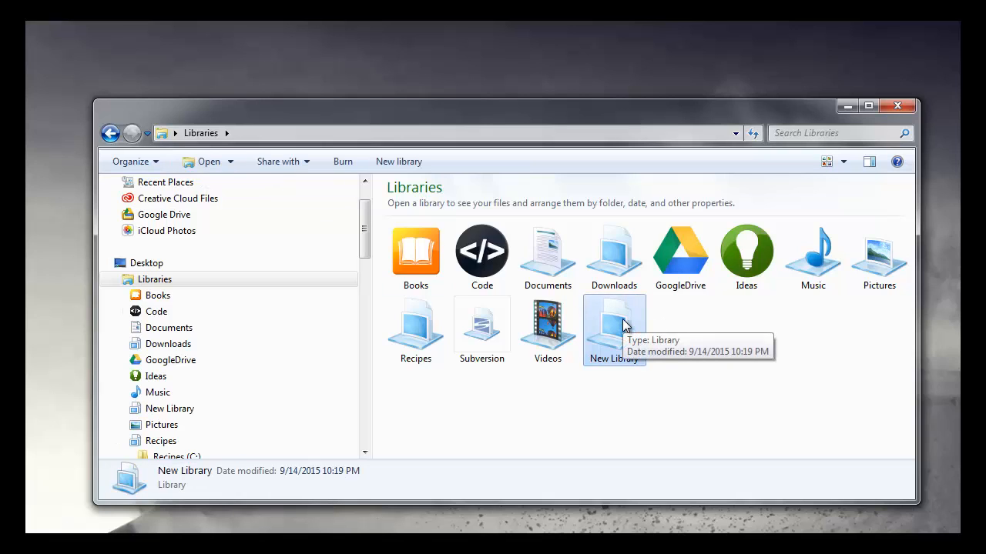
key("Delete")
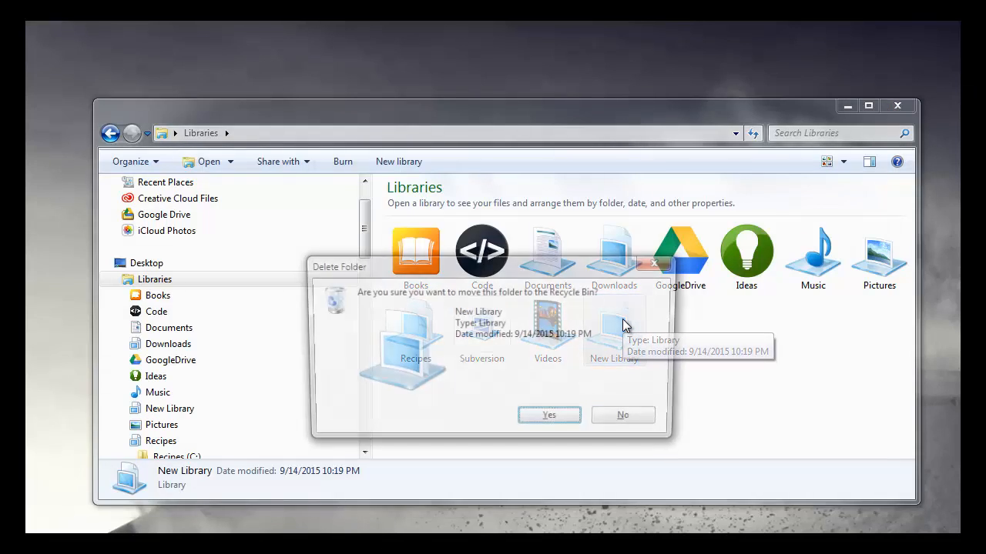
left_click(551, 419)
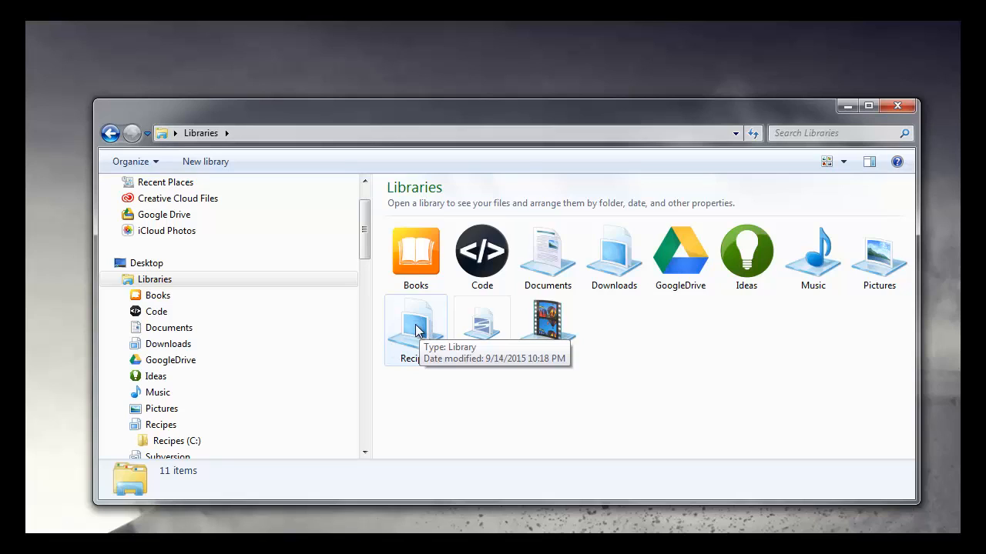
Step: Open a second Explorer window and go to AppData\Roaming\Microsoft\Windows\Libraries inside the user's profile folder on drive C
left_click(424, 335)
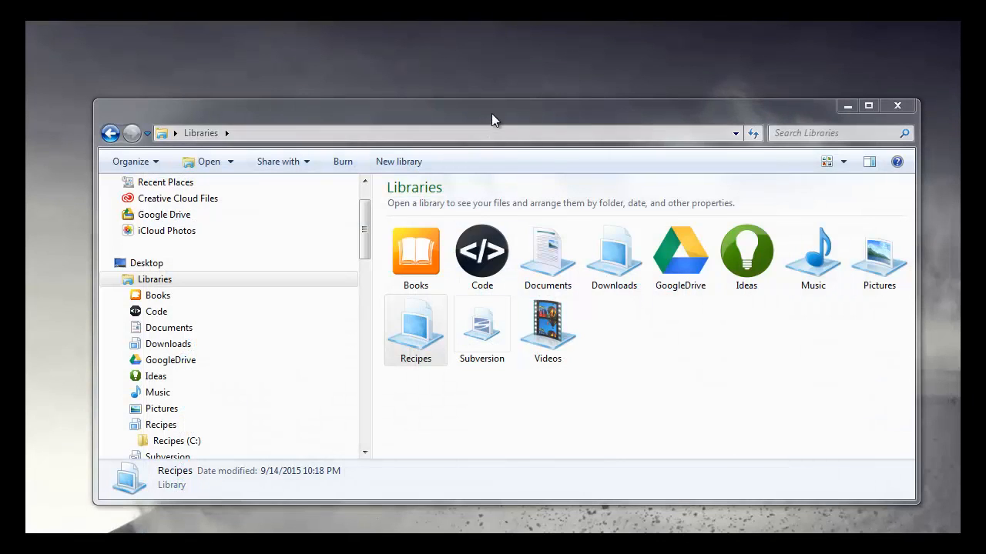
left_click(491, 114)
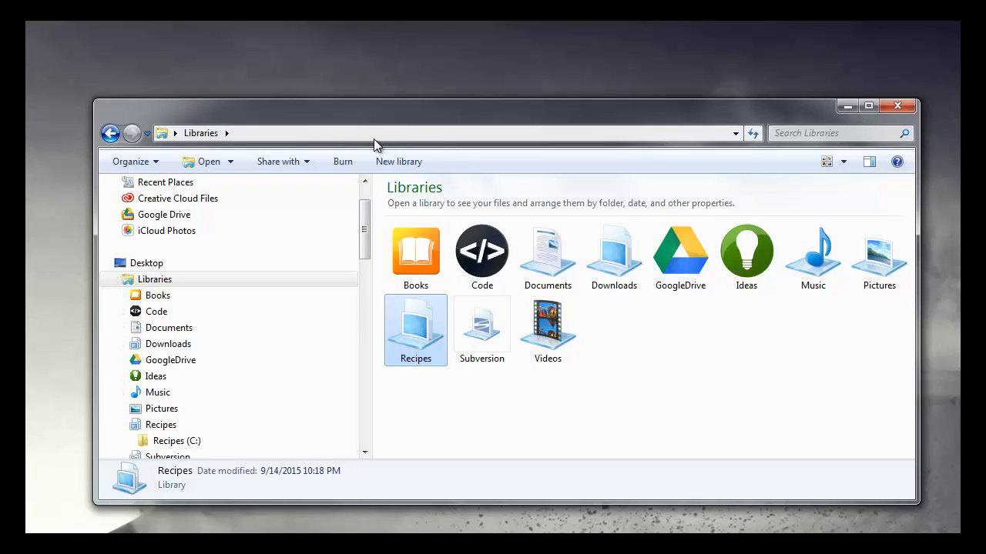
key("super+e")
left_click(308, 152)
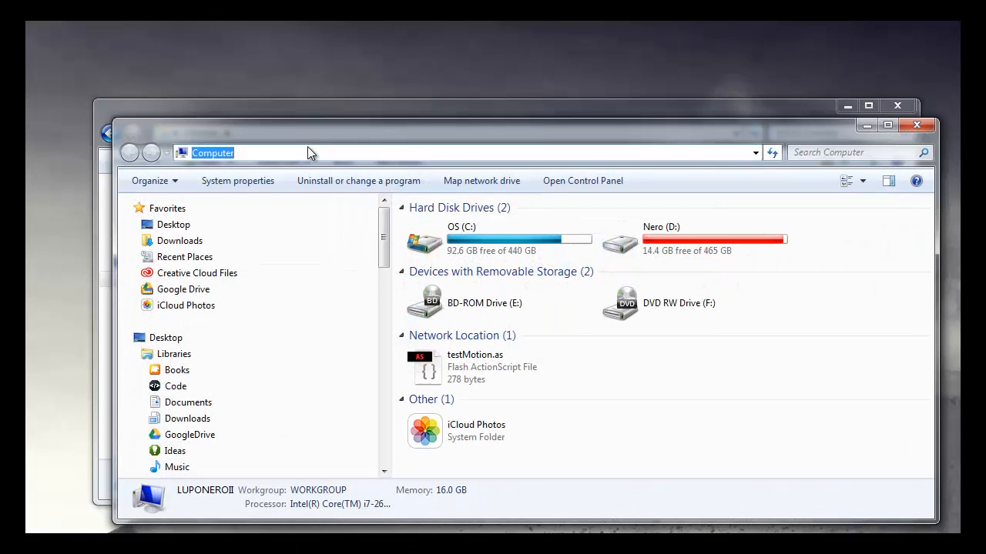
type("c:")
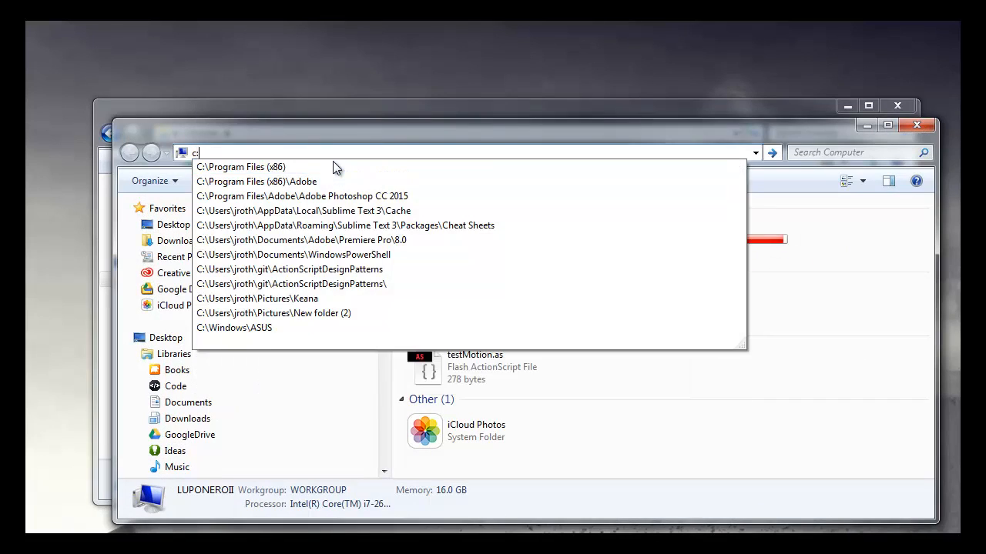
type("\\user")
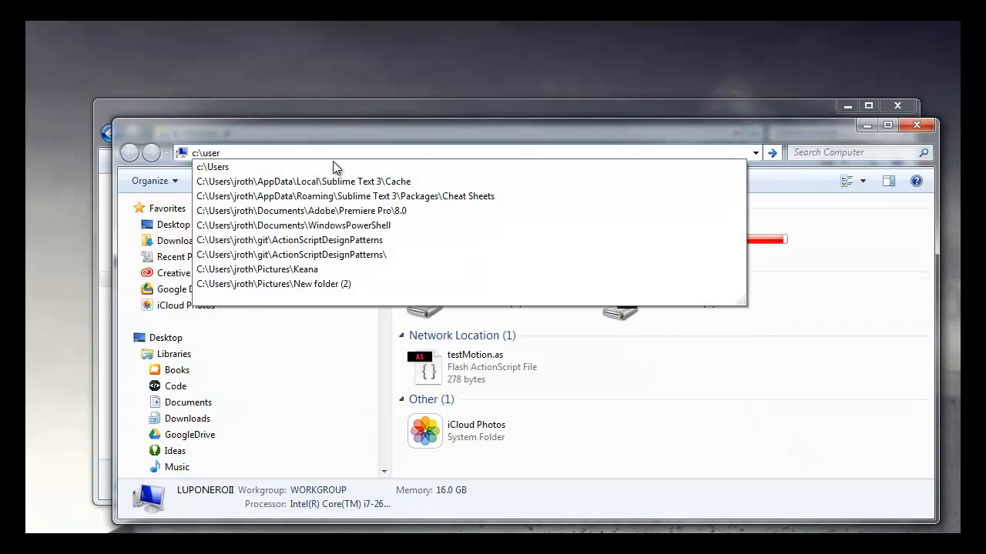
key("Down")
key("Down")
key("Up")
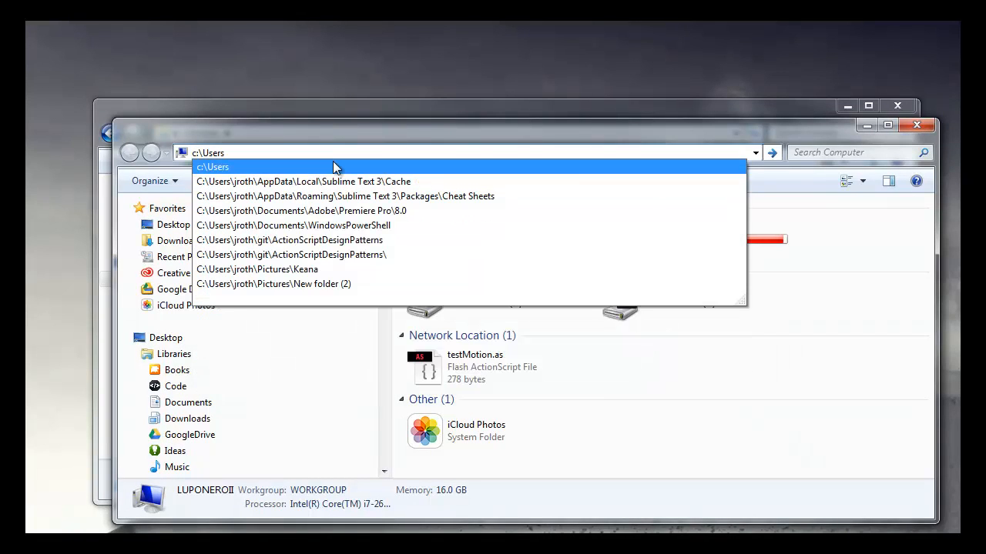
type("\\jroth\\")
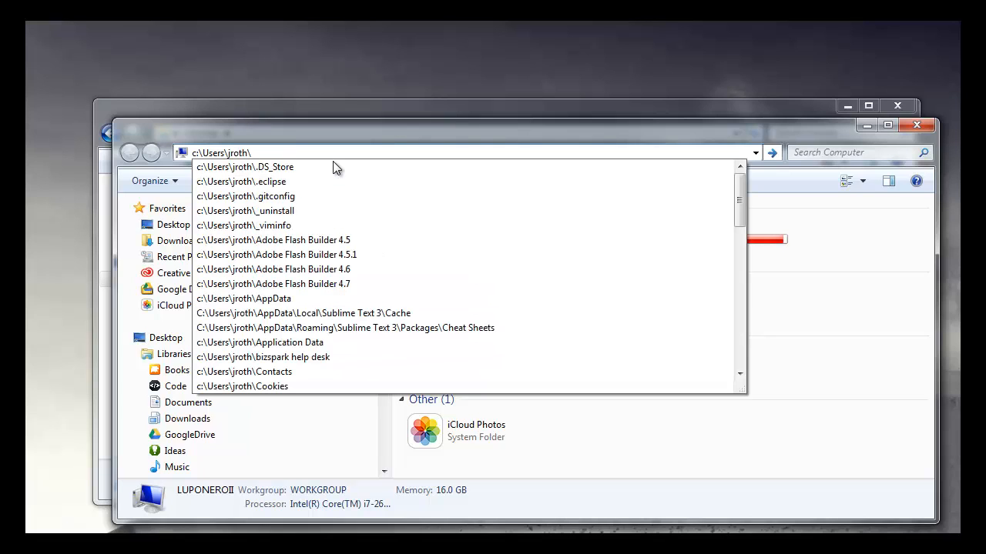
type("app")
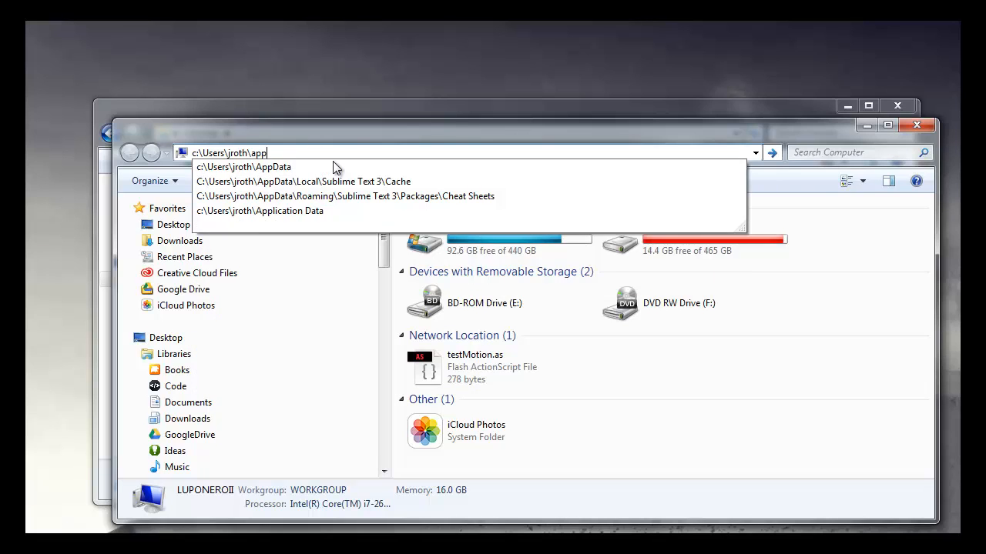
key("Down")
type("\\")
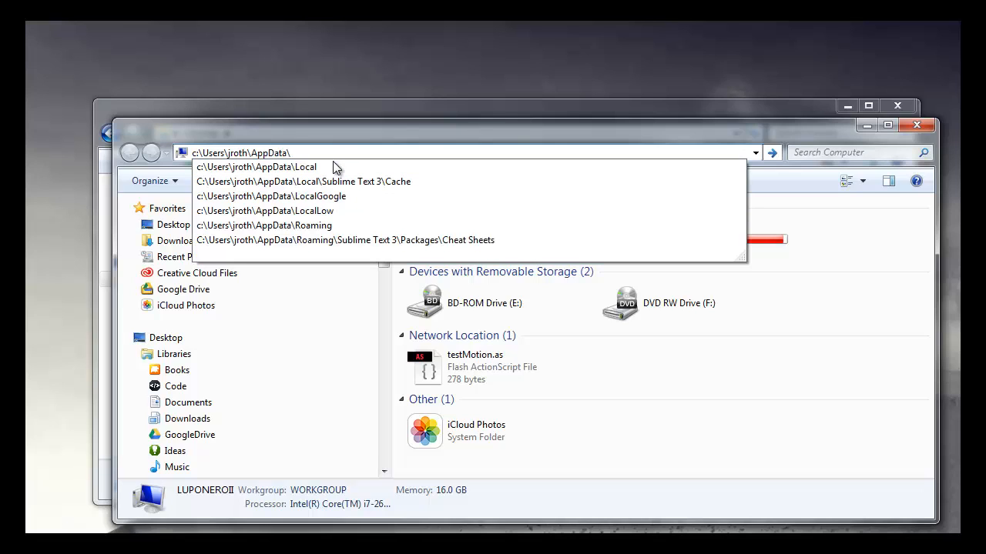
type("ro")
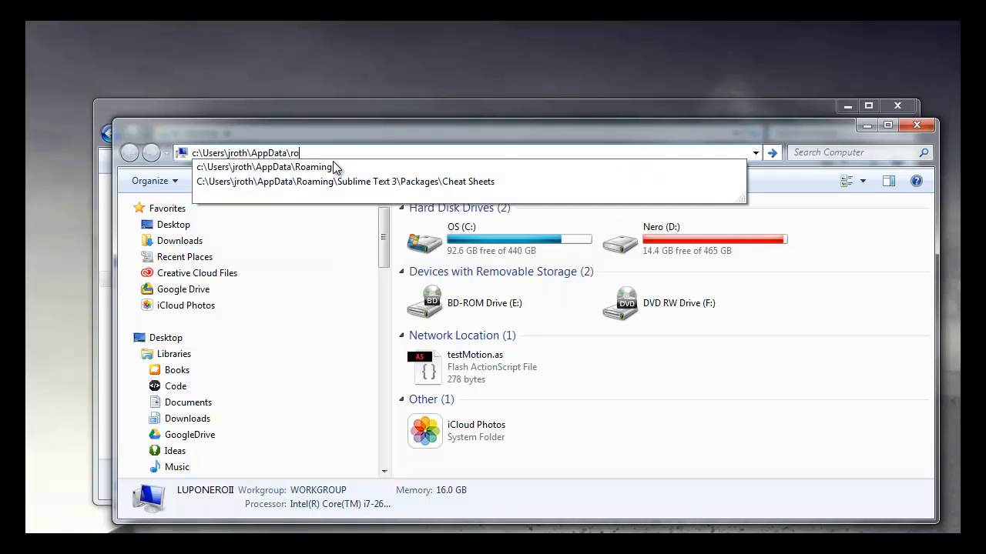
key("Down")
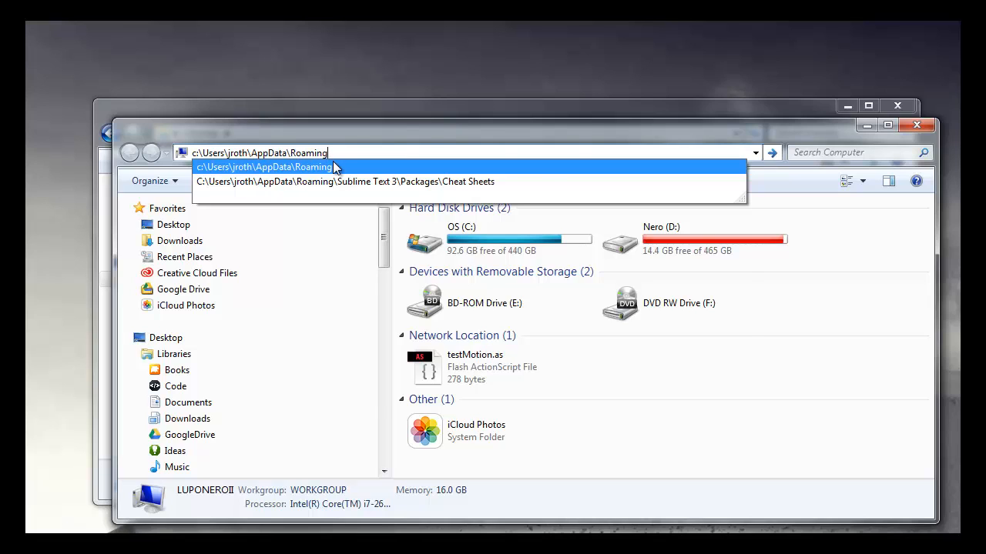
type("\\")
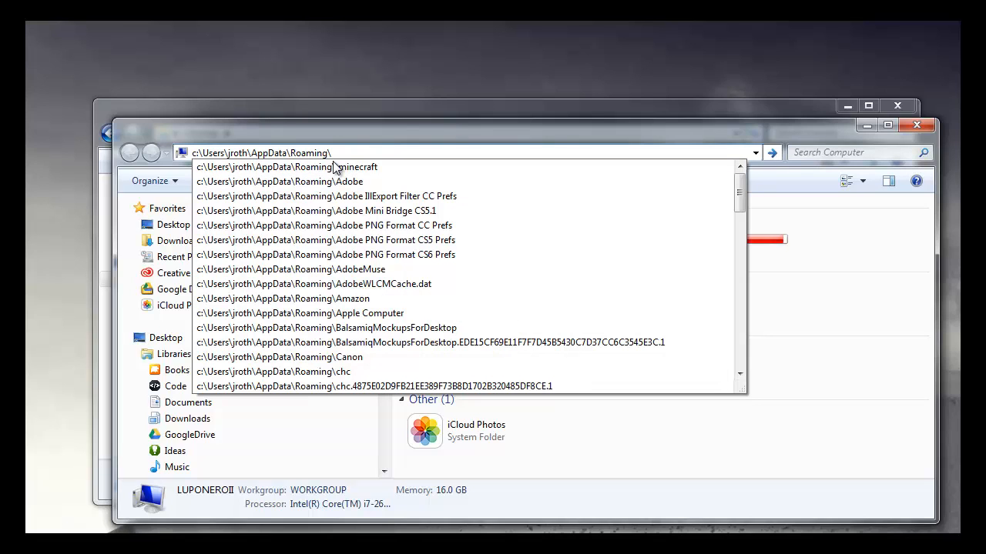
type("mi")
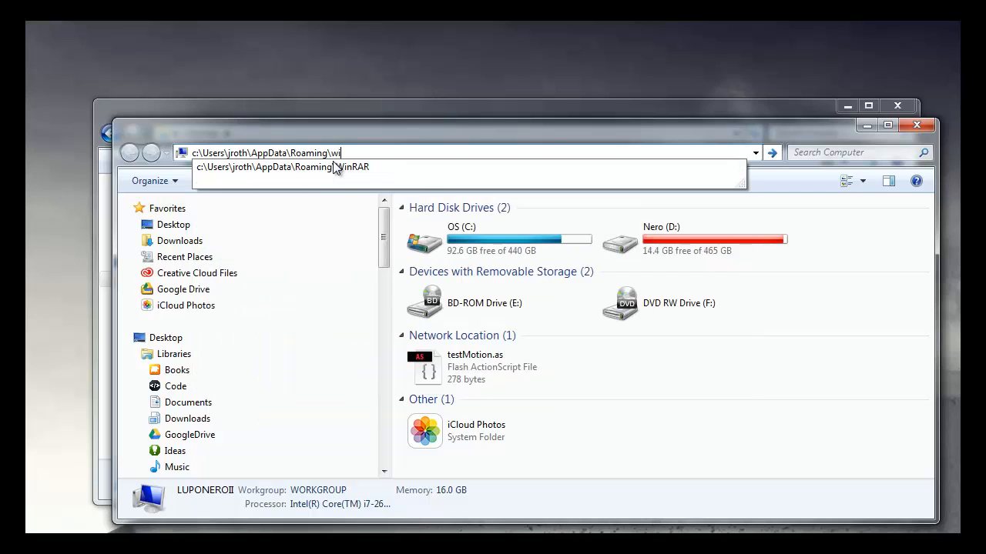
key("Down")
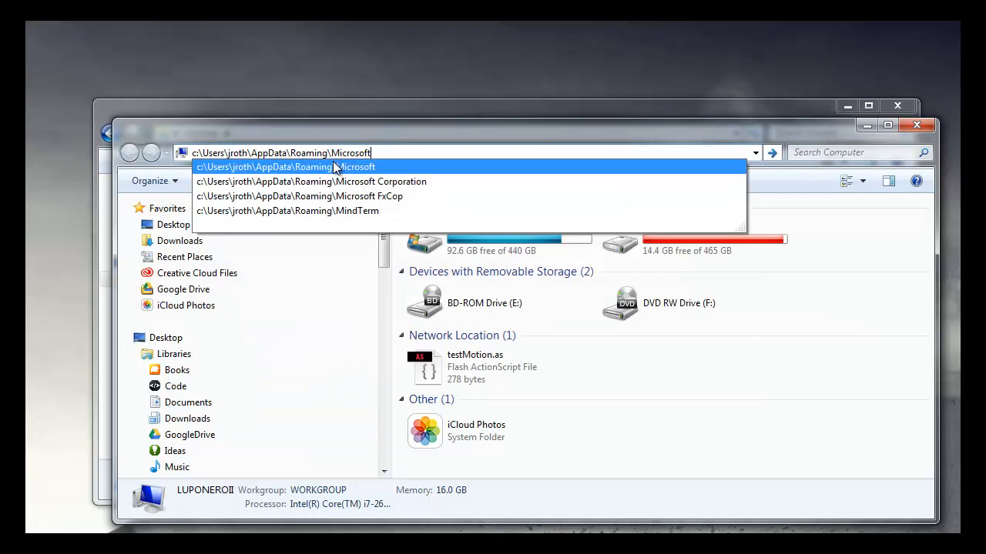
type("\\win")
key("Down")
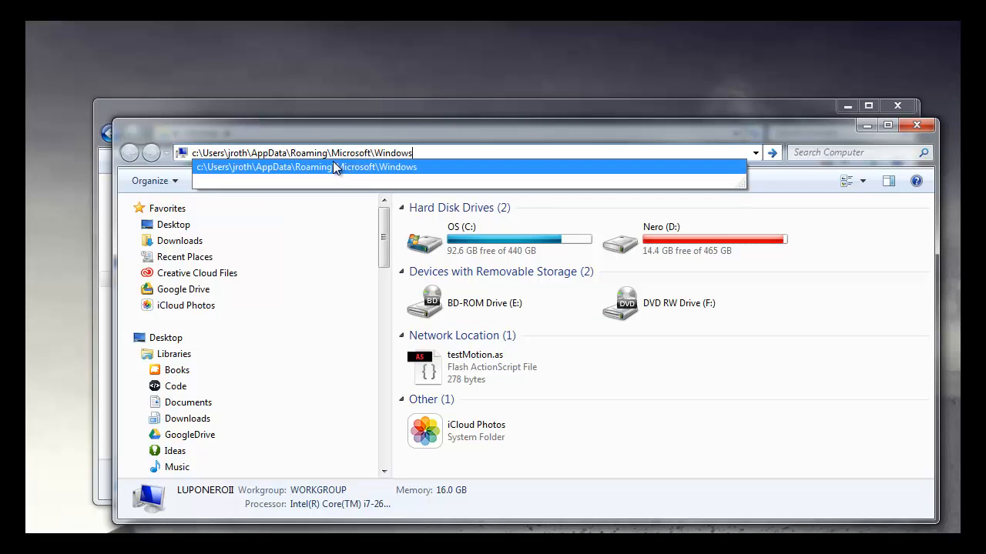
type("\\li")
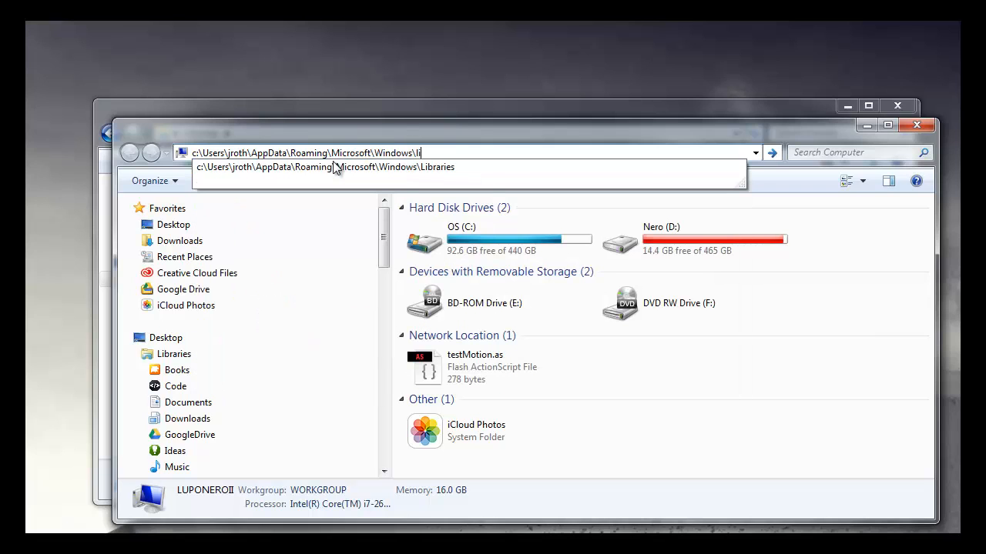
key("Down")
key("Return")
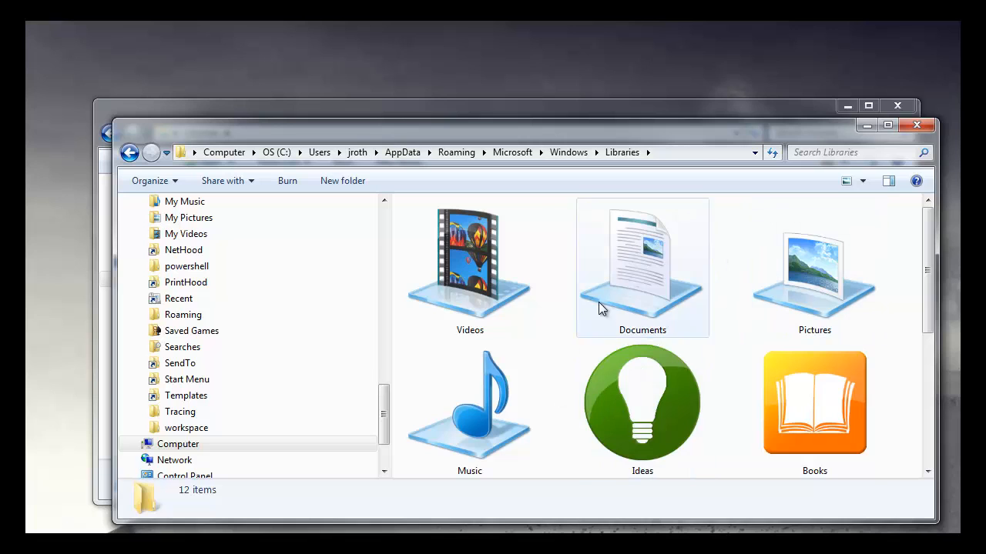
Step: Display the contents of the AppData Libraries folder as medium icons
scroll(639, 317, "down", 4)
scroll(639, 317, "up", 4)
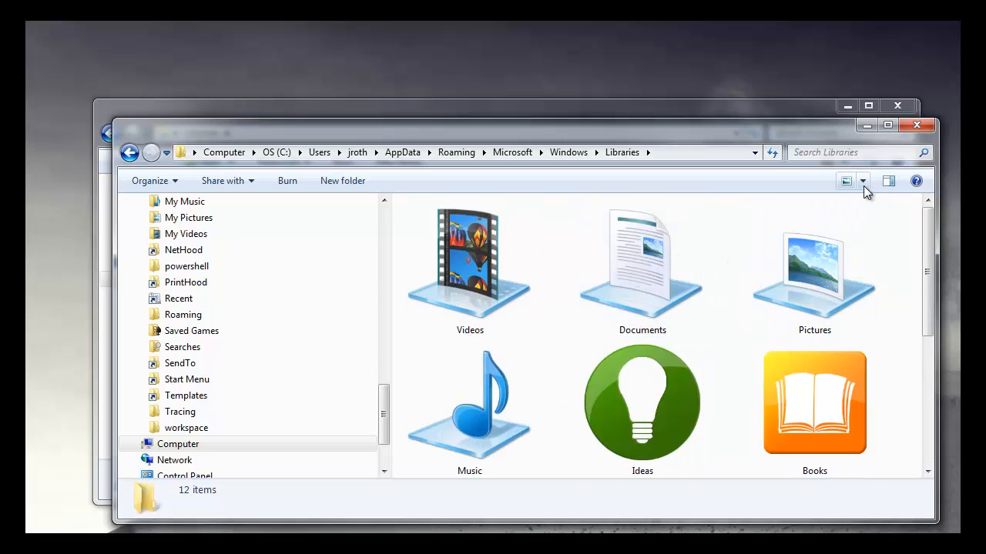
left_click(863, 185)
left_click_drag(869, 195, 867, 214)
left_click(859, 180)
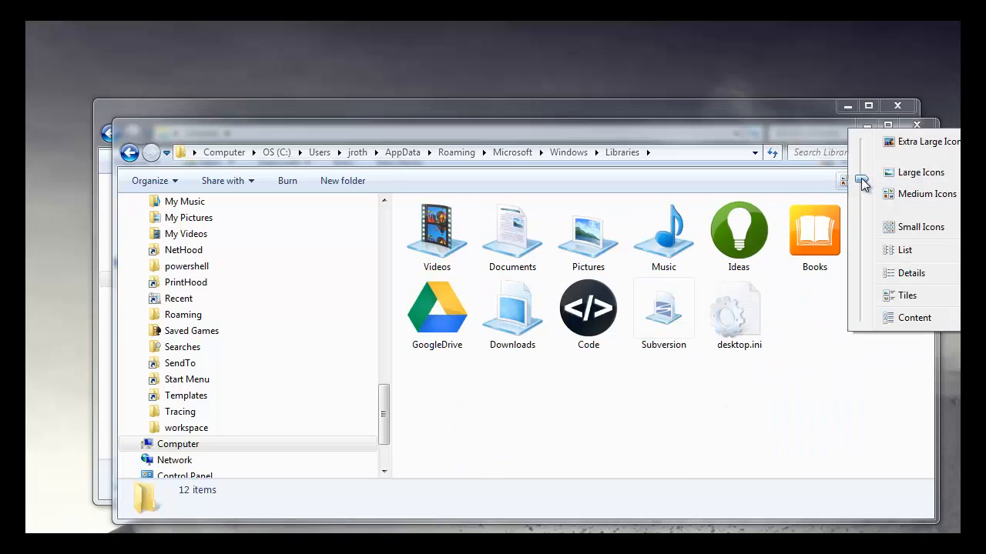
left_click_drag(863, 183, 864, 194)
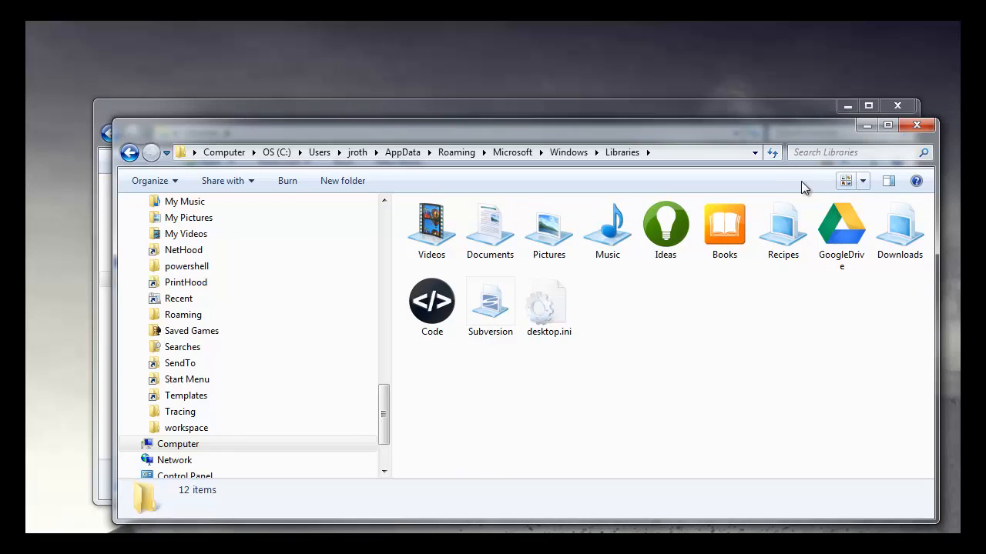
Step: Position the AppData Libraries window lower so both windows can be compared, and enlarge the icons in the original Libraries window
left_click_drag(770, 138, 774, 244)
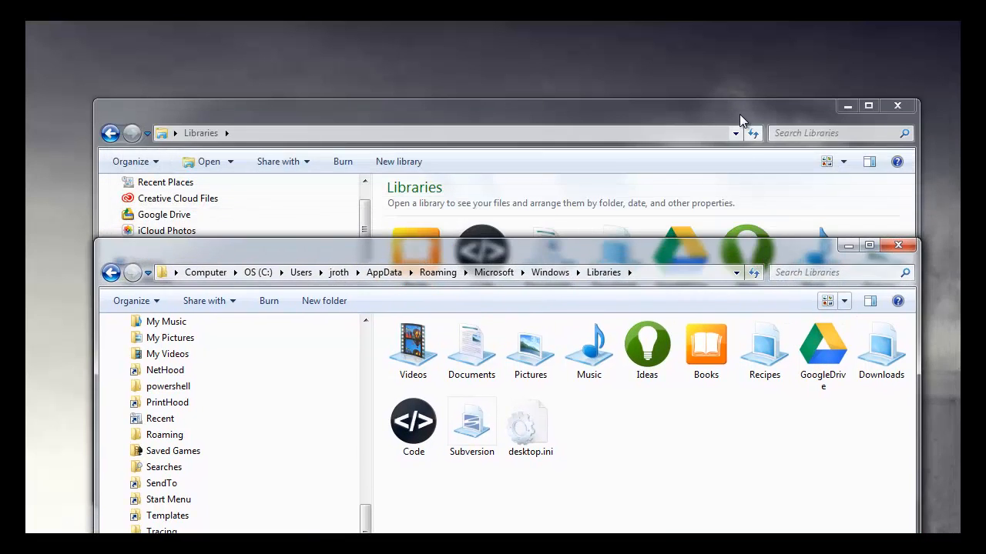
left_click(740, 117)
left_click(843, 162)
left_click_drag(845, 169, 840, 155)
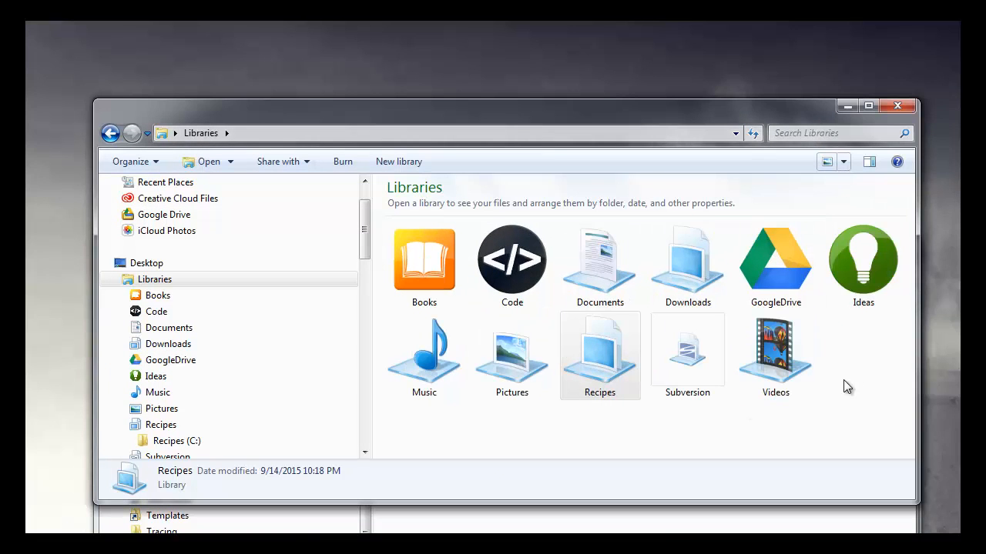
Step: Open the Ideas library file from the AppData Libraries folder in Sublime Text, and shift the editor window slightly
left_click(778, 509)
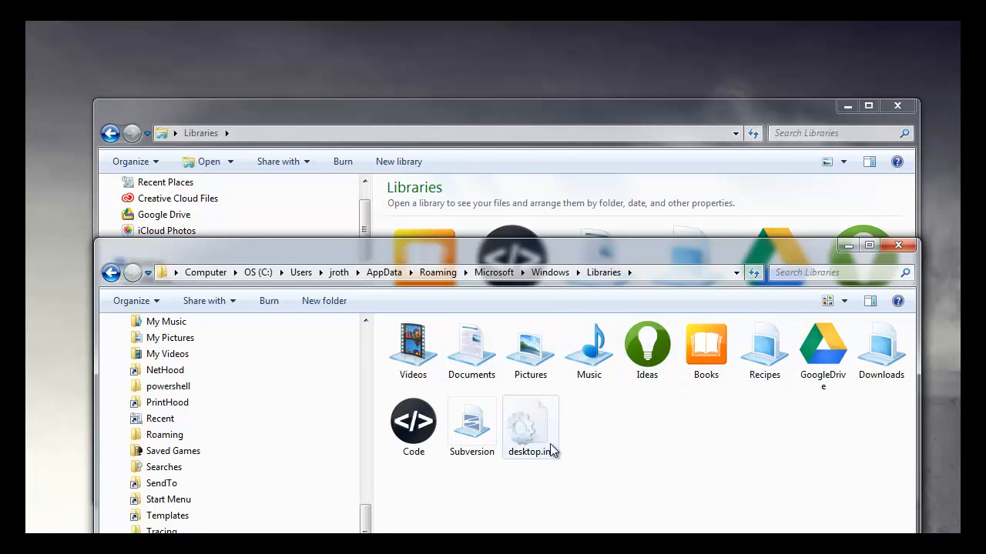
right_click(652, 333)
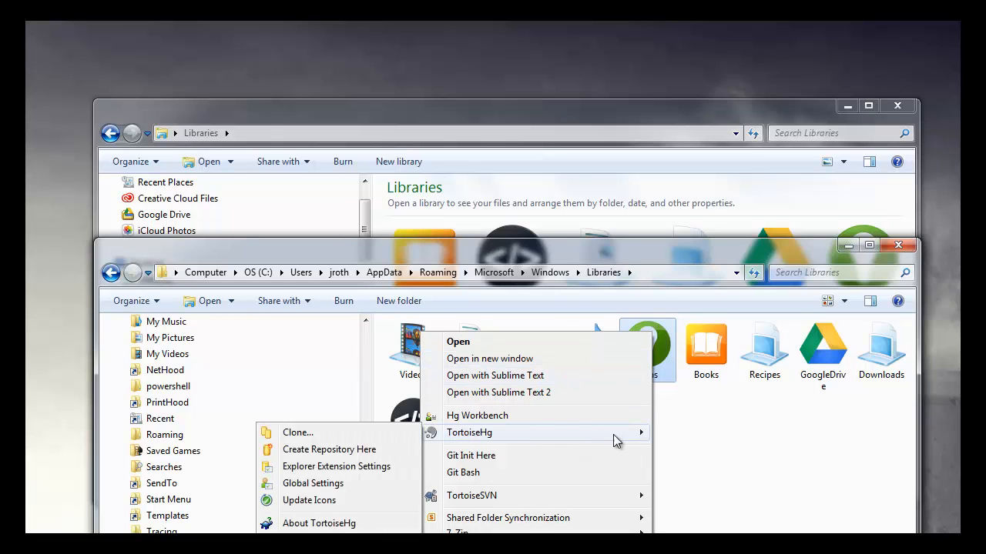
left_click(581, 385)
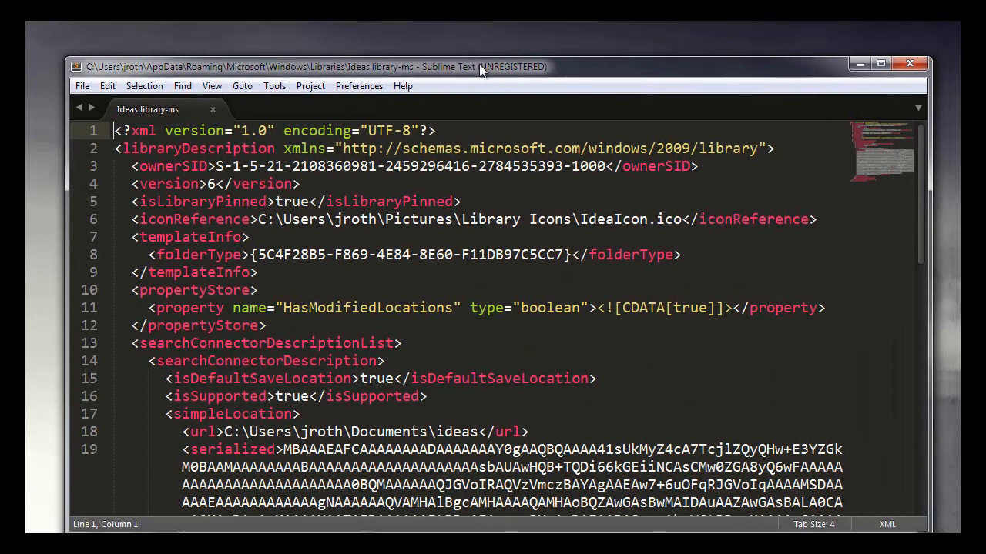
left_click_drag(479, 67, 469, 73)
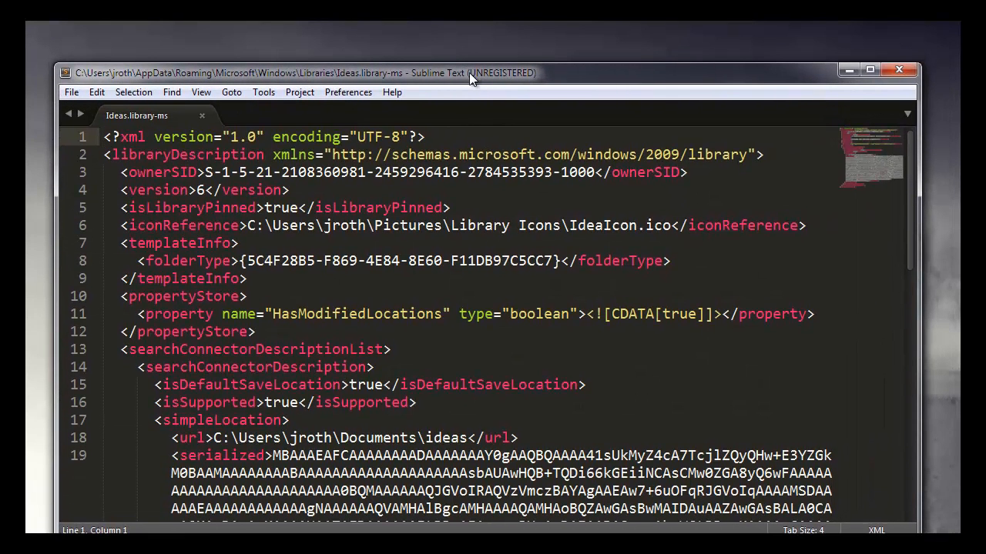
Step: Move the AppData Libraries window up behind the editor, and bring Ideas.library-ms in Sublime Text back to the front
key("alt+Tab")
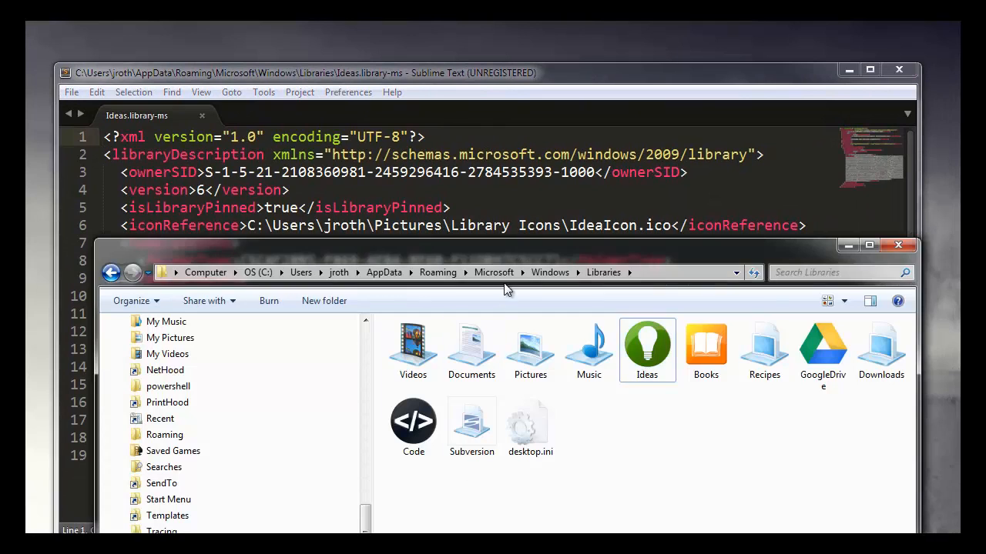
left_click_drag(544, 247, 589, 161)
left_click(555, 75)
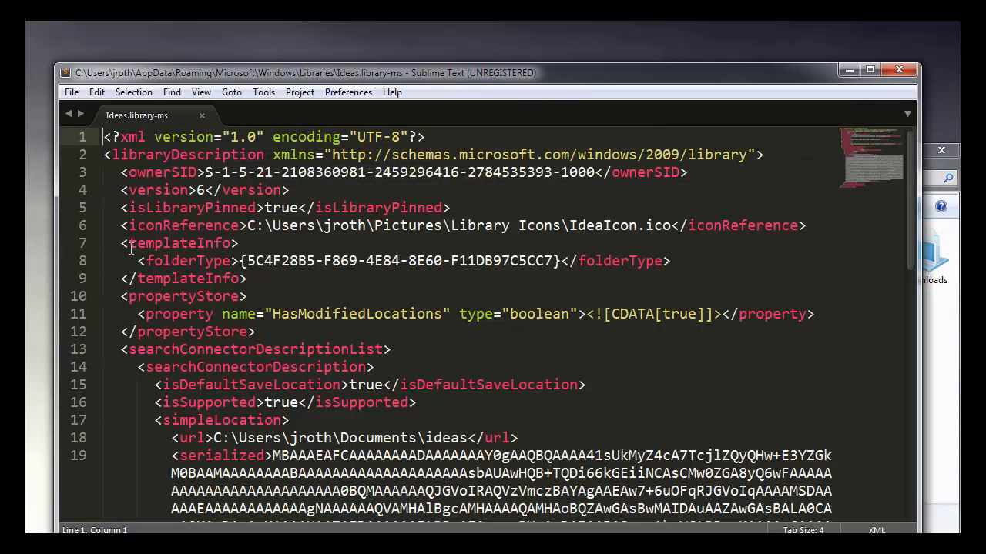
Step: Copy the iconReference line from Ideas.library-ms, and open the Recipes library file from the AppData Libraries folder in Sublime Text
left_click_drag(122, 225, 819, 224)
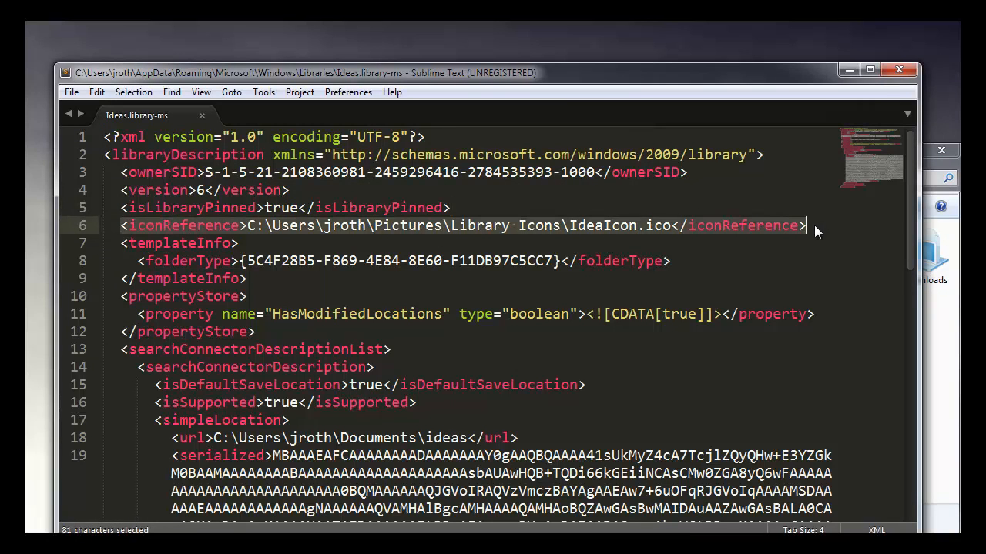
key("ctrl+c")
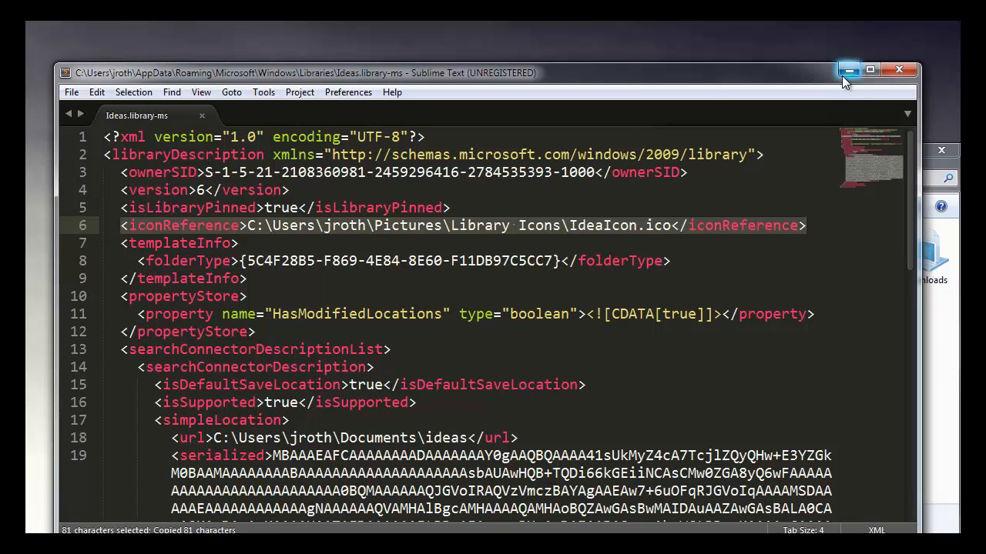
left_click(933, 349)
right_click(814, 266)
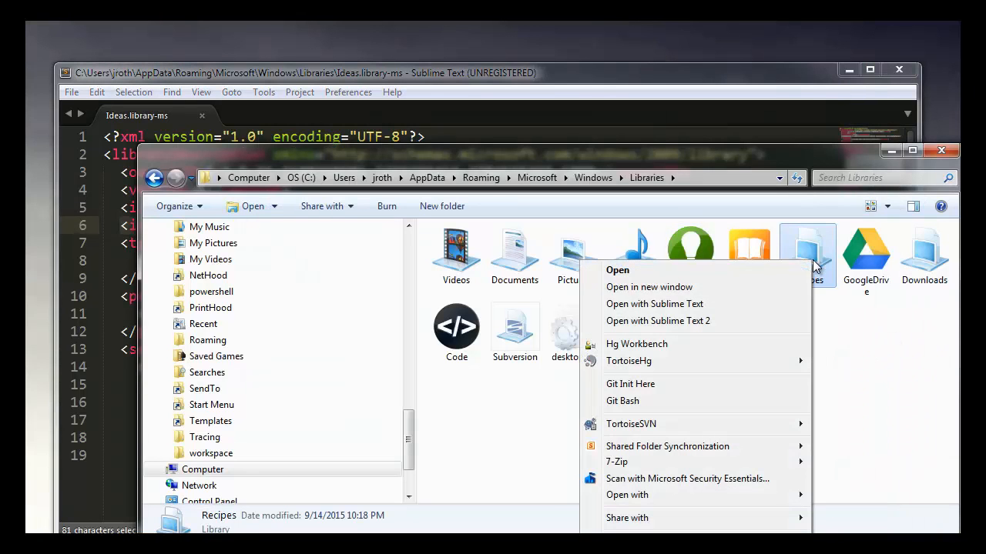
left_click(710, 305)
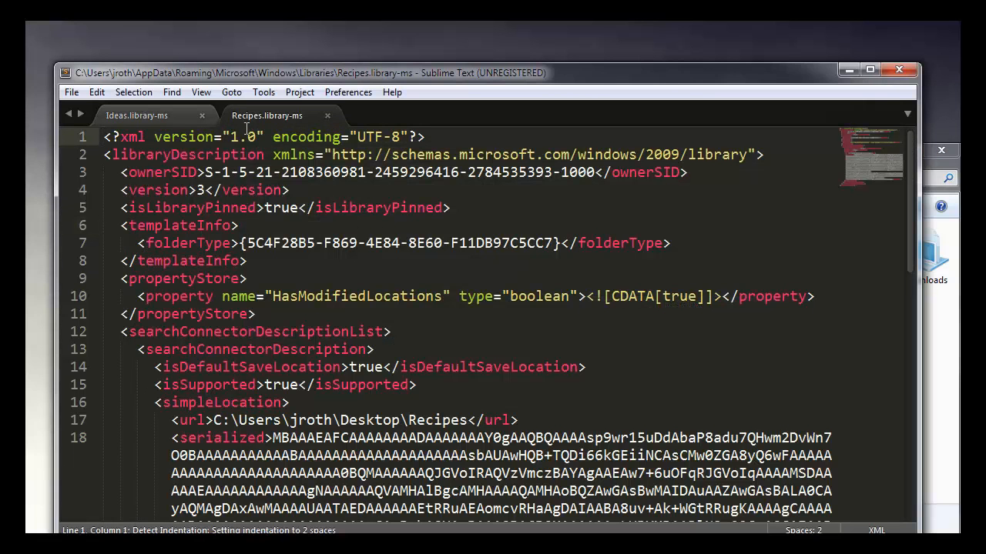
Step: Compare the two library files, insert the copied iconReference line below isLibraryPinned in Recipes.library-ms, and save it
left_click(142, 113)
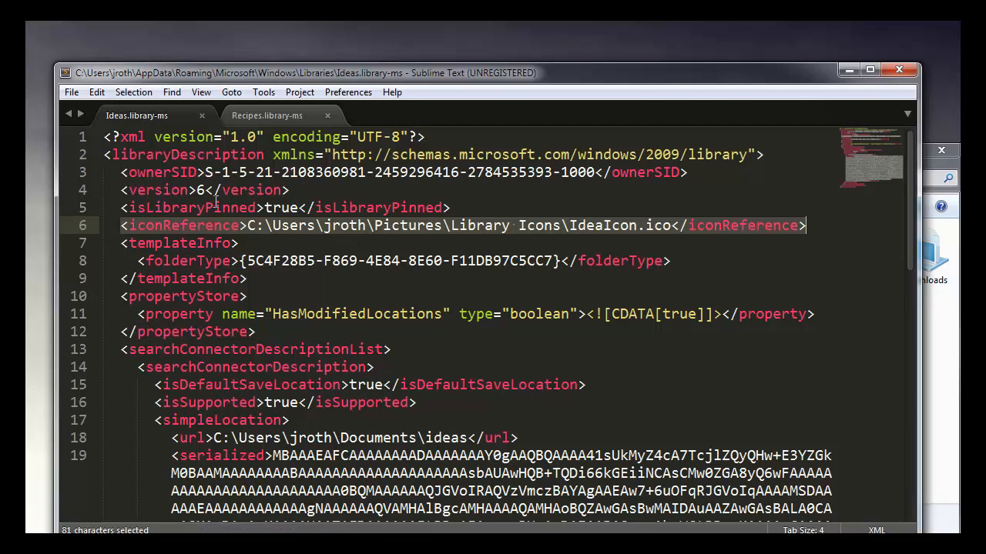
left_click(278, 116)
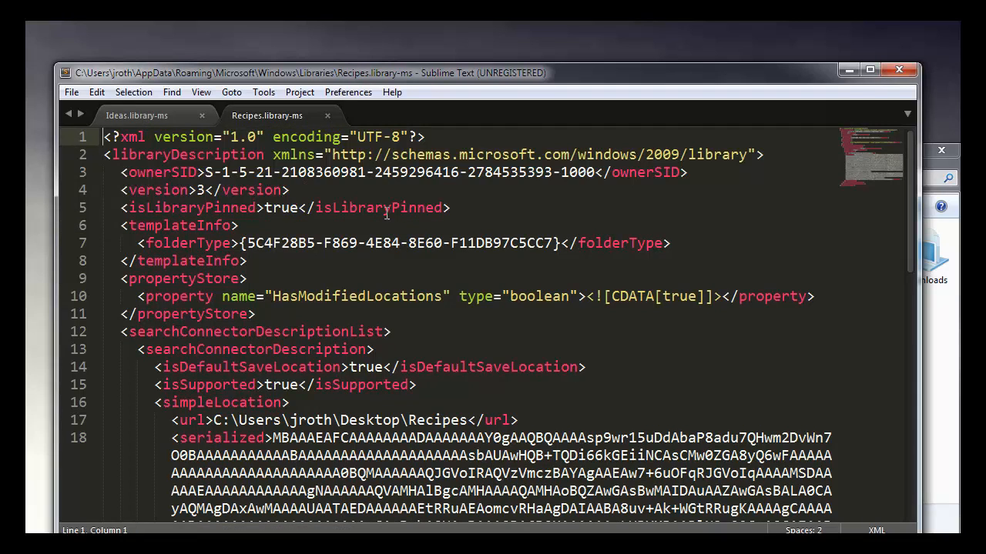
left_click(455, 208)
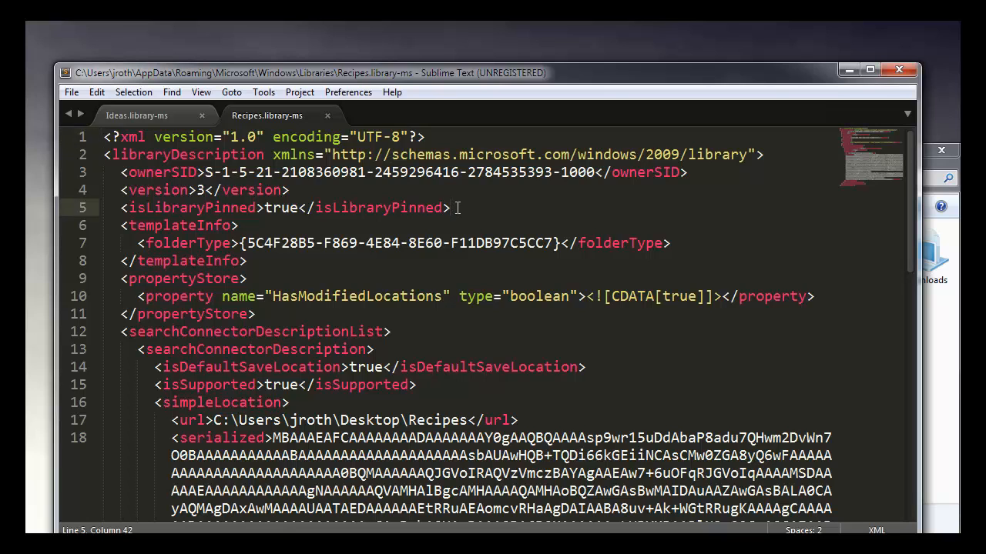
key("Return")
key("ctrl+v")
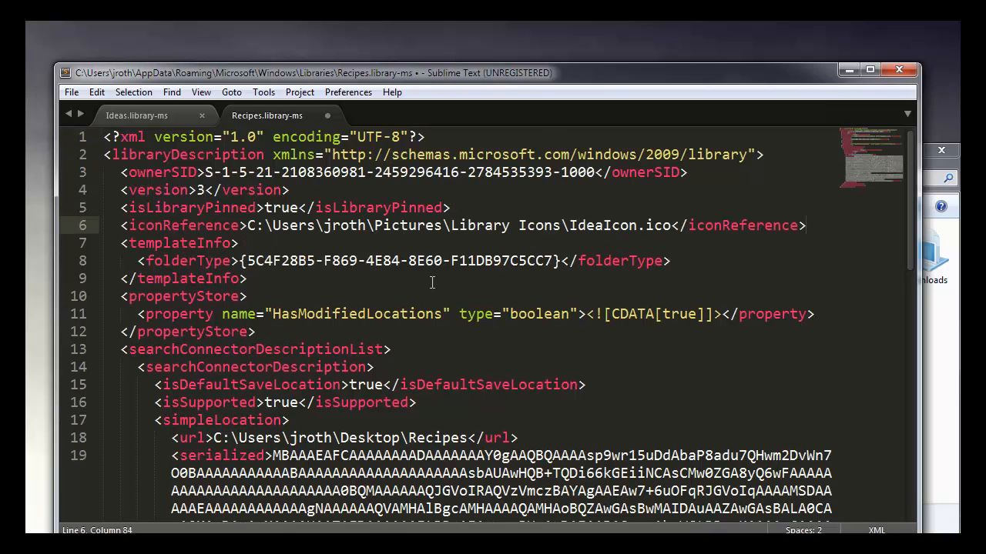
key("ctrl+s")
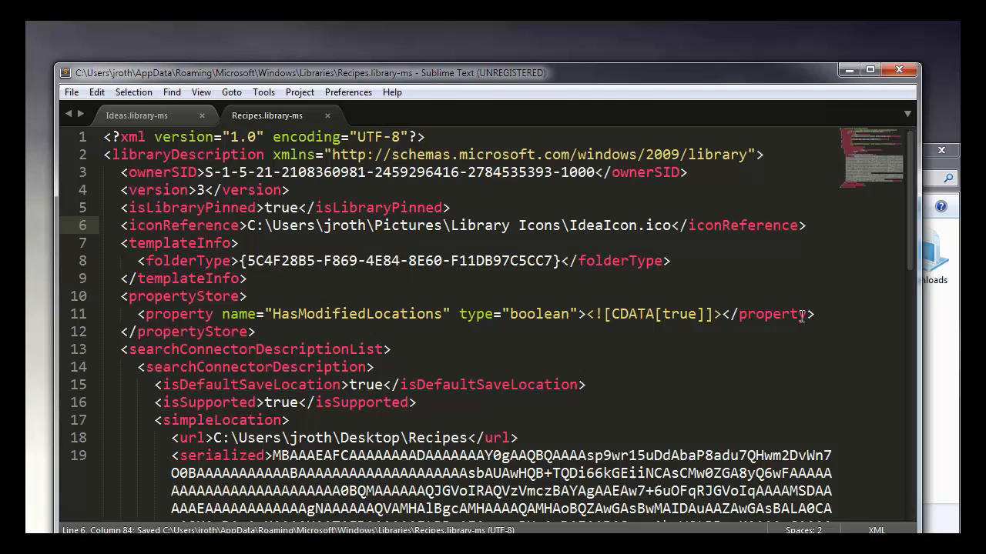
Step: Check the Recipes icon in the AppData Libraries folder, and reopen the Recipes library file in Sublime Text
left_click(926, 332)
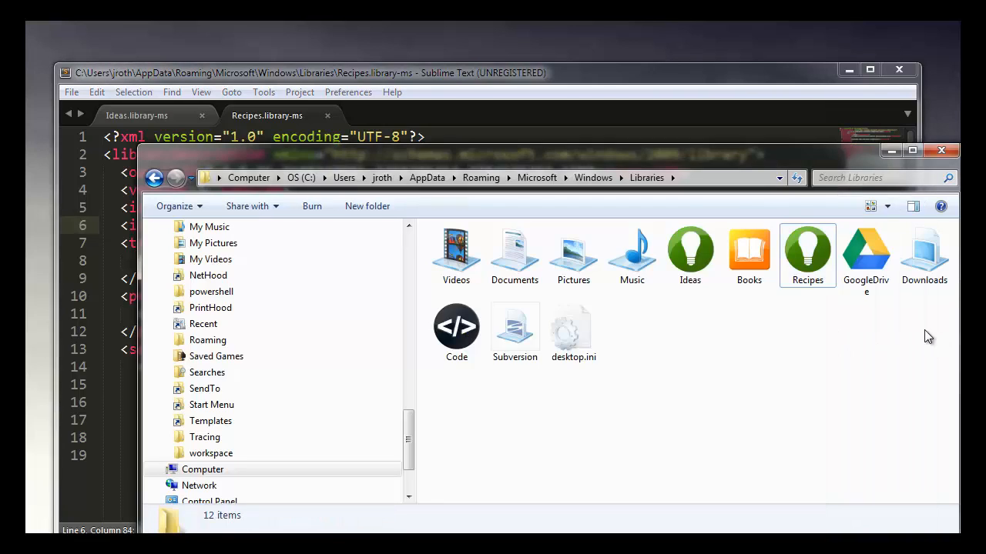
right_click(809, 255)
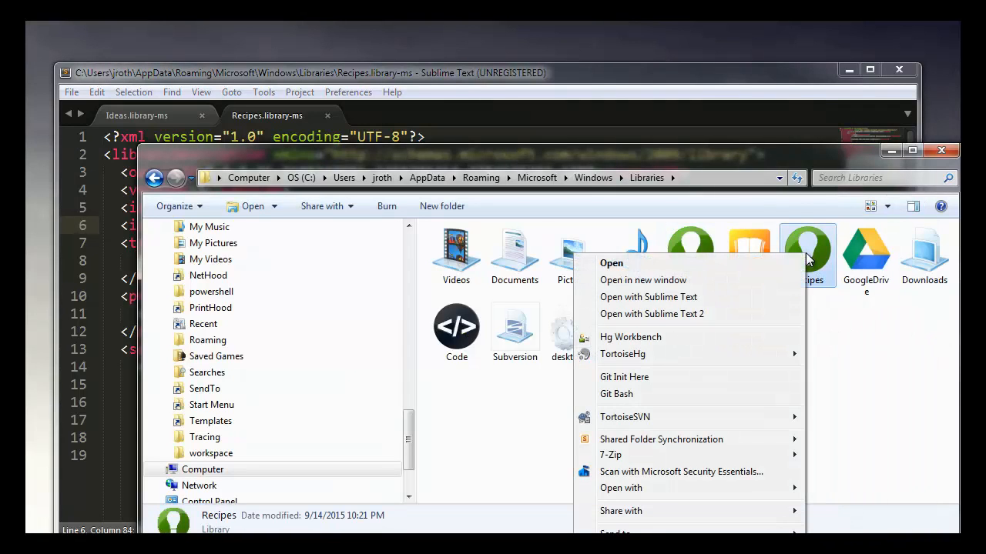
left_click(700, 170)
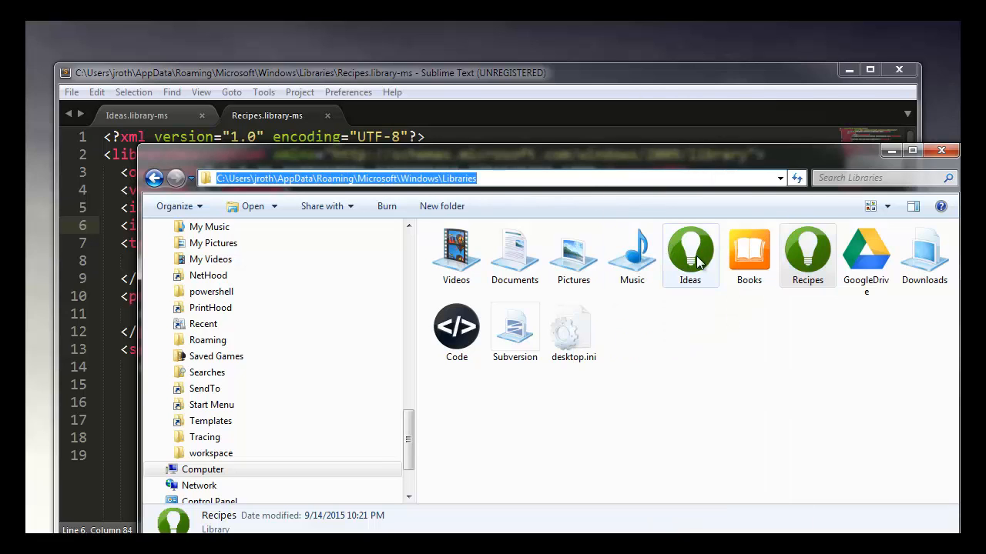
right_click(809, 274)
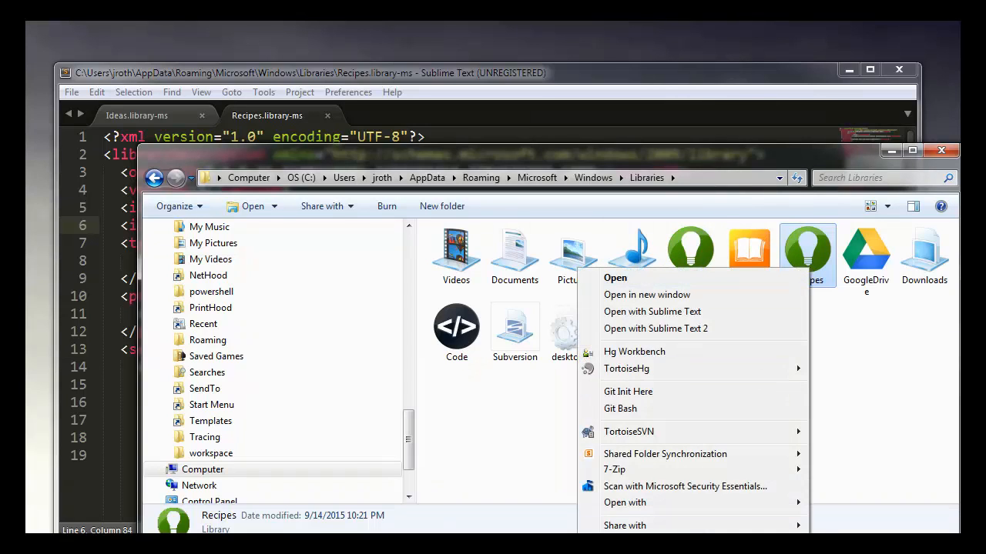
left_click(681, 311)
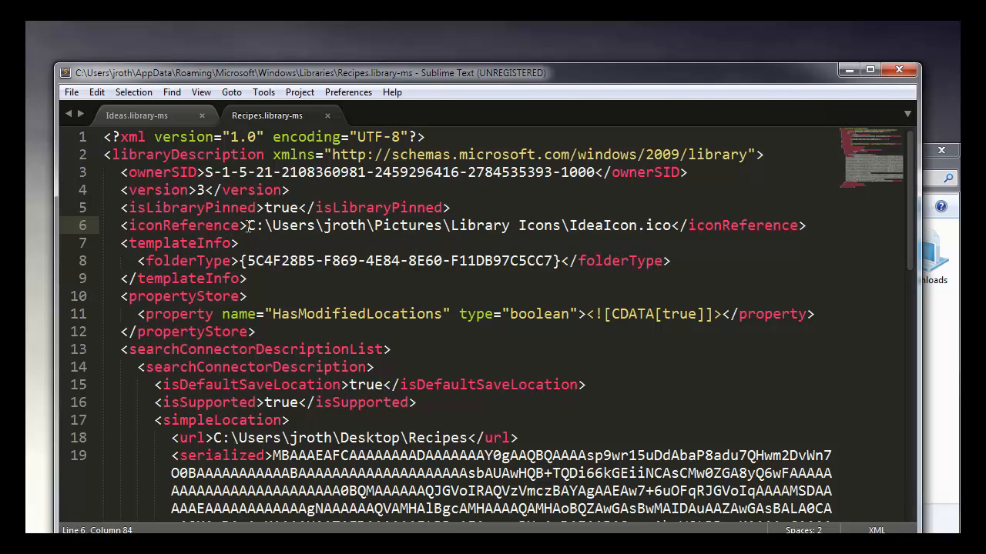
Step: Highlight the icon path in the iconReference line of Recipes.library-ms, and bring the original Libraries window to the front
left_click_drag(246, 226, 671, 226)
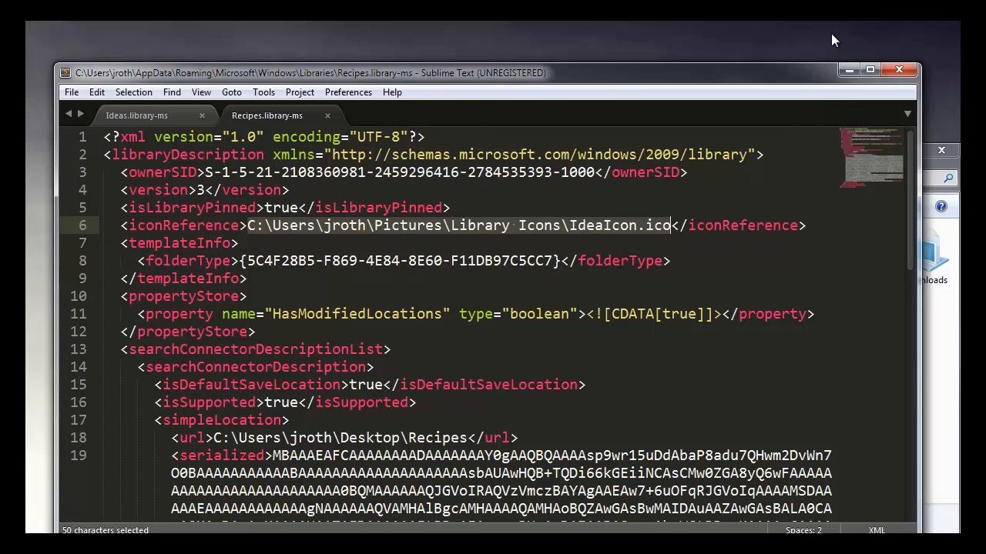
left_click(849, 71)
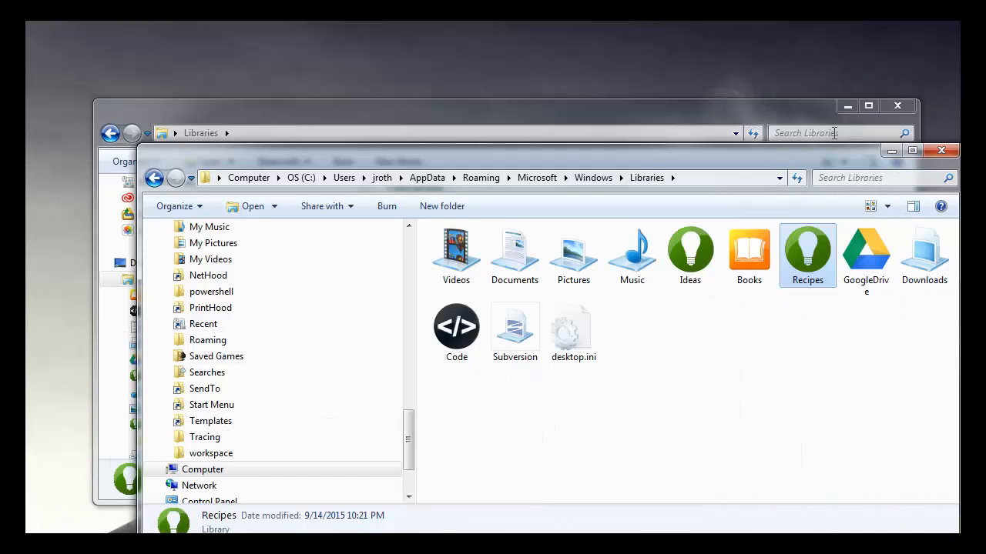
left_click(784, 114)
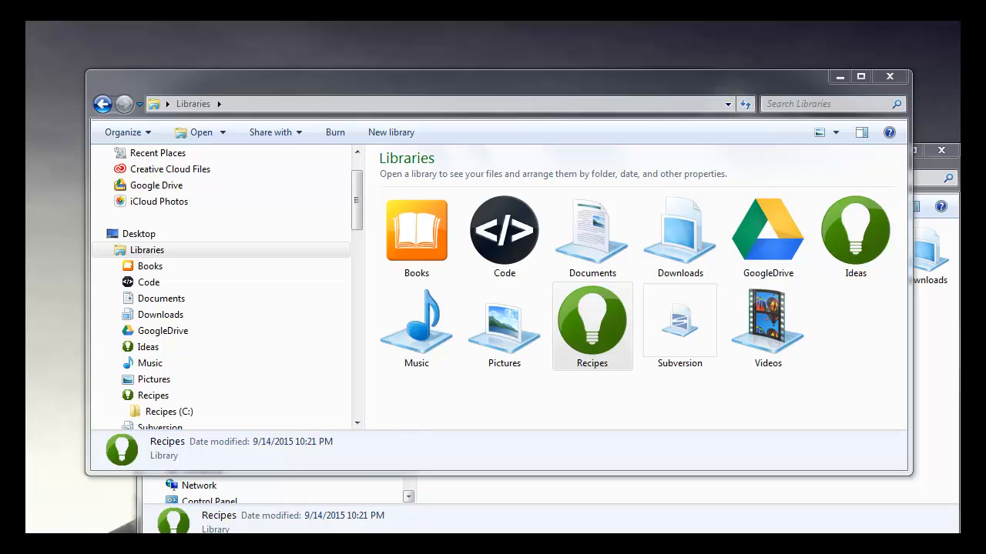
Step: Switch to the Chrome window, and reposition and enlarge it so the page is easy to read
key("alt+Tab")
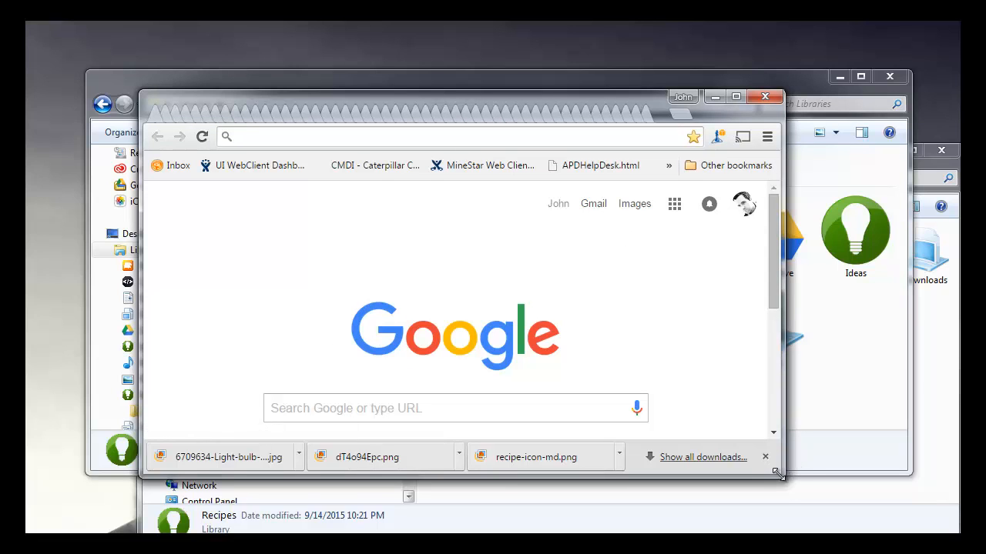
left_click_drag(782, 476, 908, 504)
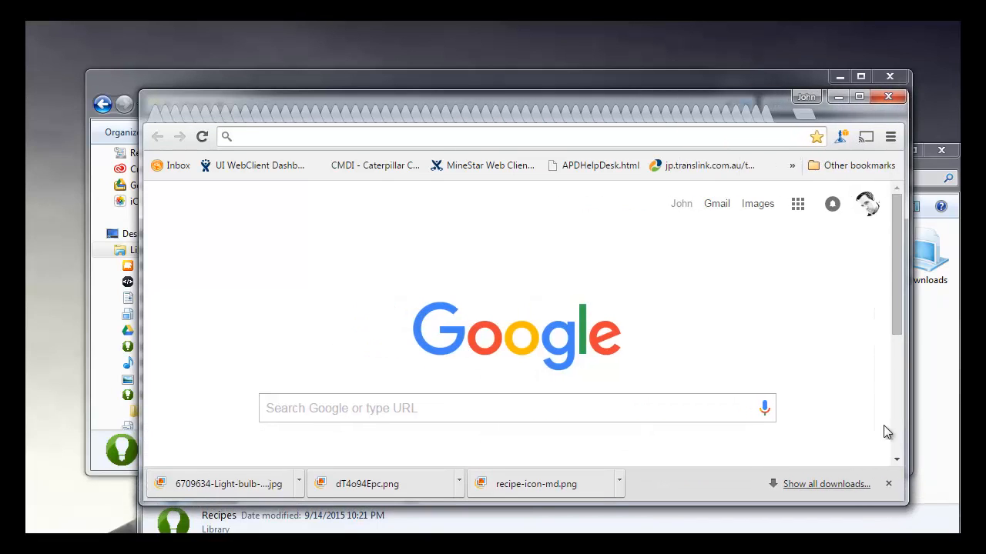
left_click_drag(670, 98, 595, 60)
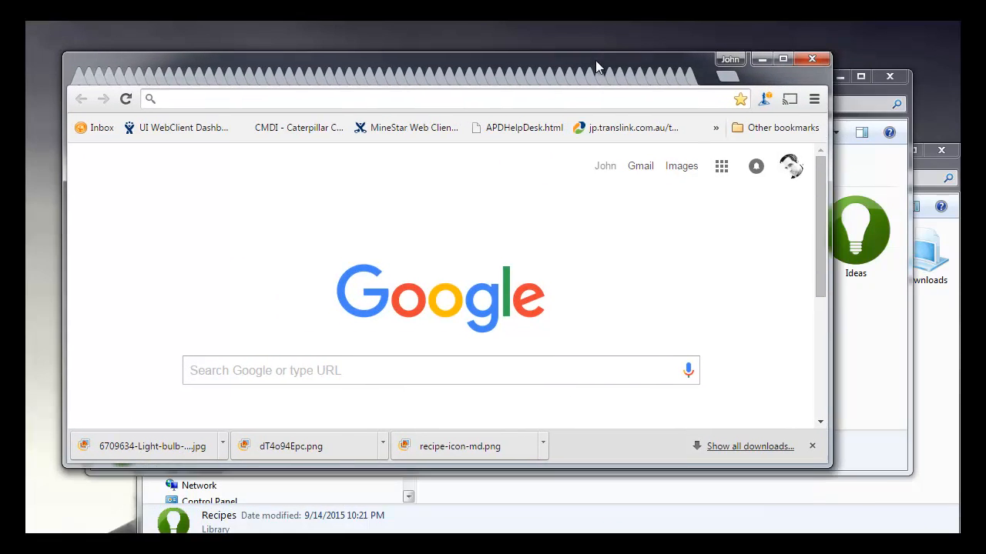
left_click_drag(830, 465, 936, 511)
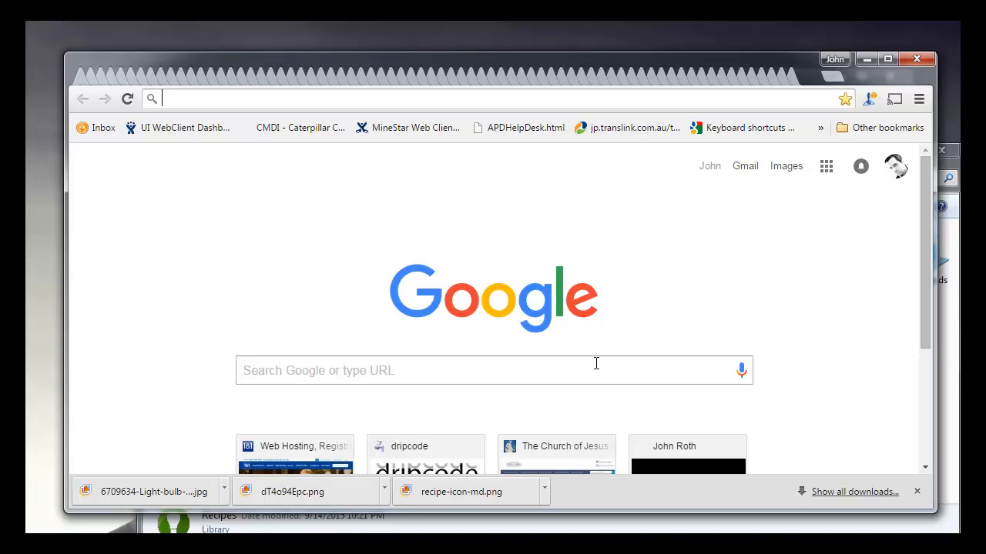
Step: Search Google for "photoshop ico plugin"
left_click(516, 372)
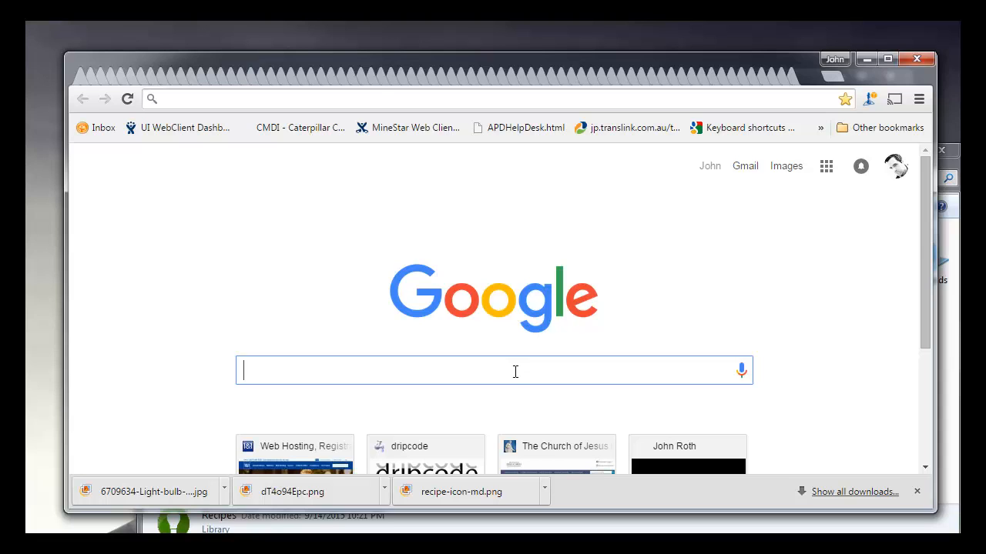
type("photoshotp")
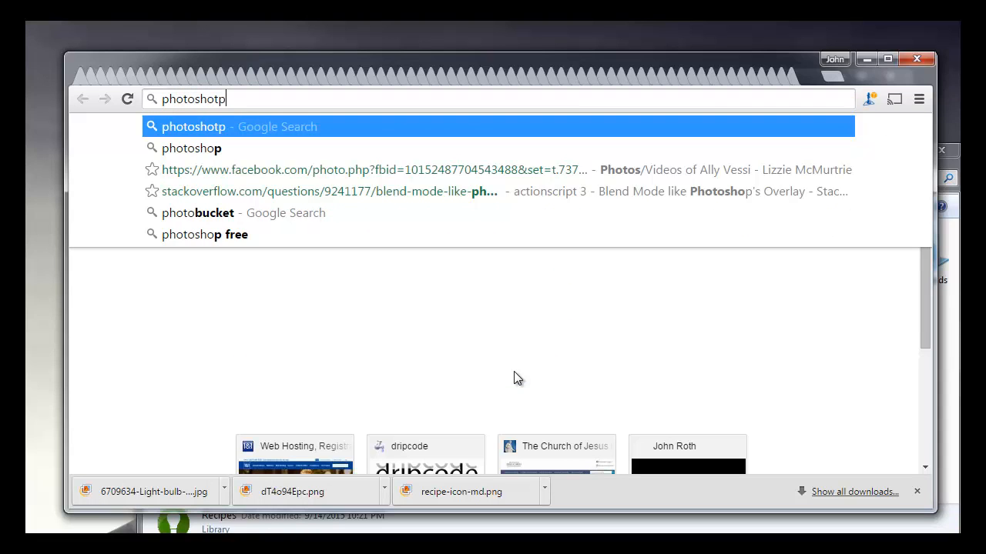
key("BackSpace")
key("BackSpace")
type("p ic")
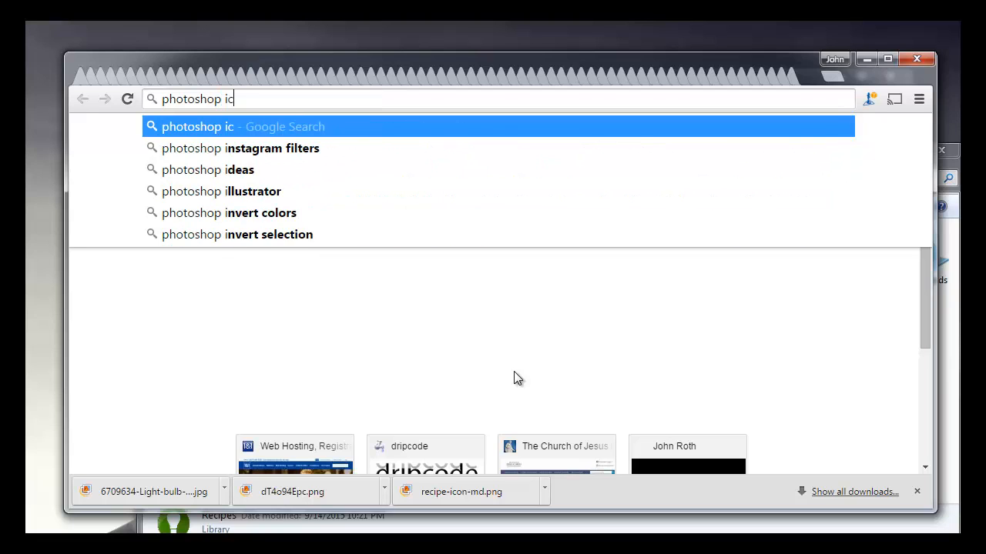
type("o p")
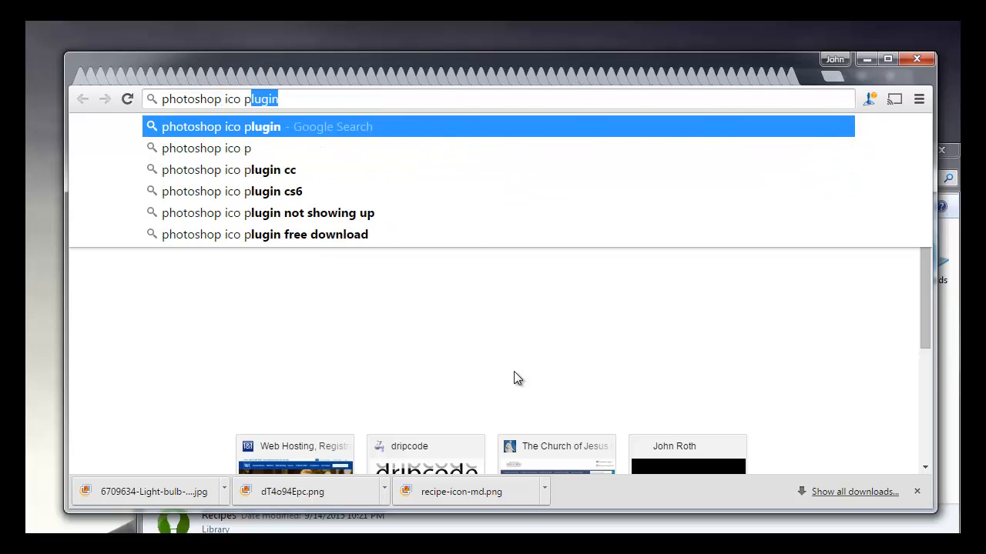
key("Return")
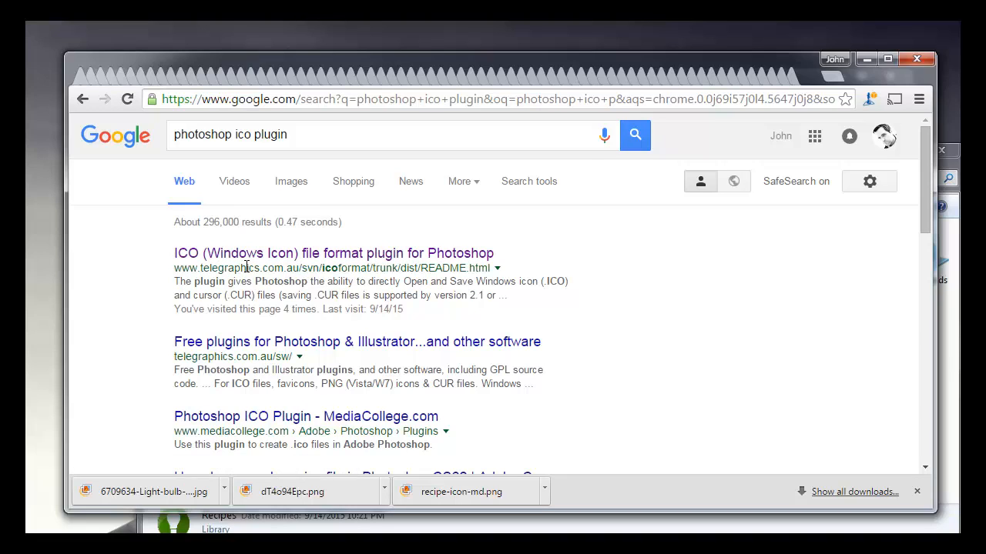
Step: Open the telegraphics ICO (Windows Icon) file format plugin page, and examine its installation, features and reference sections
left_click(306, 254)
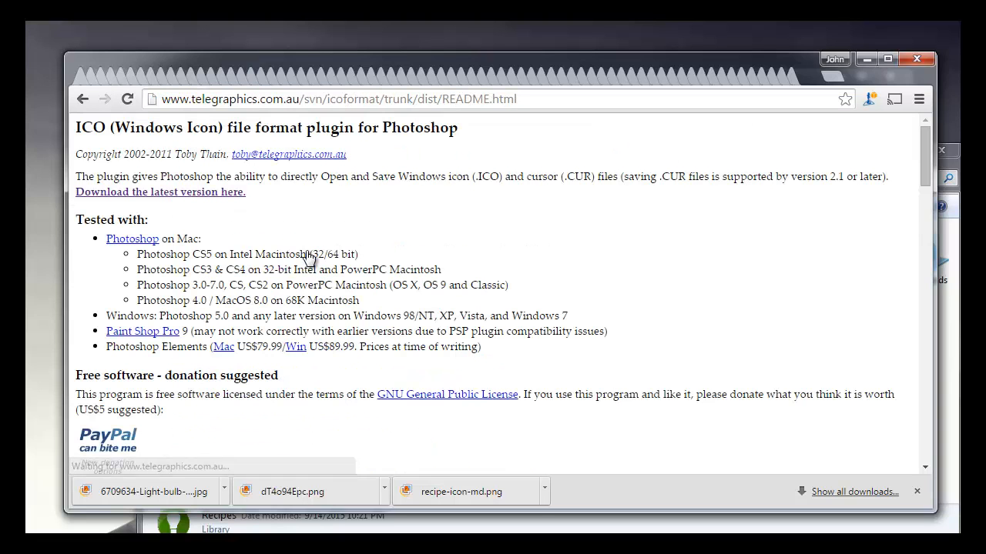
scroll(308, 256, "down", 4)
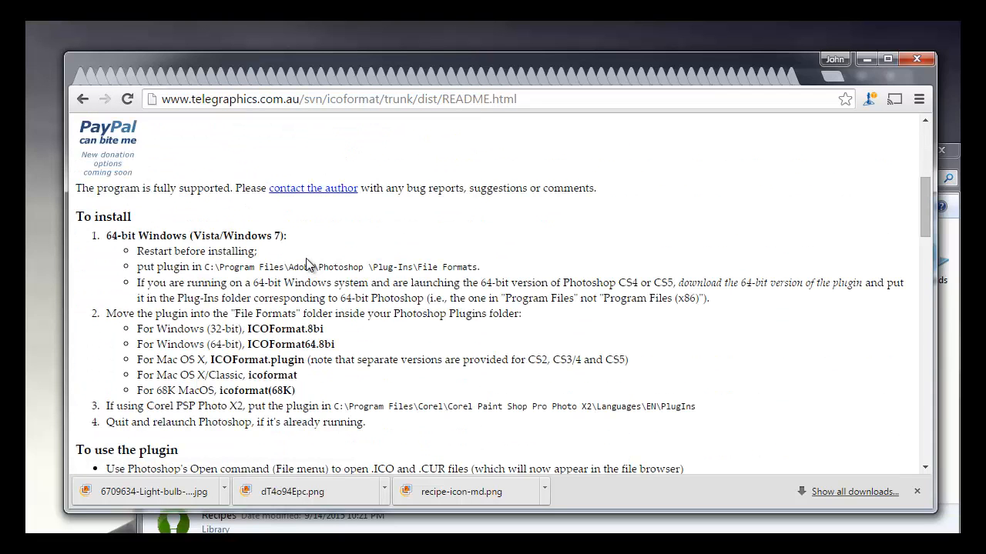
scroll(328, 235, "up", 4)
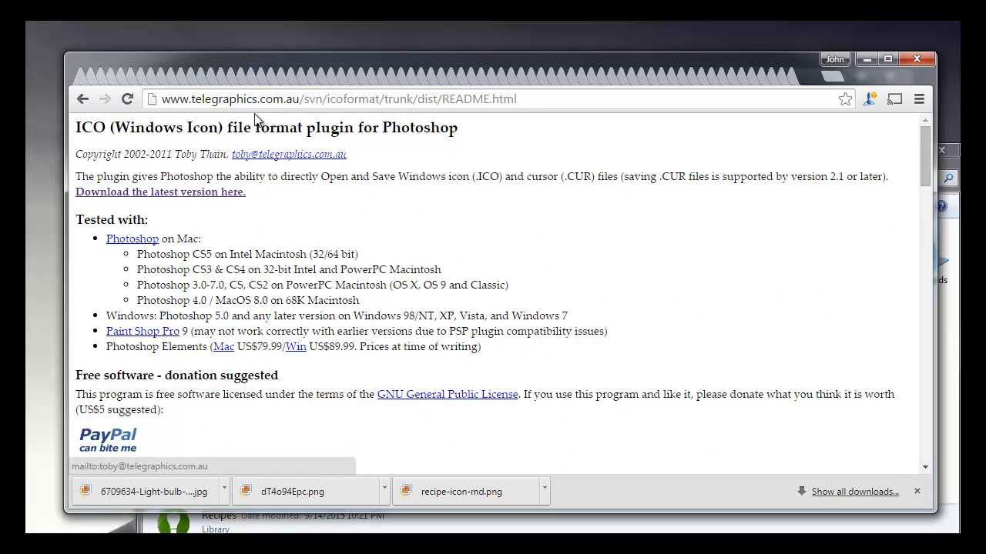
scroll(287, 243, "down", 1)
scroll(284, 245, "down", 4)
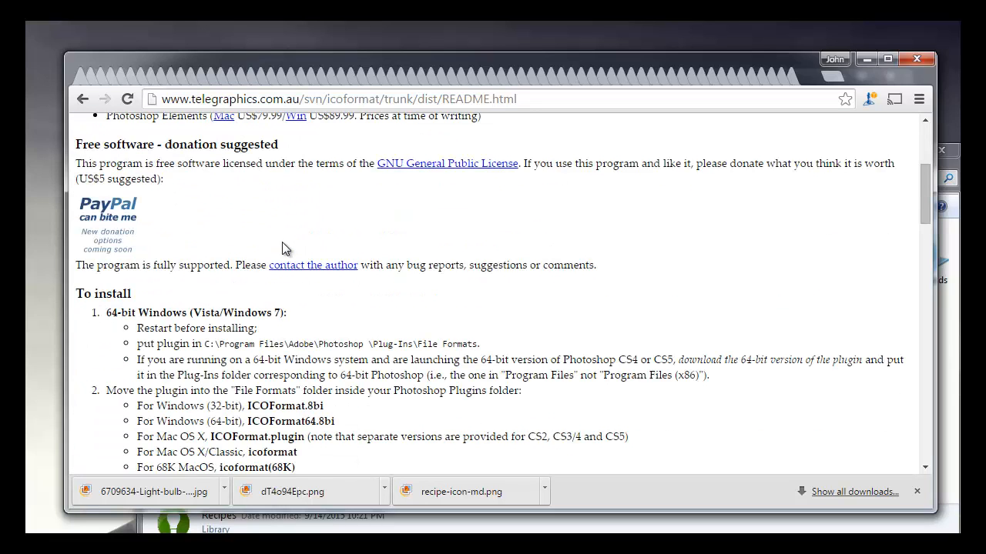
scroll(295, 216, "down", 7)
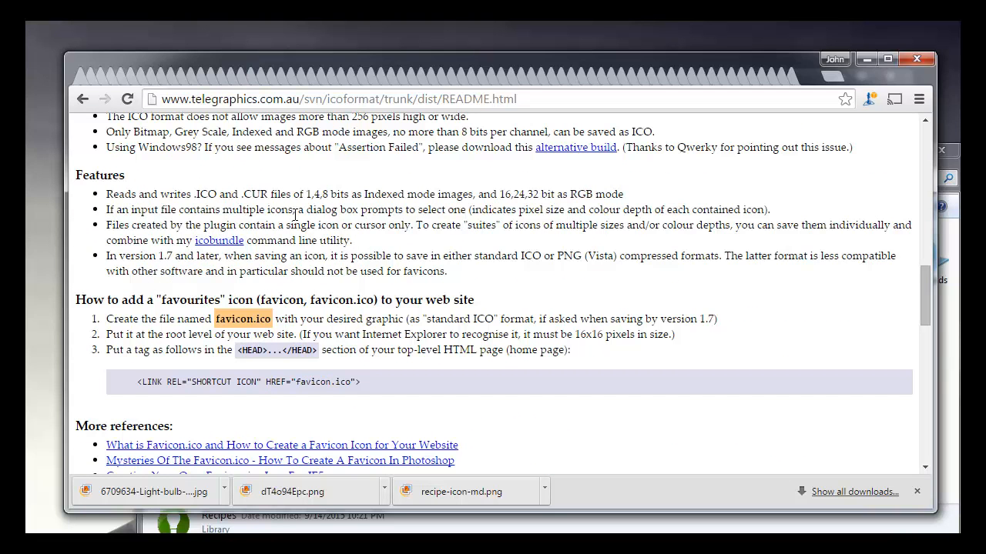
scroll(270, 245, "down", 3)
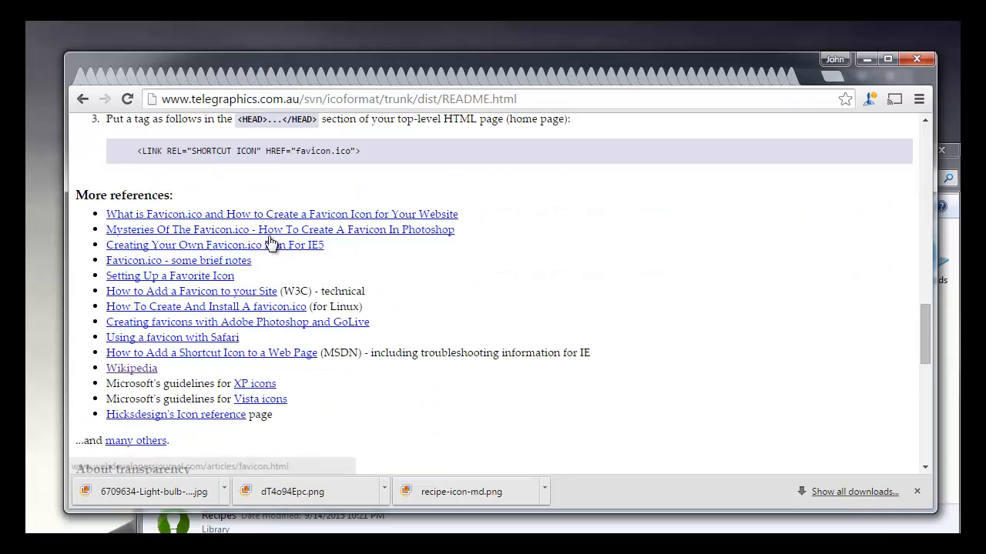
scroll(275, 248, "up", 15)
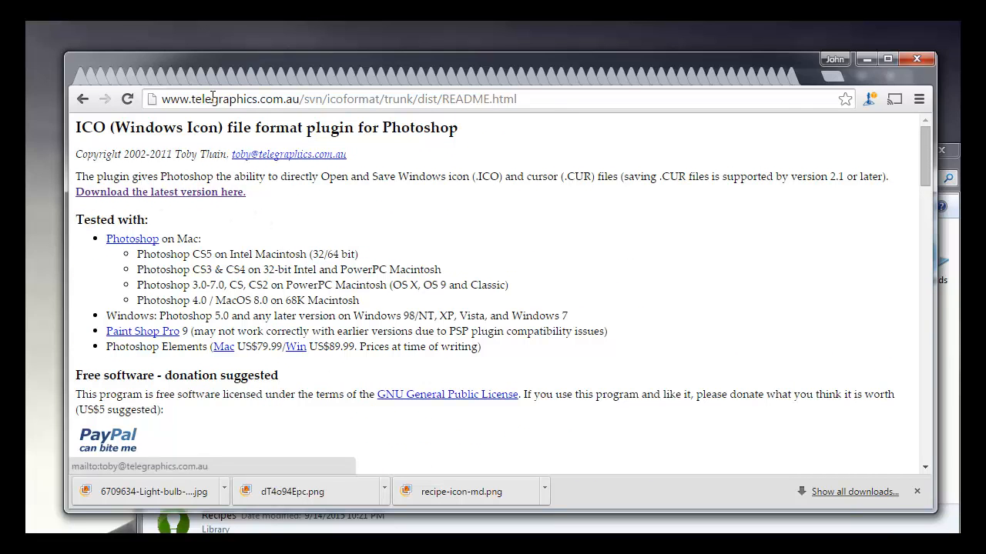
Step: Open the download page for the latest ICO plugin version, and bring the ICO (Windows Icon) Format downloads into view
left_click(133, 194)
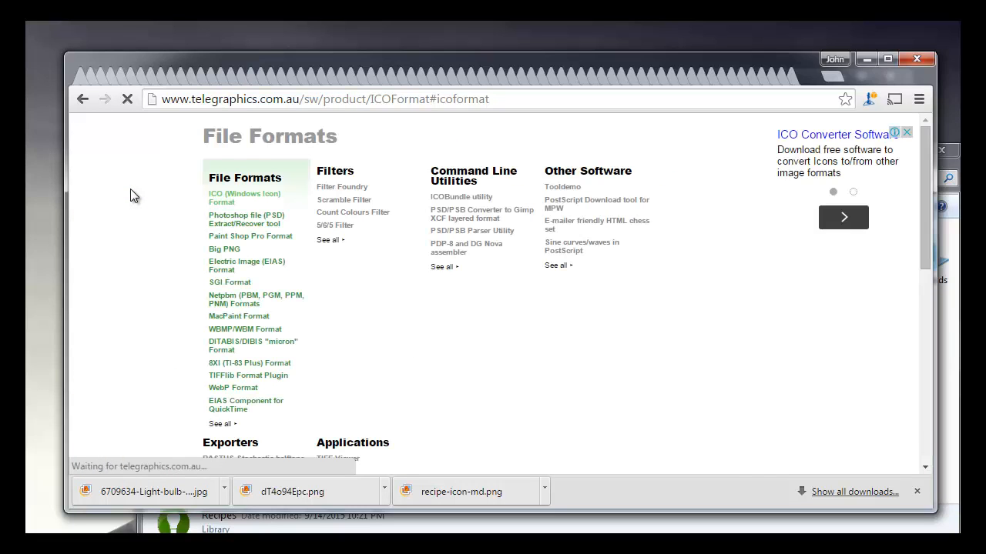
scroll(299, 214, "up", 2)
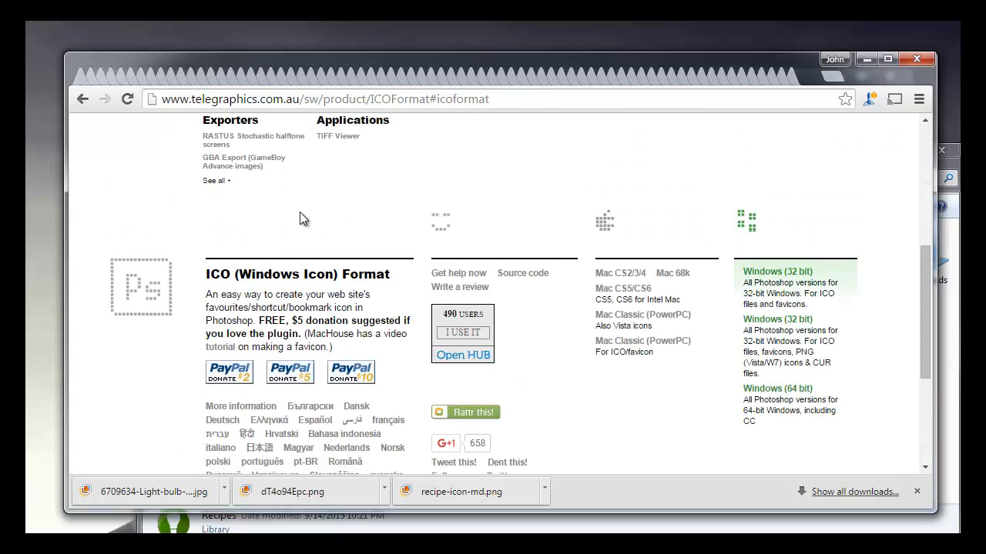
Step: Look over the ICO (Windows Icon) Format downloads and download the Windows (64 bit) version of the plugin
scroll(434, 312, "down", 1)
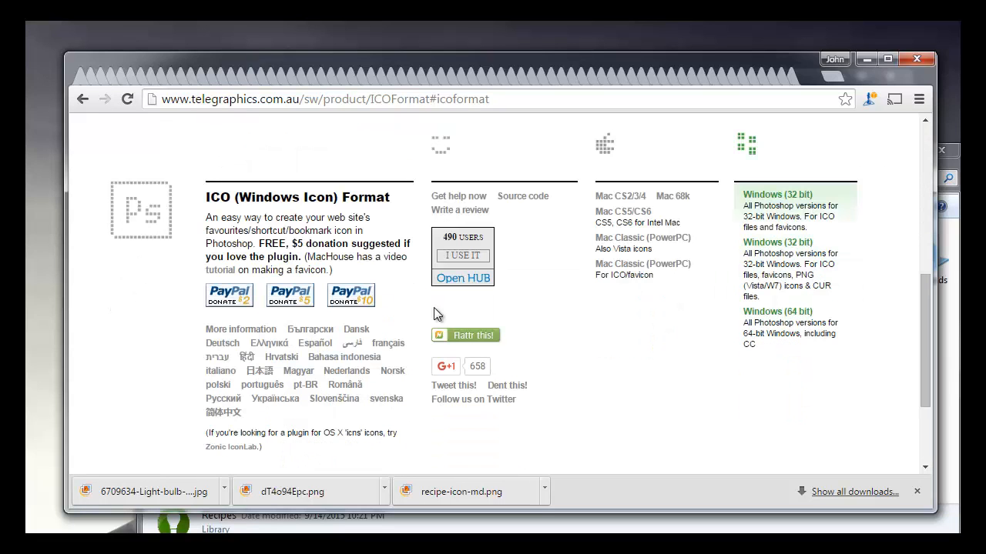
scroll(568, 333, "down", 2)
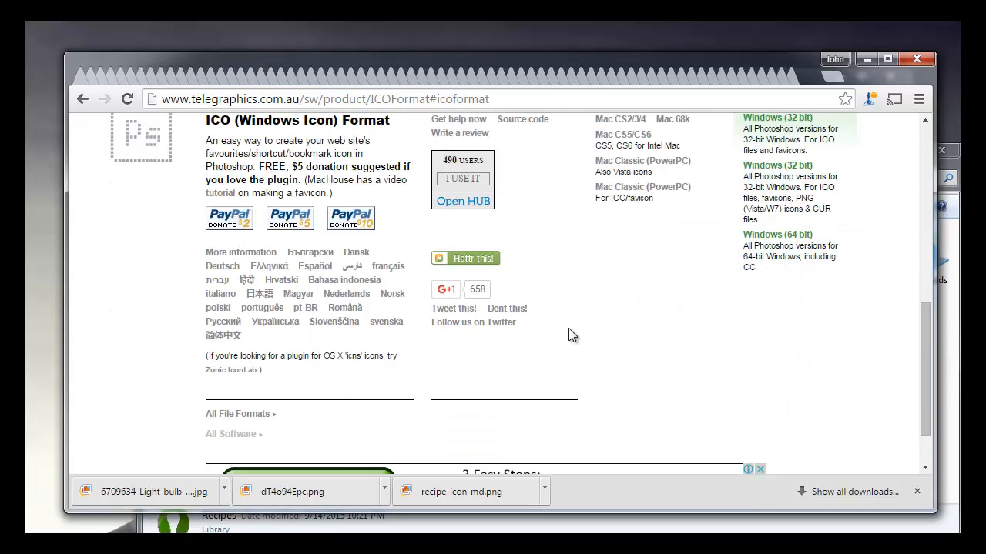
scroll(578, 333, "up", 7)
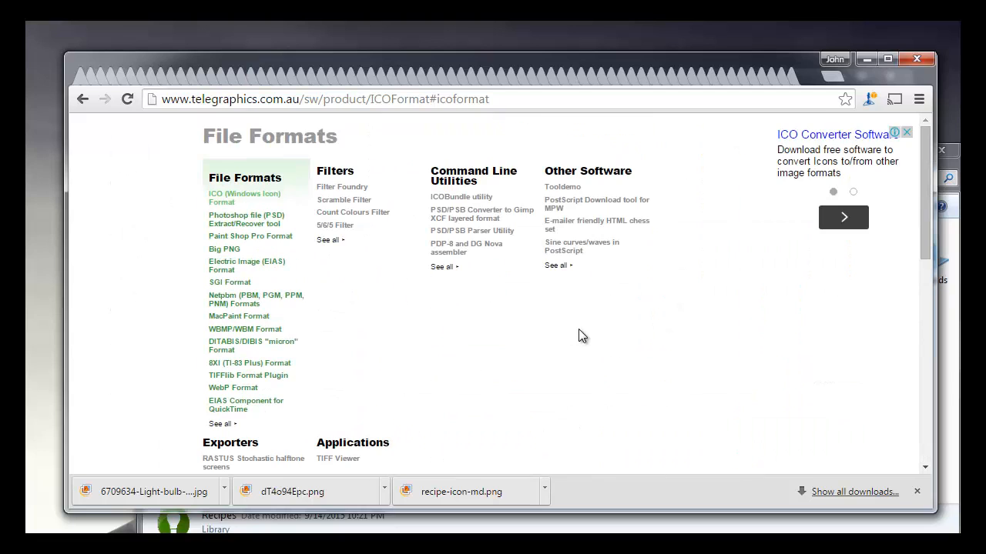
scroll(578, 332, "down", 5)
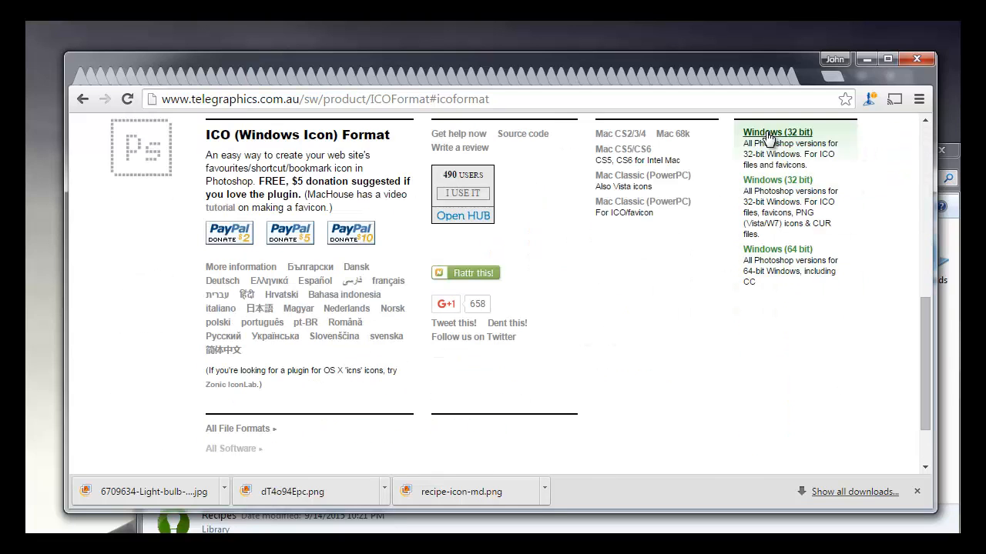
left_click(768, 252)
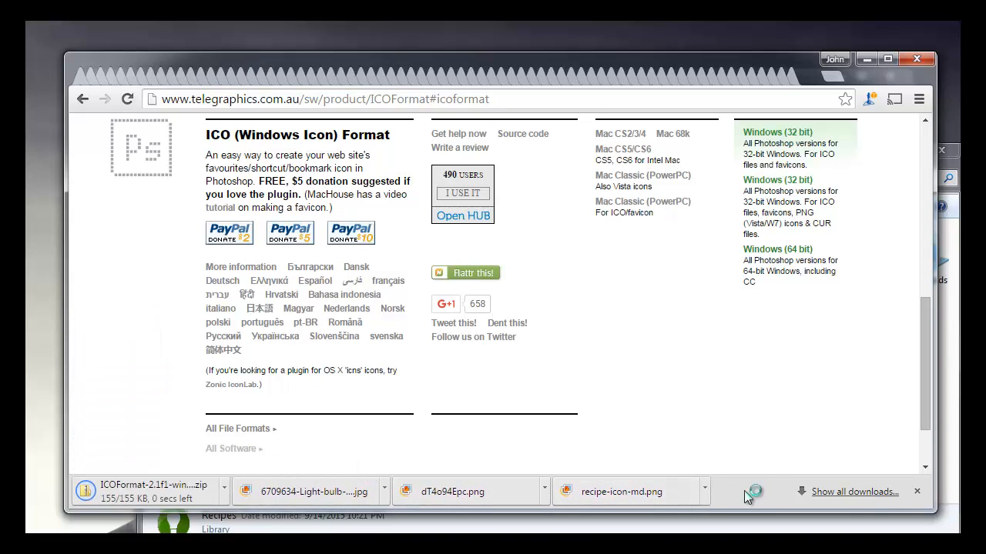
Step: Open the downloaded ICOFormat zip archive and copy the ICOFormat64.8bi plugin file
left_click(151, 497)
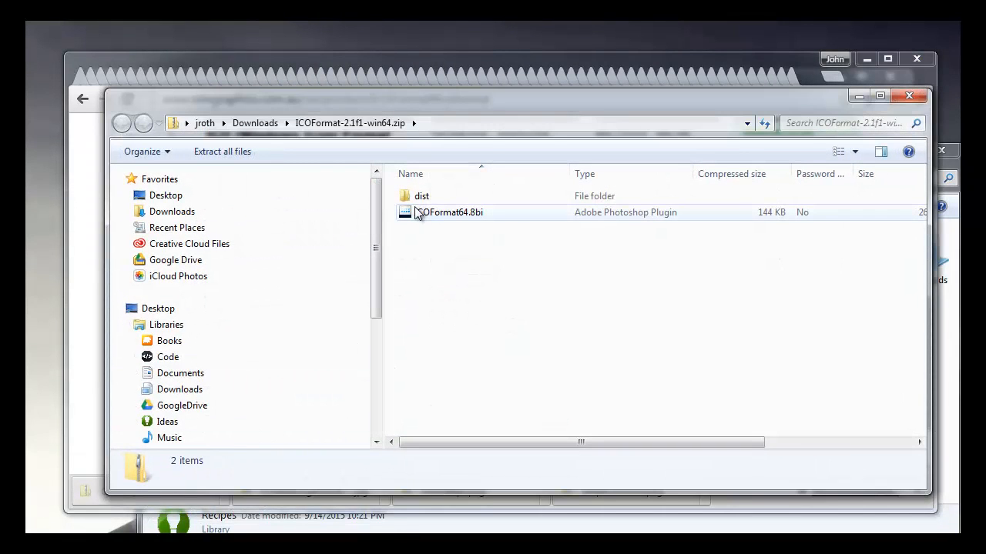
left_click(422, 213)
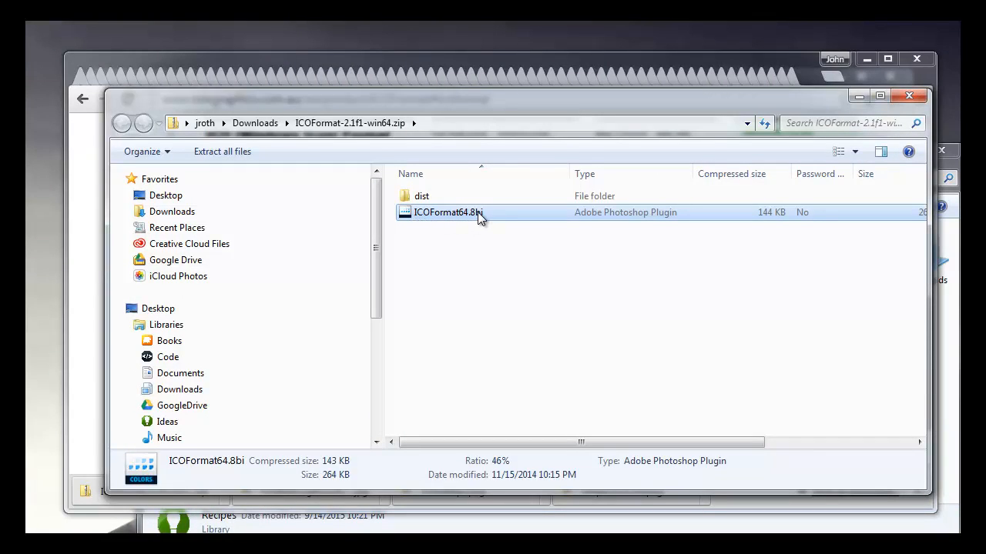
right_click(432, 219)
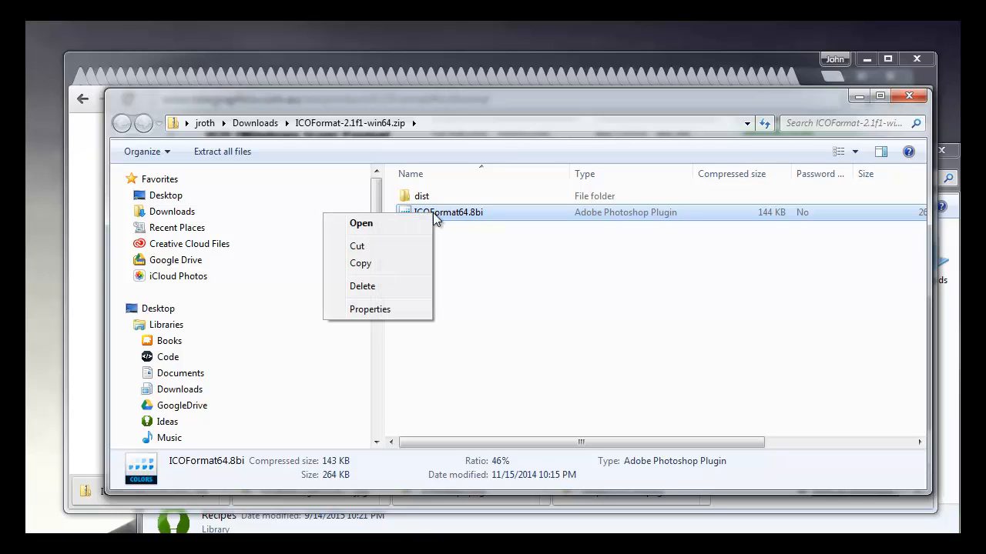
left_click(402, 262)
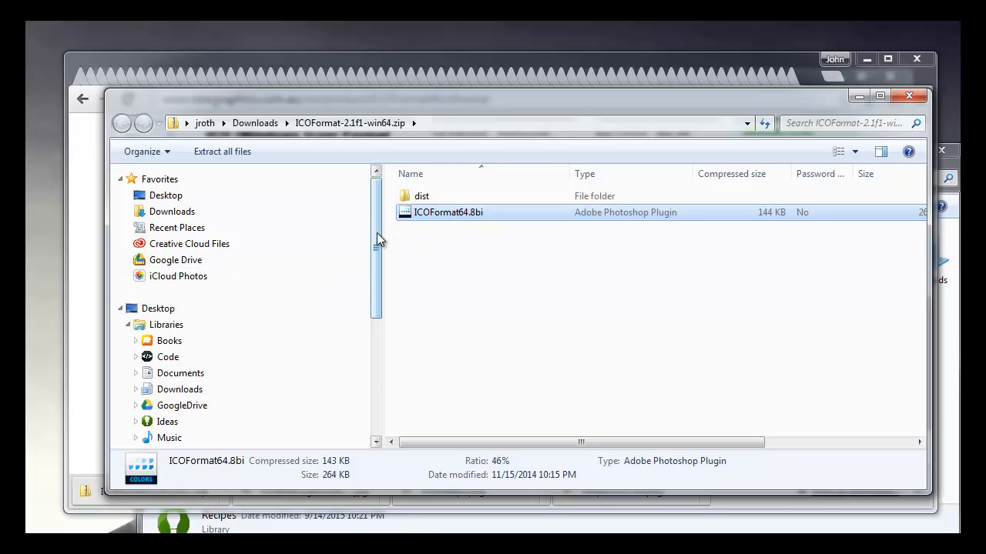
Step: Browse to the Adobe folder inside Program Files on the OS (C:) drive
left_click_drag(374, 238, 375, 247)
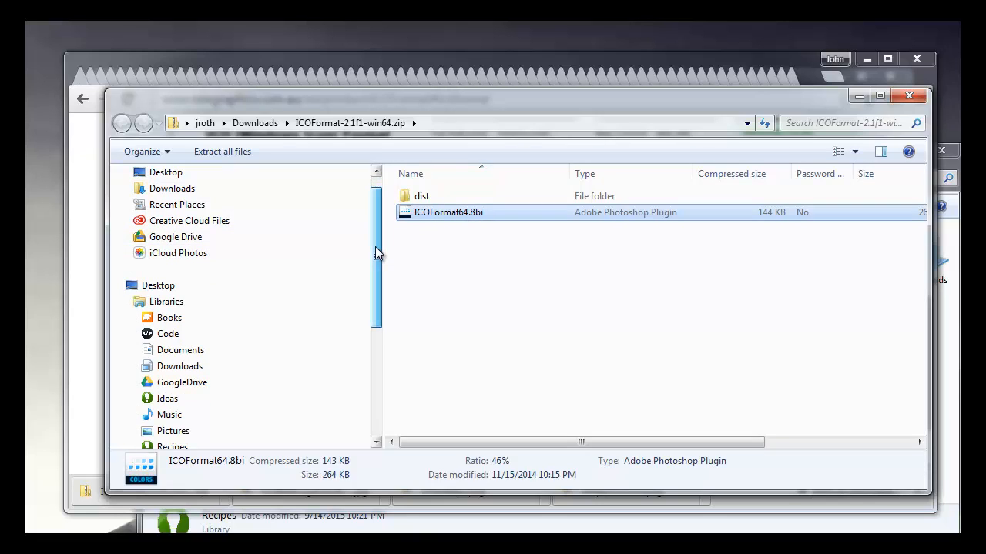
left_click_drag(375, 247, 380, 238)
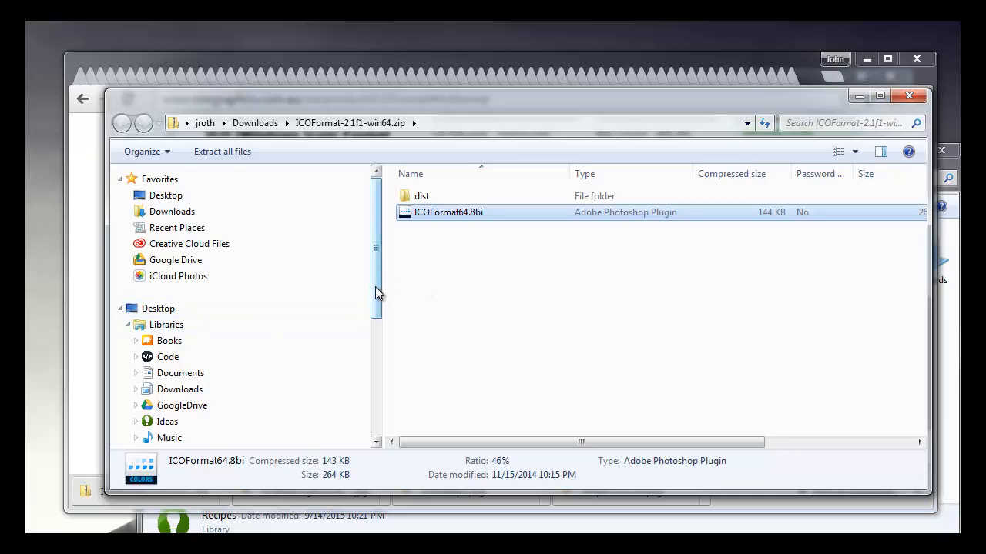
left_click_drag(376, 286, 377, 390)
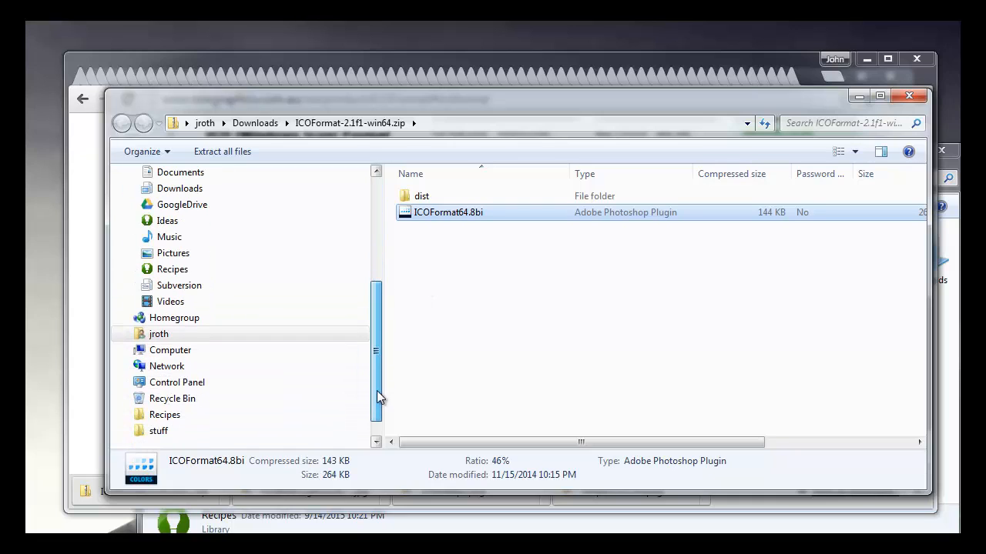
left_click(128, 350)
left_click(149, 353)
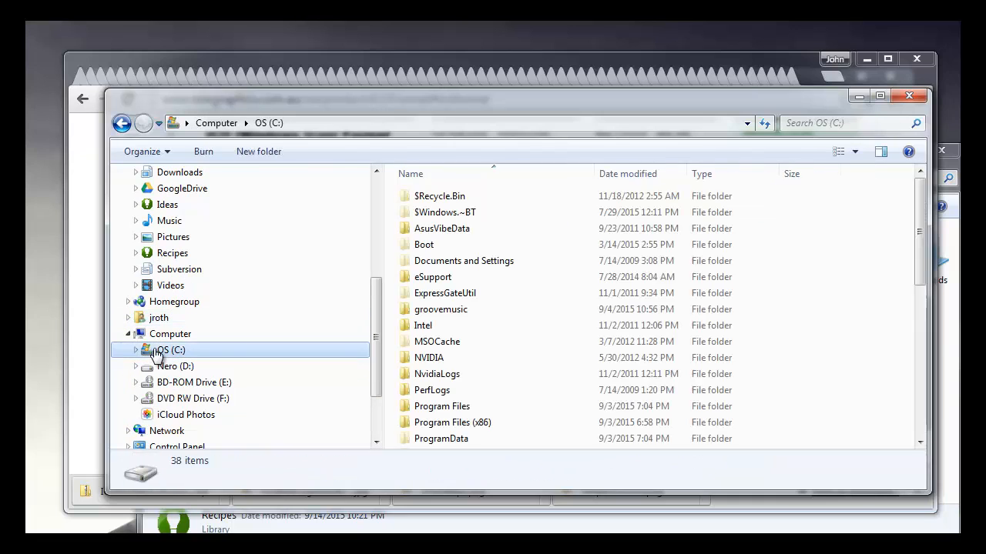
left_click(450, 294)
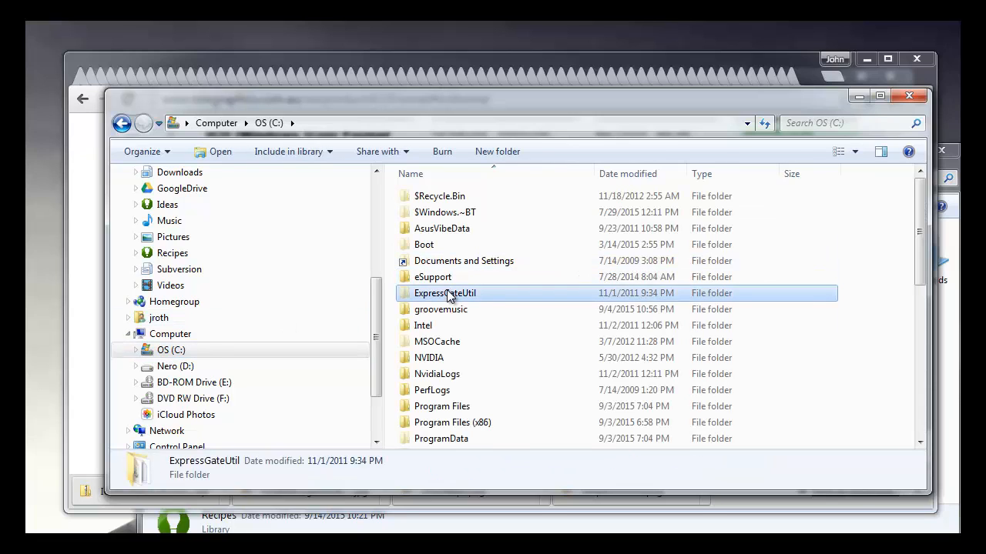
type("pr")
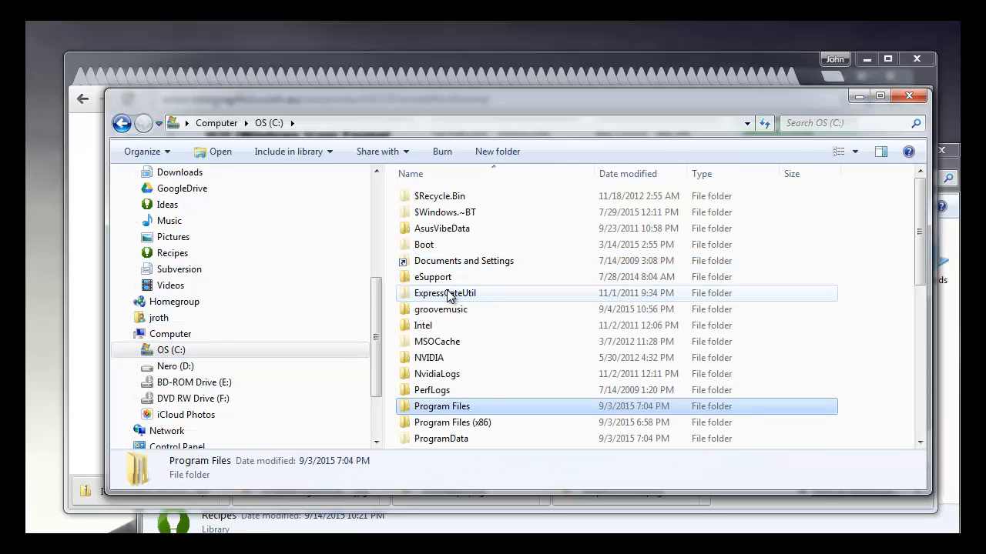
key("Return")
left_click(451, 294)
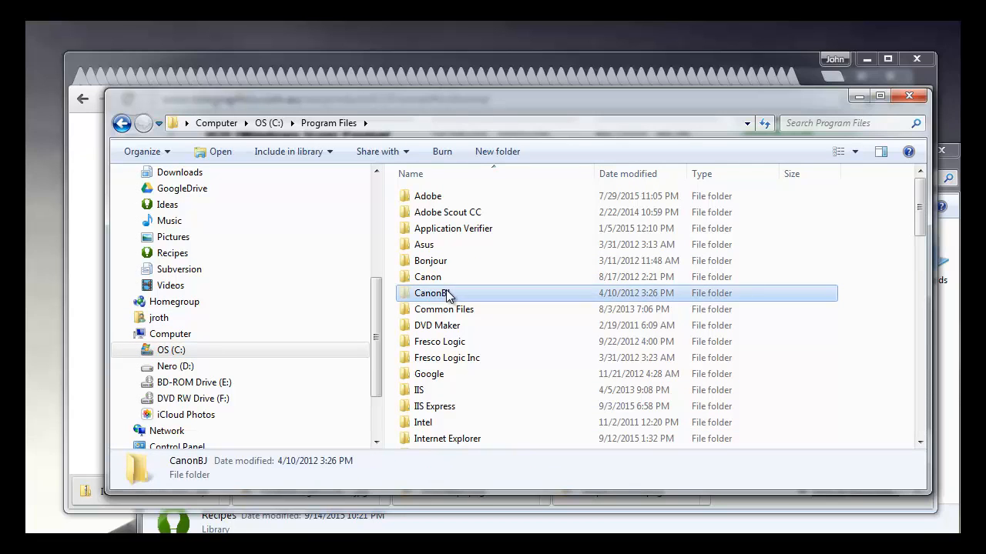
left_click(427, 199)
double_click(427, 197)
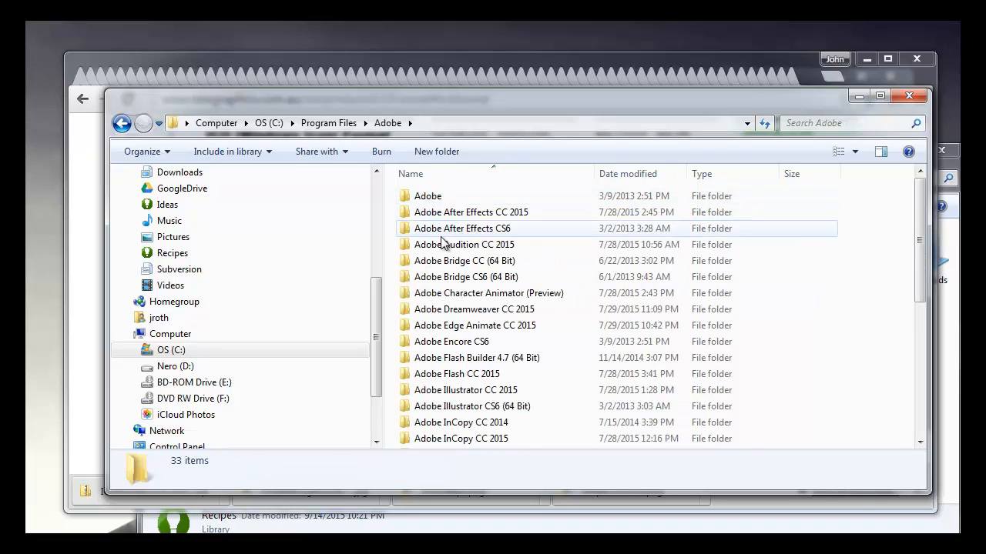
Step: Open the Adobe Photoshop CC 2015 folder, look into its Plug-ins folder and return to the Photoshop folder
left_click(451, 311)
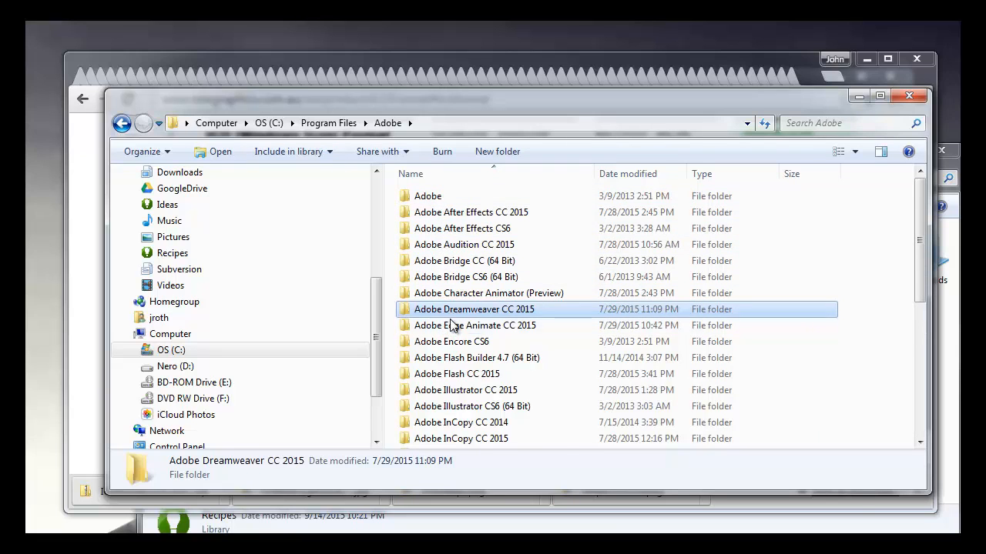
scroll(449, 323, "down", 3)
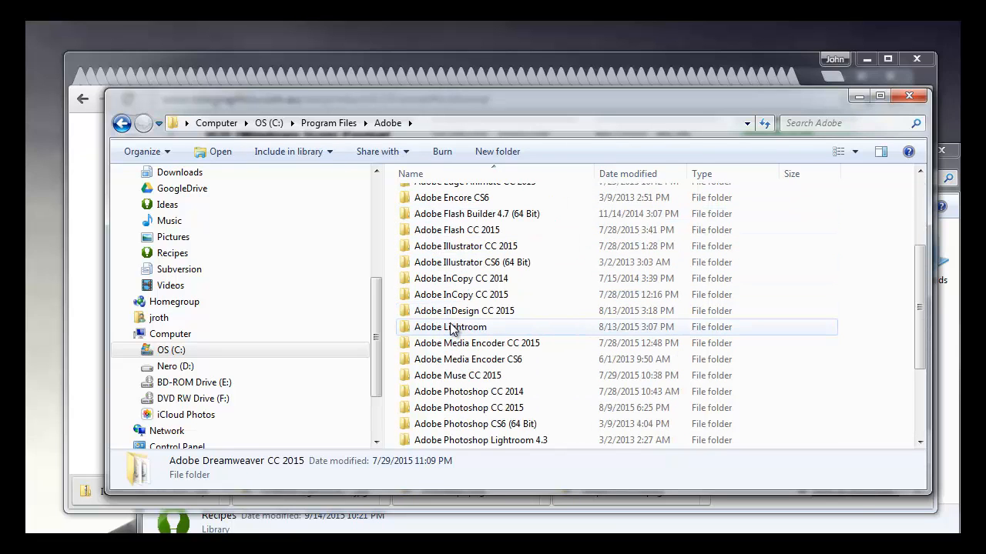
double_click(467, 408)
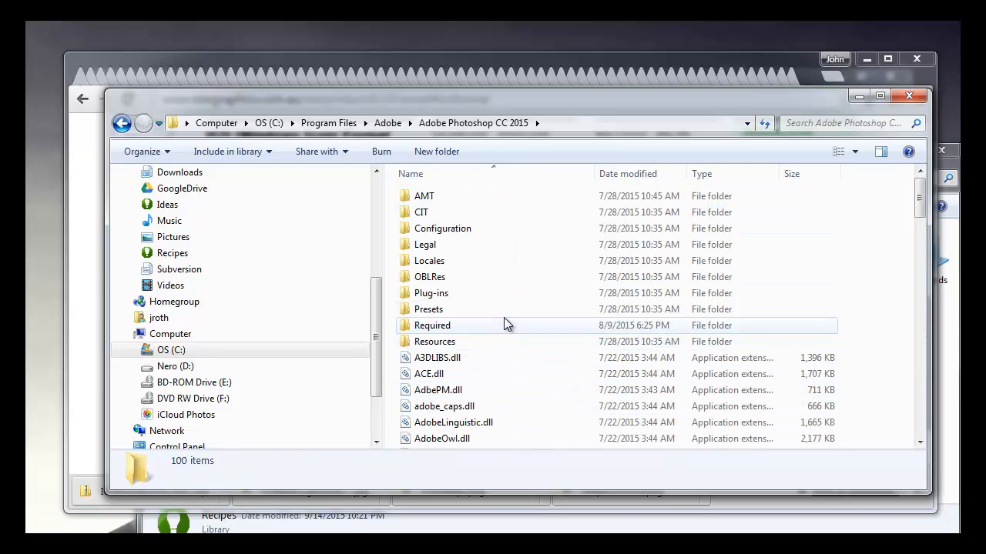
double_click(453, 295)
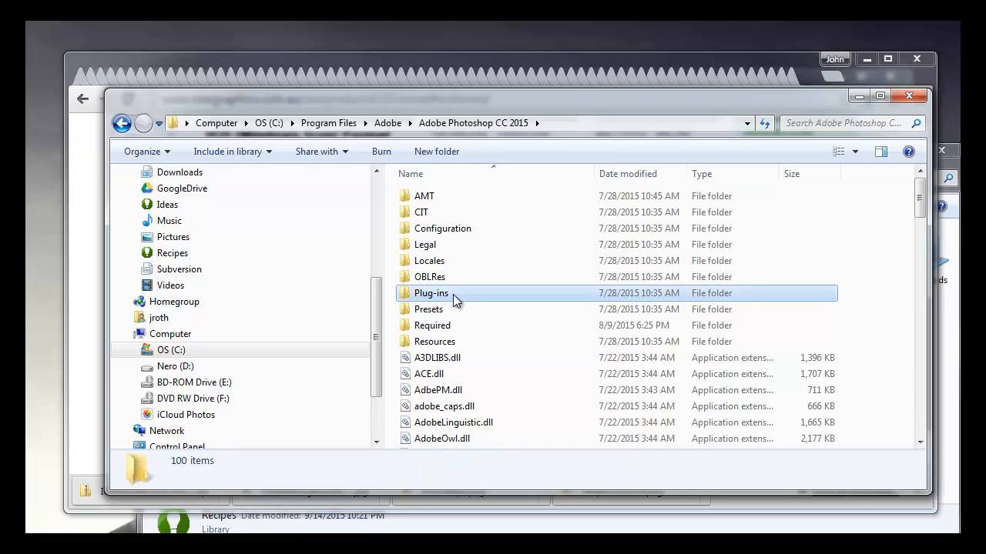
left_click(123, 124)
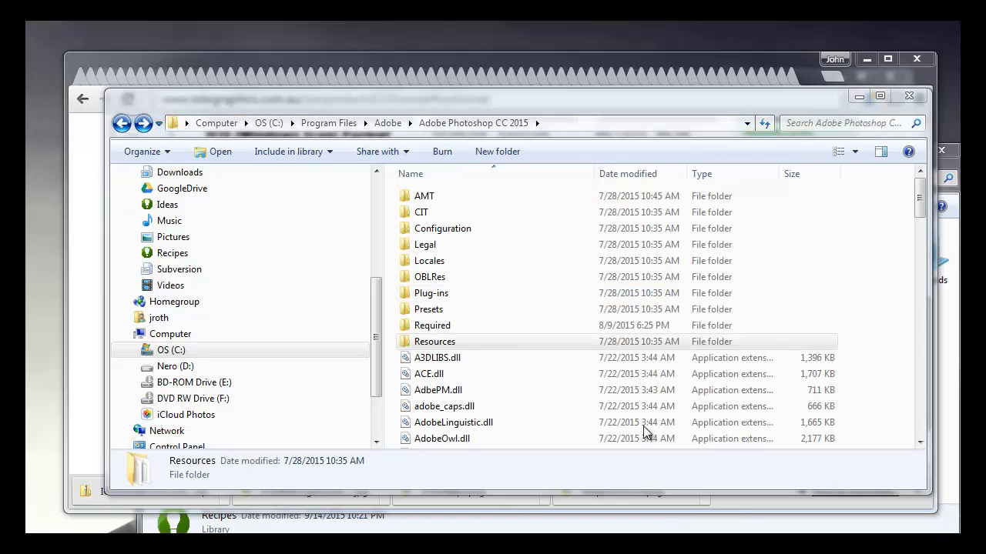
Step: Open the Required > Plug-Ins > File Formats folder of Photoshop CC 2015 and select ICOFormat64.8bi
left_click(466, 341)
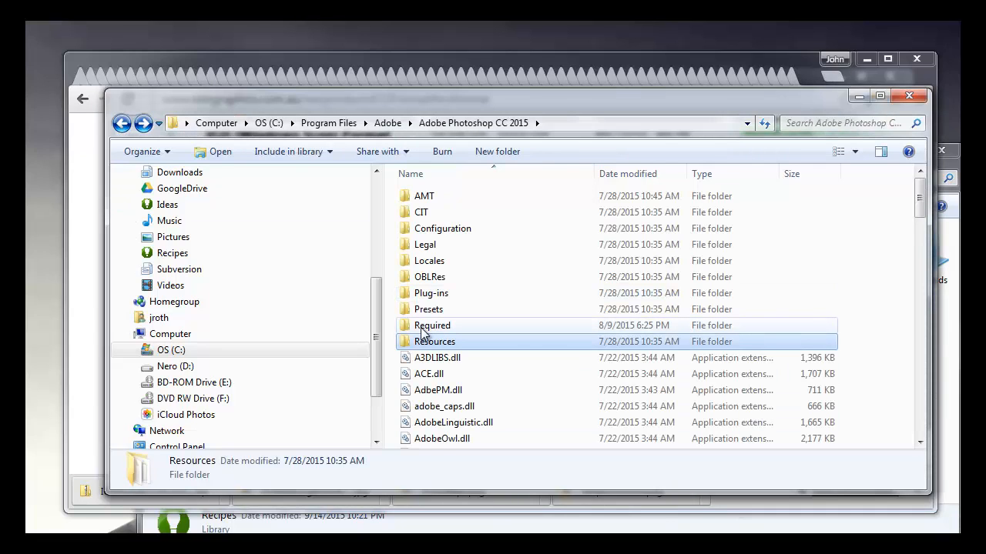
double_click(425, 326)
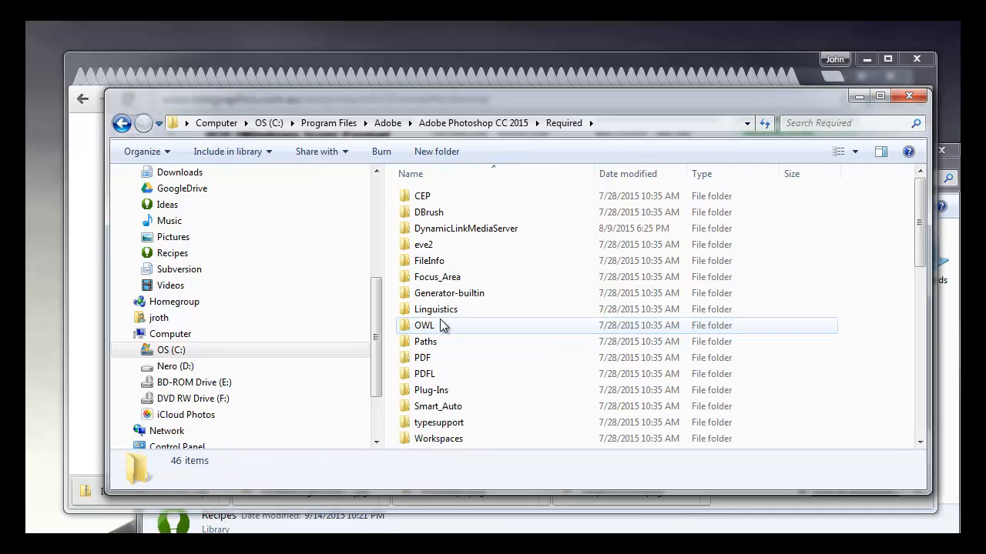
double_click(440, 392)
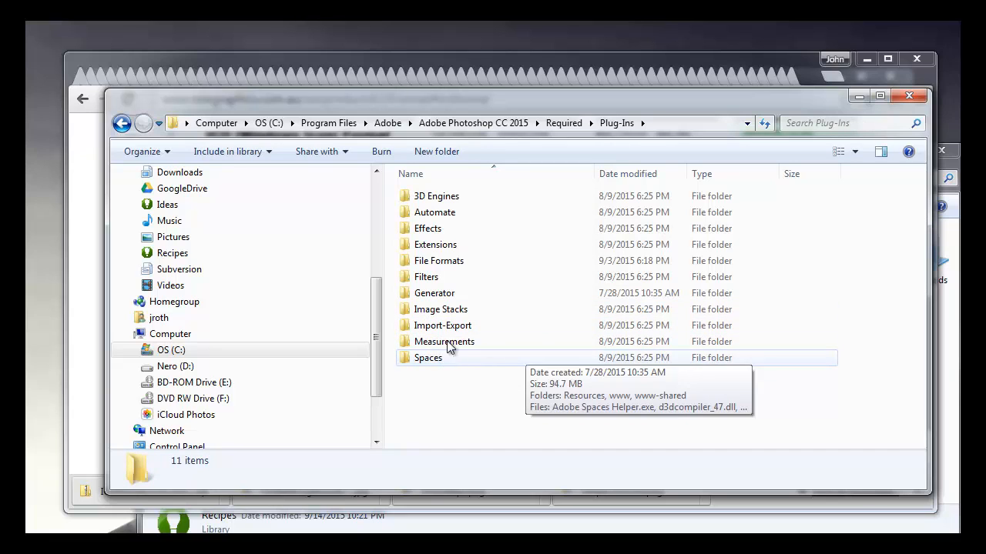
double_click(449, 262)
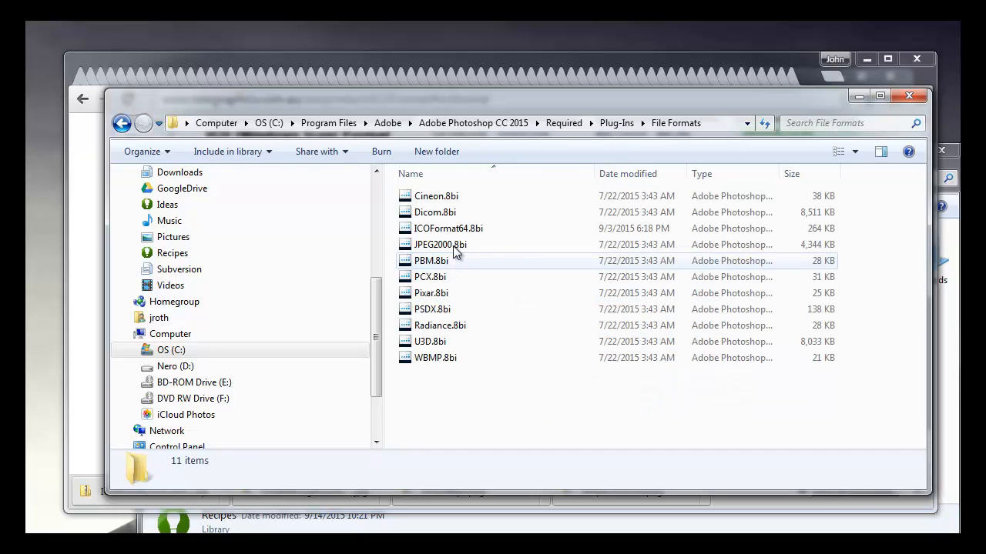
left_click(434, 233)
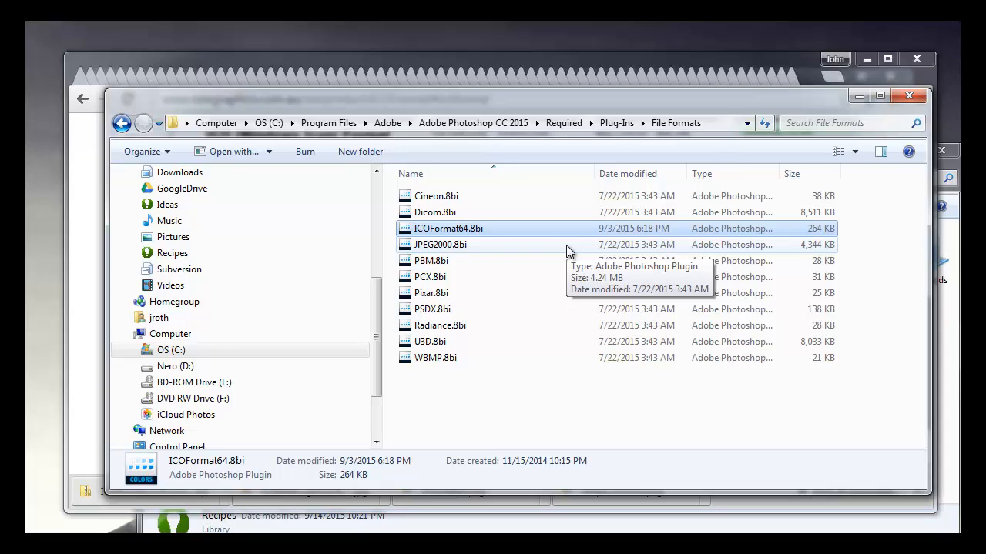
Step: Close the File Formats folder window, highlight the plugin page's address in Chrome and dismiss the list of recent downloads
left_click(910, 97)
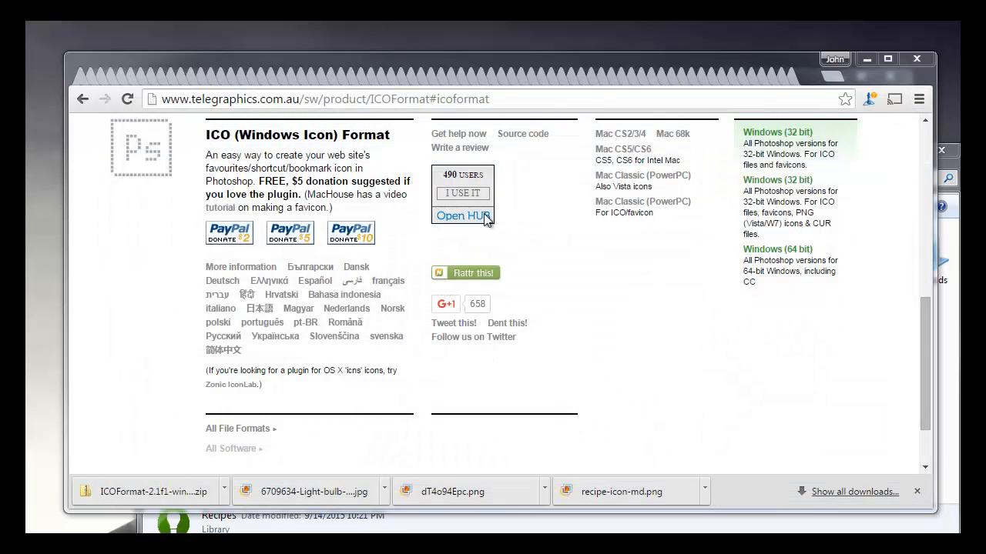
left_click(552, 103)
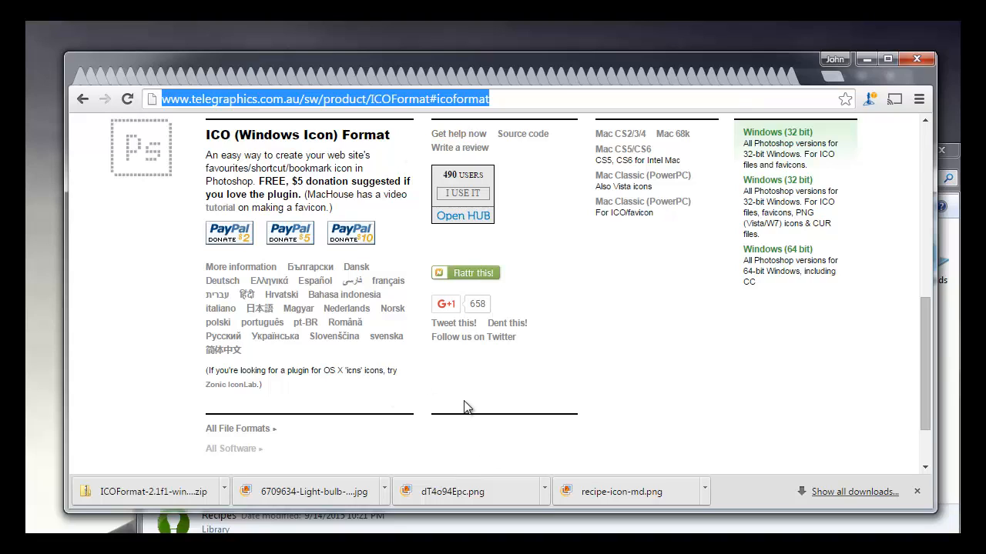
left_click(917, 491)
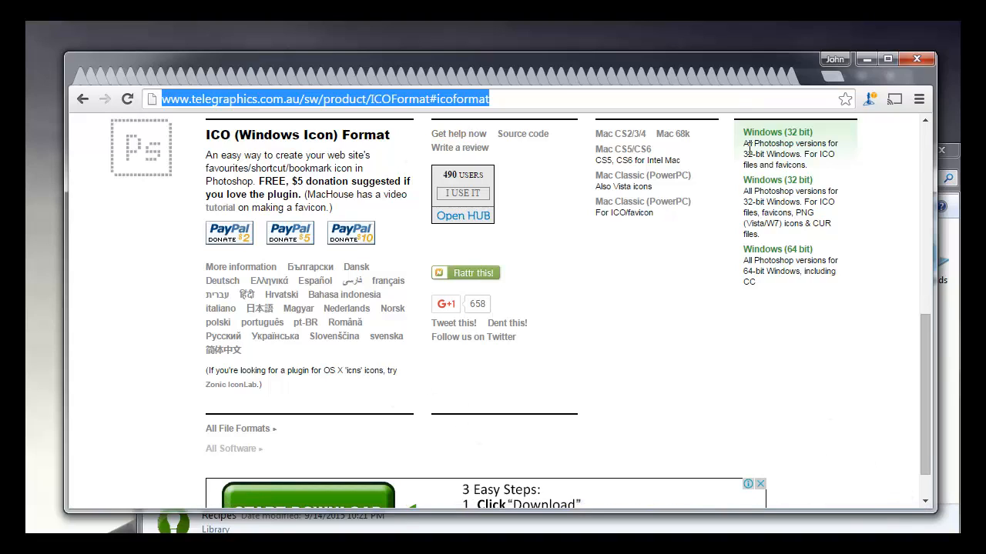
Step: Search Google for "recipes icons free" in a new browser tab
left_click(833, 77)
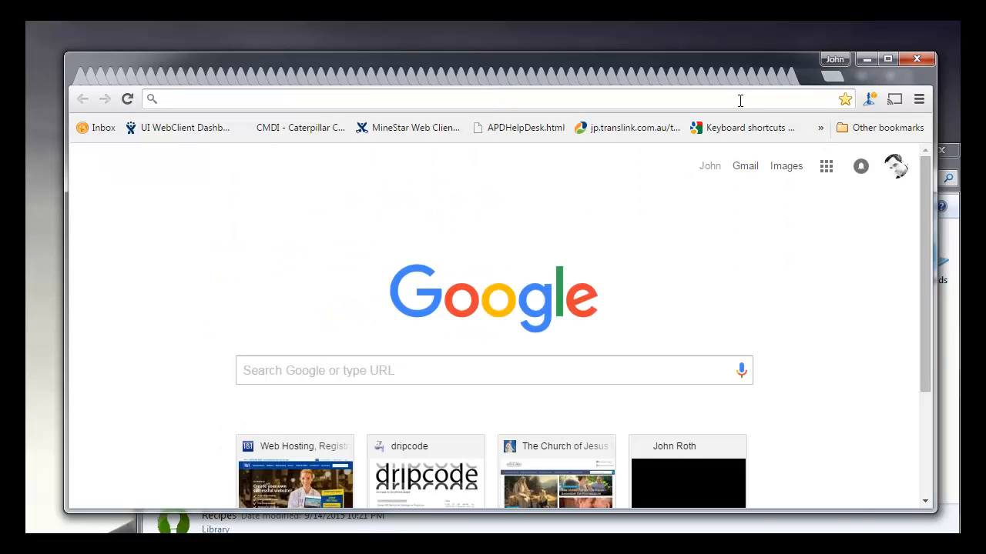
type("recipes icons free")
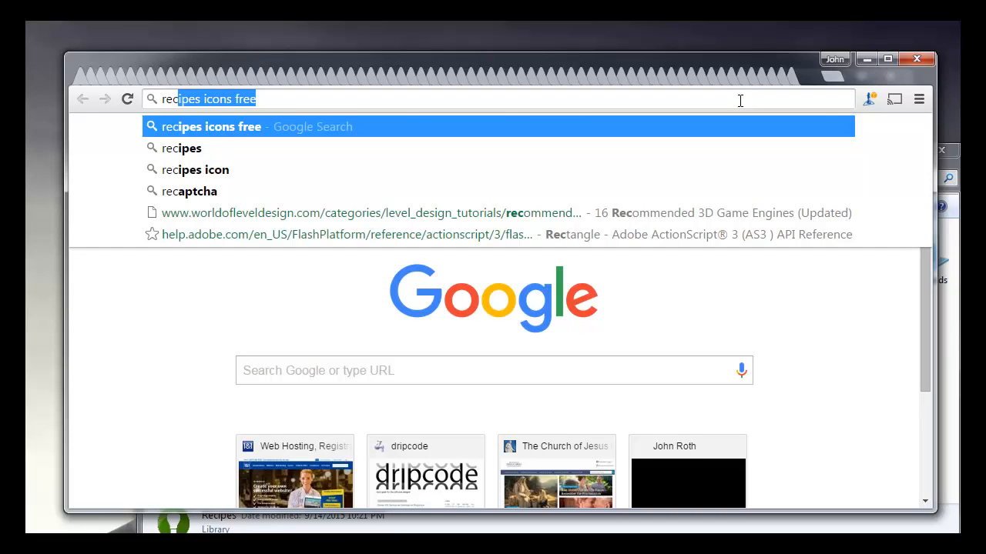
key("Return")
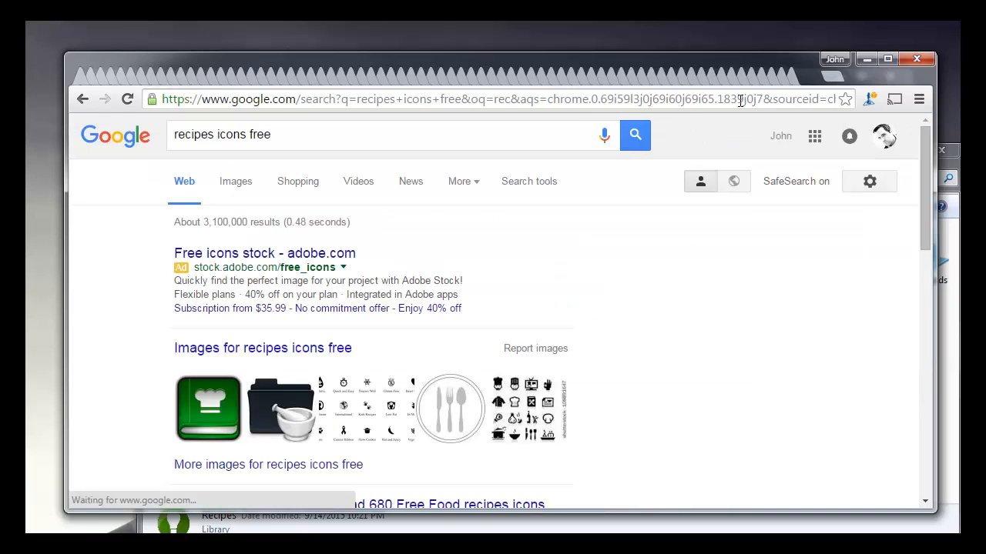
Step: Show the image results and open the preview of the plate icon with knife, fork and spoon
left_click(223, 188)
scroll(793, 271, "down", 2)
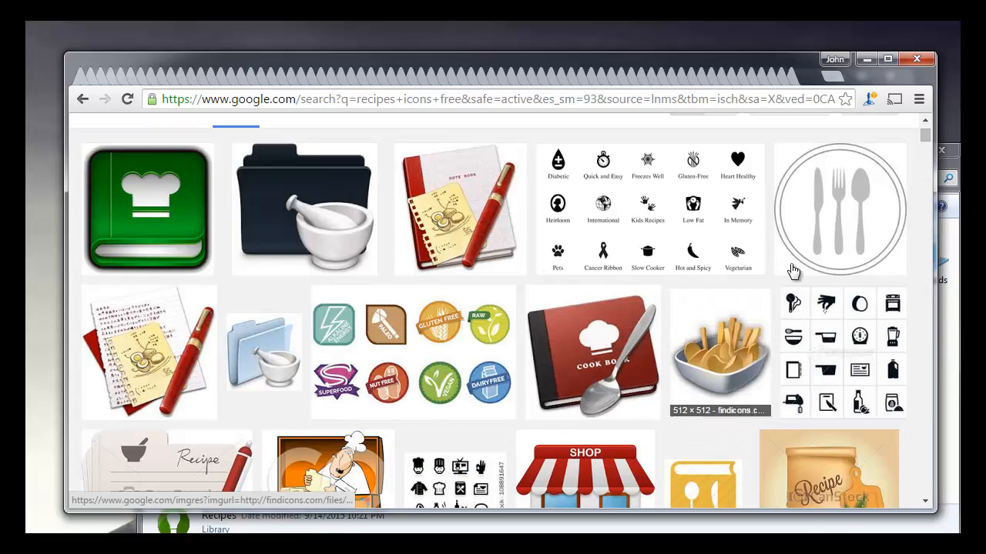
left_click(852, 223)
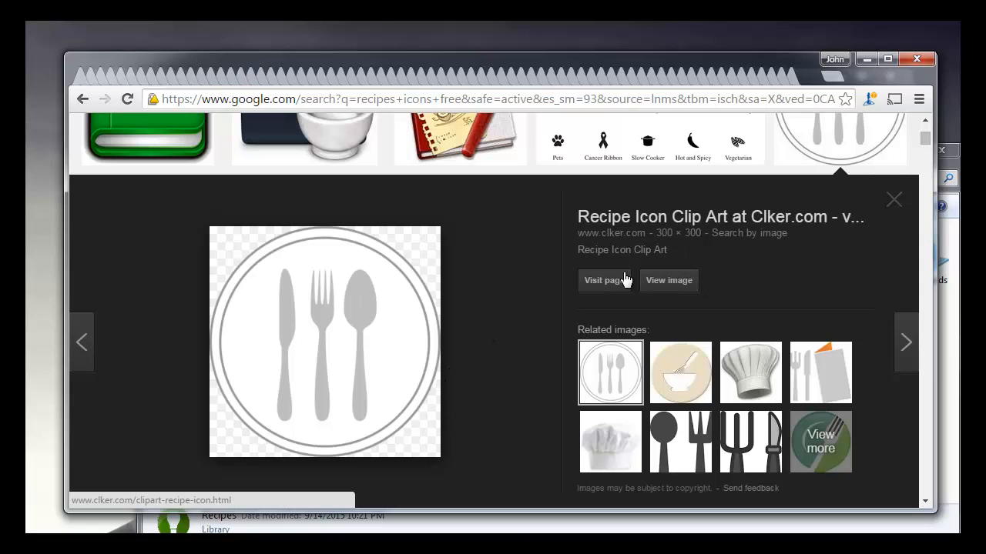
Step: Open the full-size plate image, save it as recipe-icon-md.png in the playground folder, and minimize Chrome
left_click(666, 281)
right_click(201, 219)
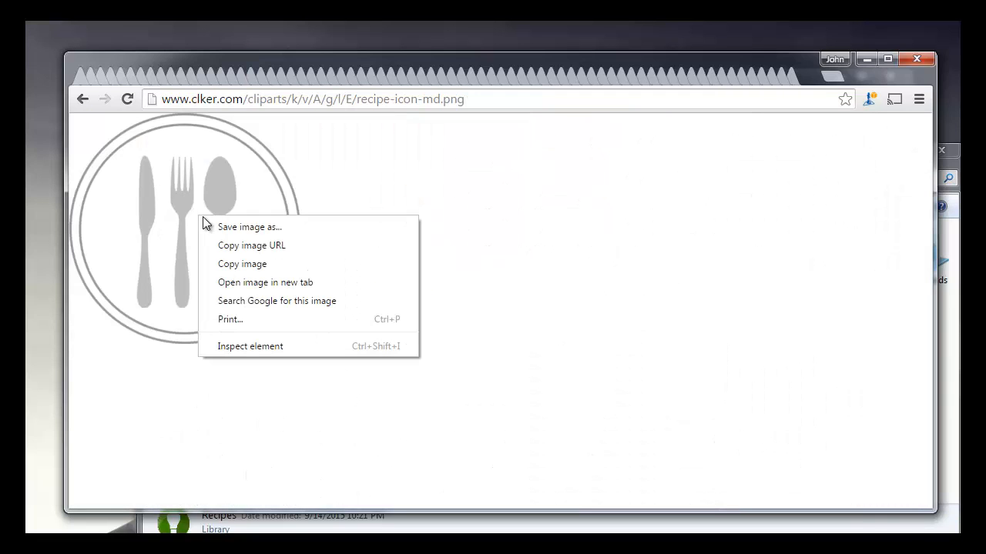
left_click(257, 229)
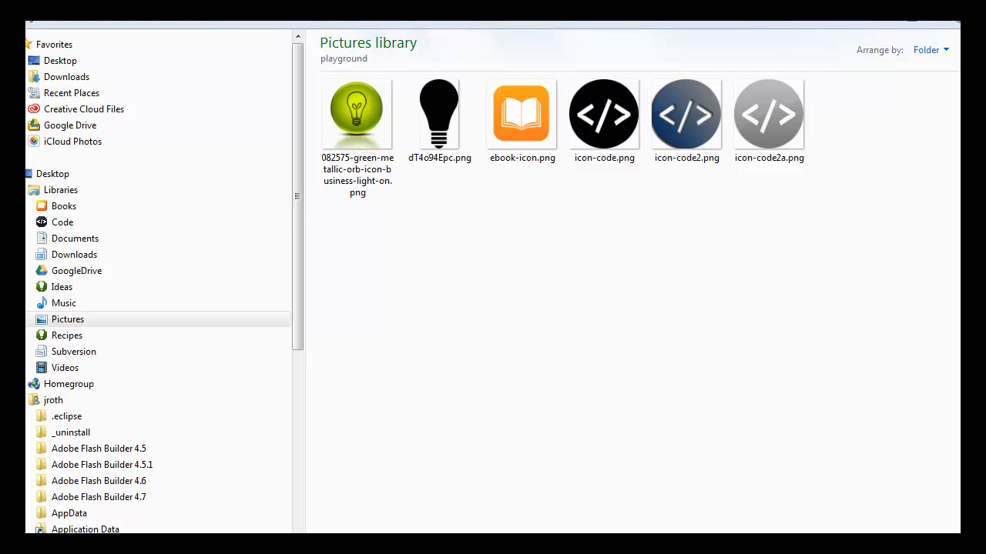
key("Return")
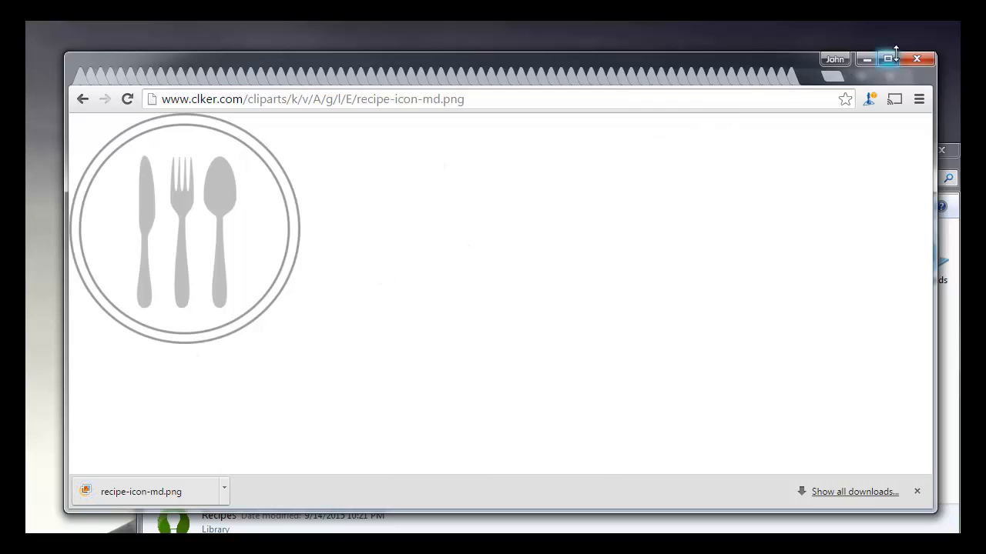
left_click(865, 59)
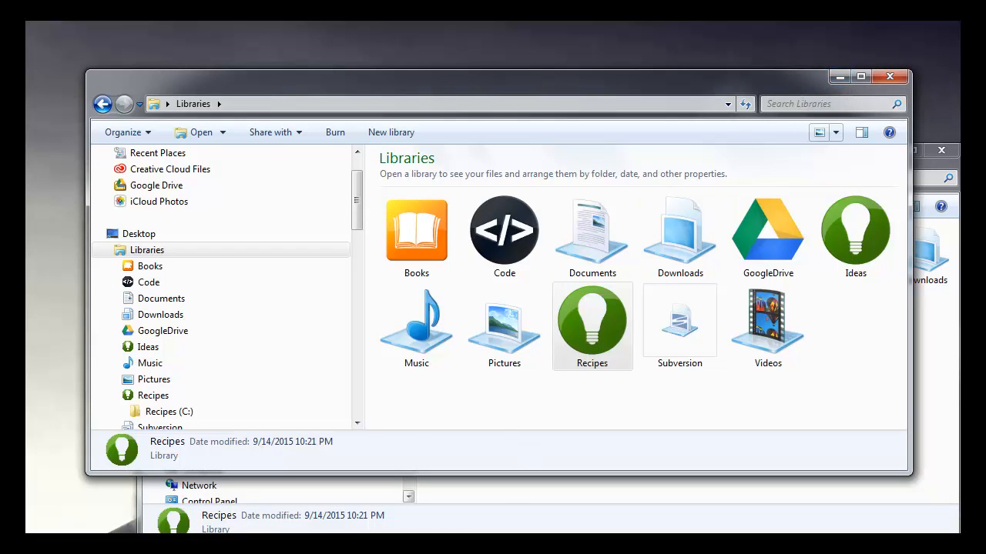
Step: Switch to Photoshop and start a new document with the Icons document type
key("alt+Tab")
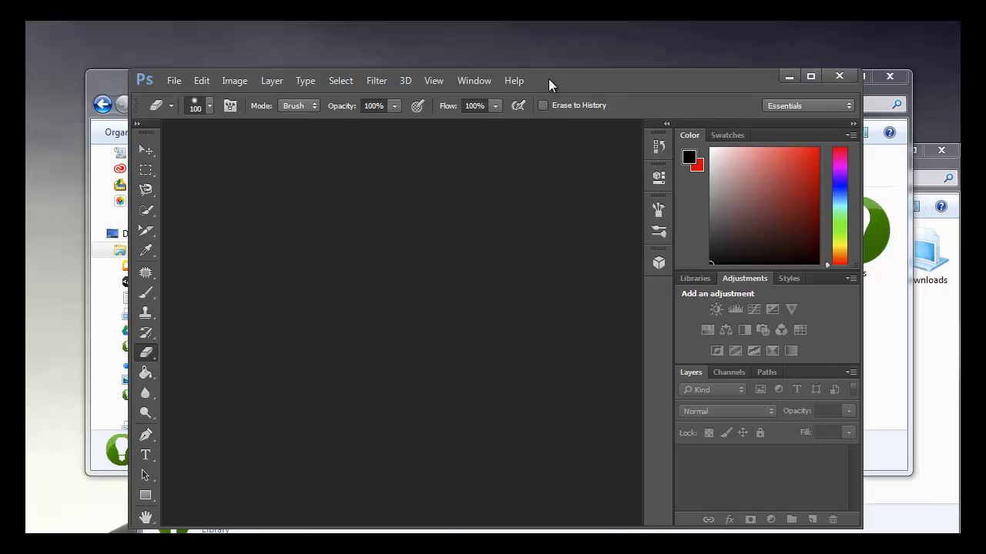
left_click_drag(548, 80, 524, 71)
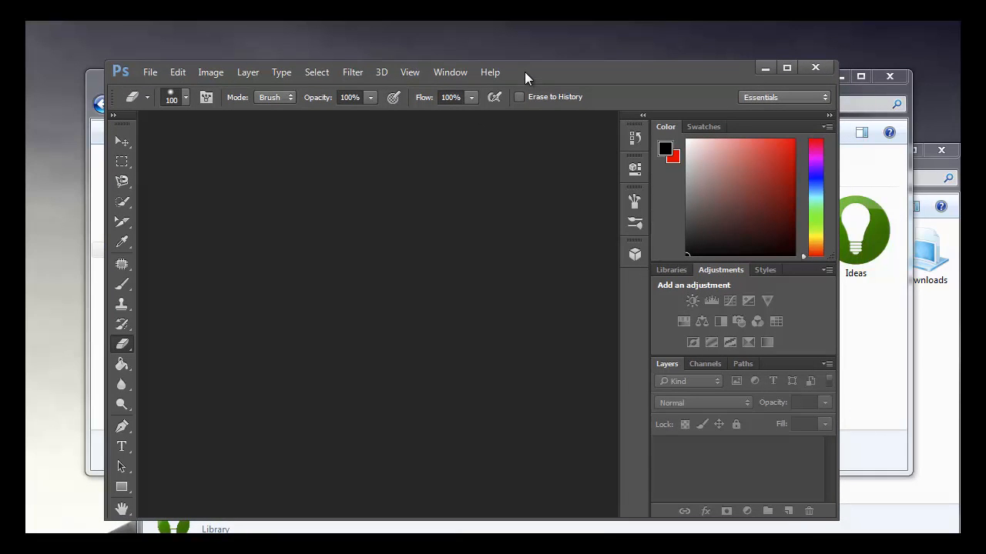
left_click(150, 72)
left_click(163, 90)
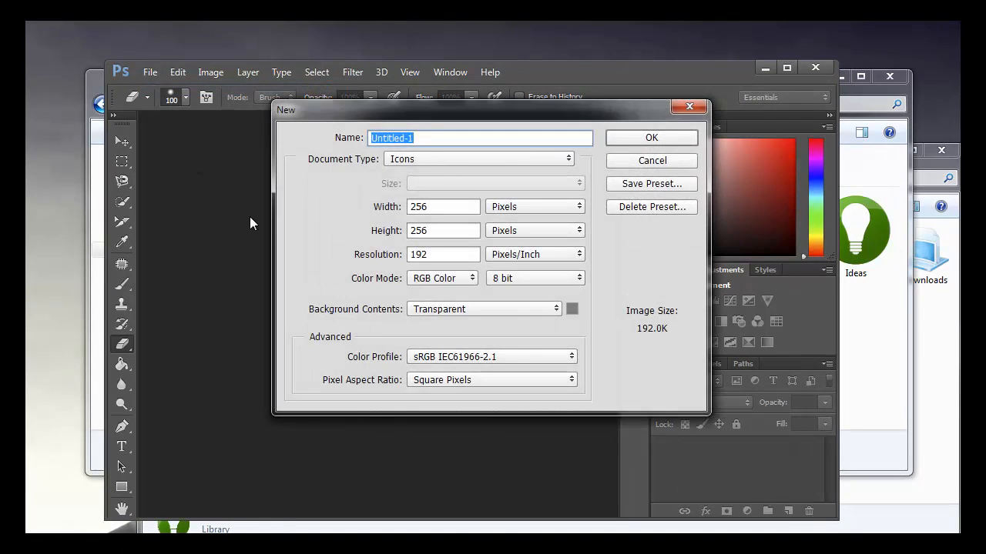
left_click(451, 162)
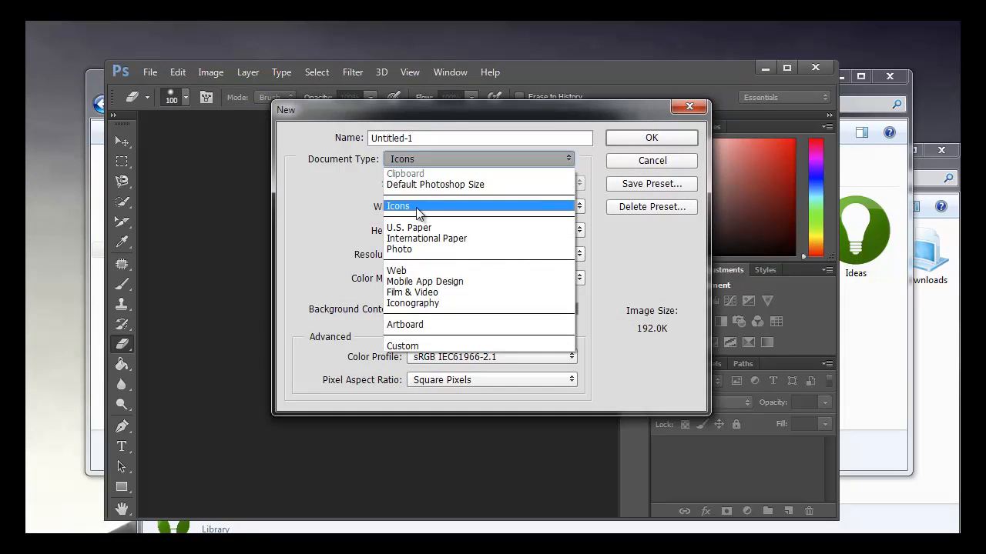
left_click(416, 208)
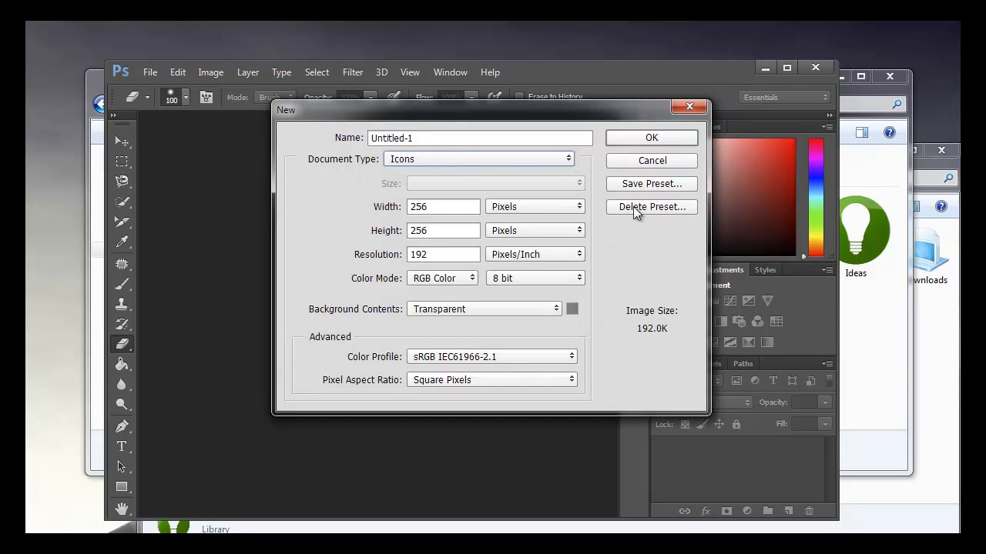
Step: Create the 256 × 256 pixel icon document at 192 pixels/inch with a transparent background, without saving another preset
left_click(647, 185)
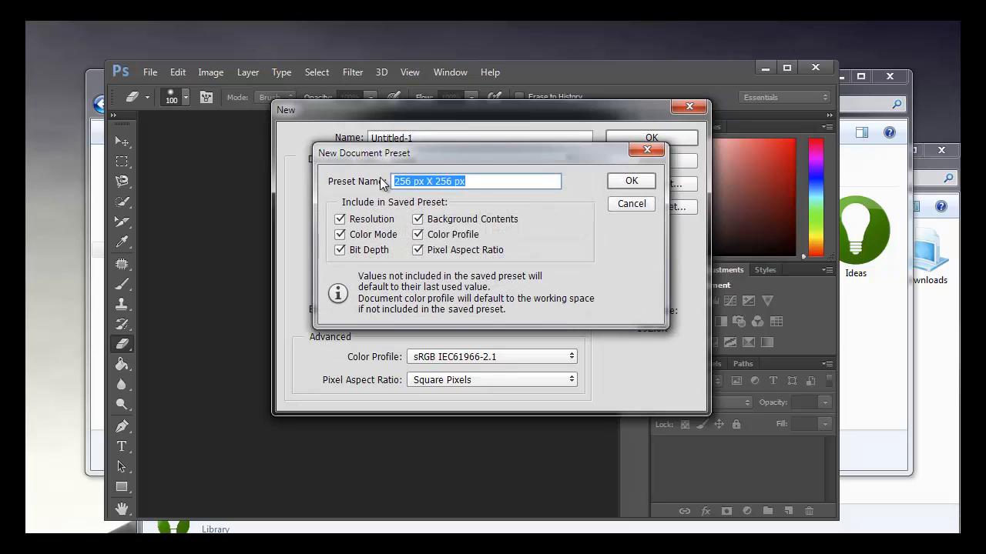
left_click(632, 205)
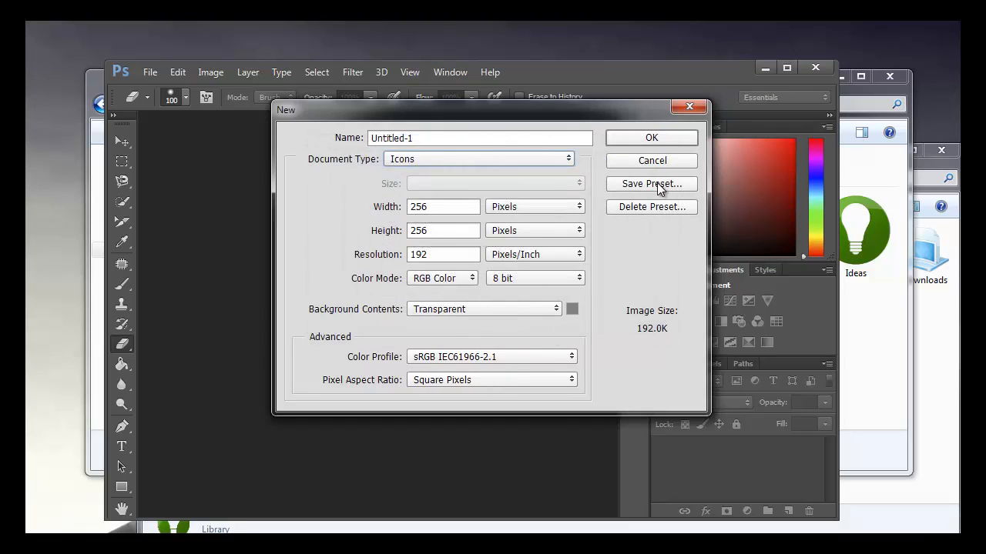
left_click(531, 160)
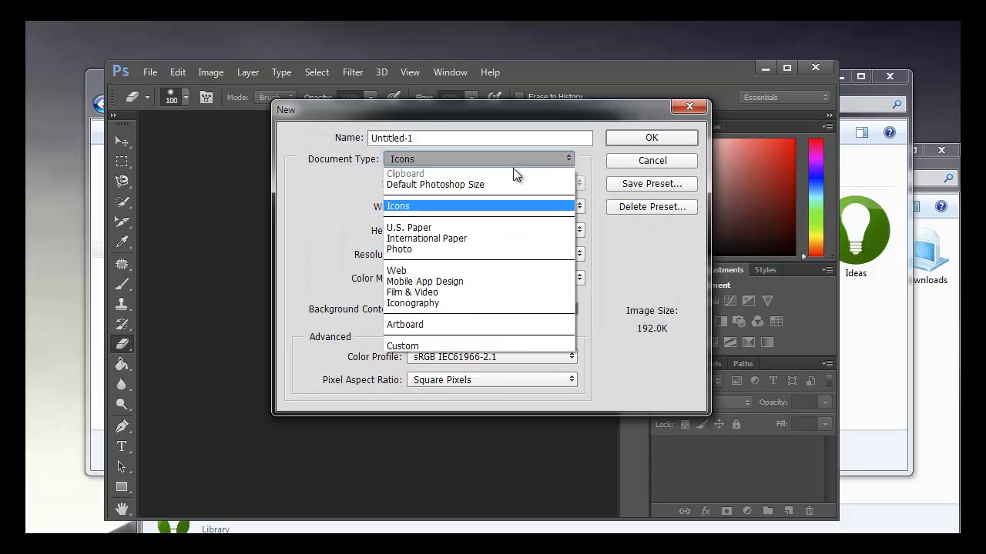
left_click(413, 208)
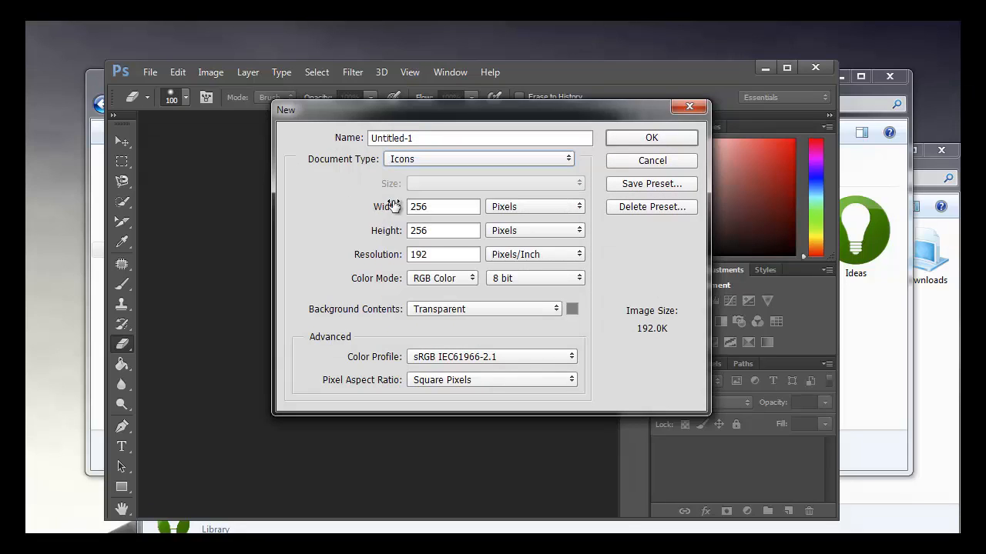
double_click(437, 209)
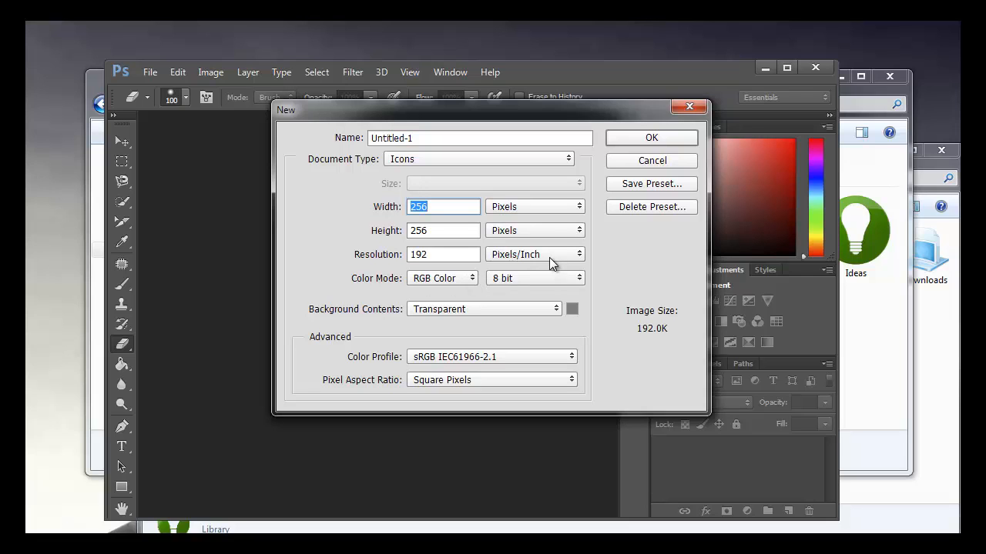
left_click(659, 143)
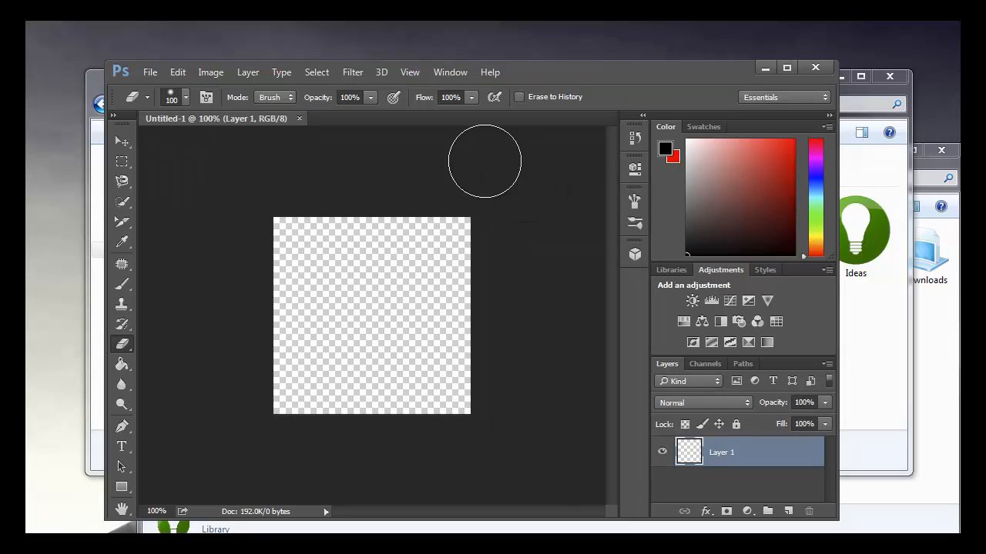
Step: Open recipe-icon-md.png from the playground folder inside photoshop ico
left_click_drag(570, 85, 515, 85)
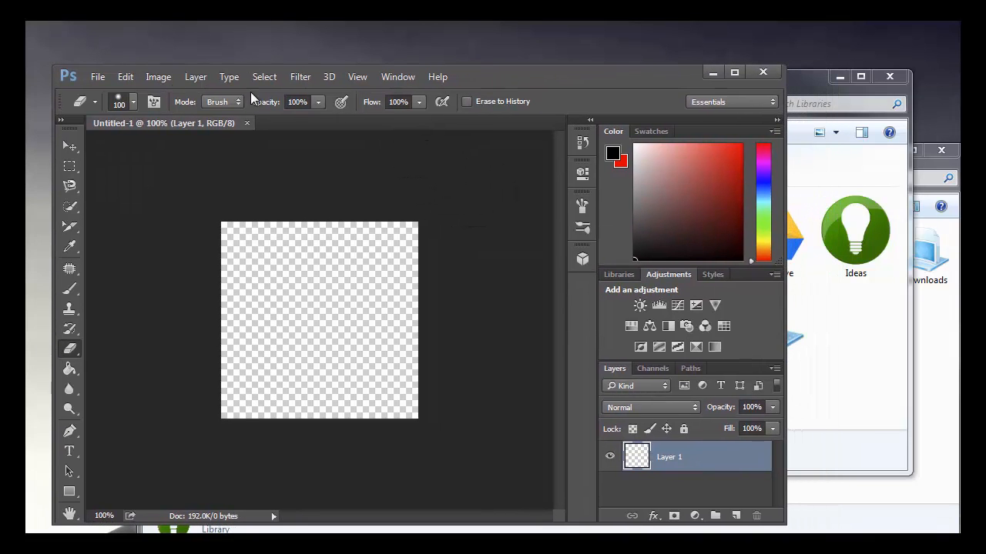
left_click(103, 80)
left_click(129, 108)
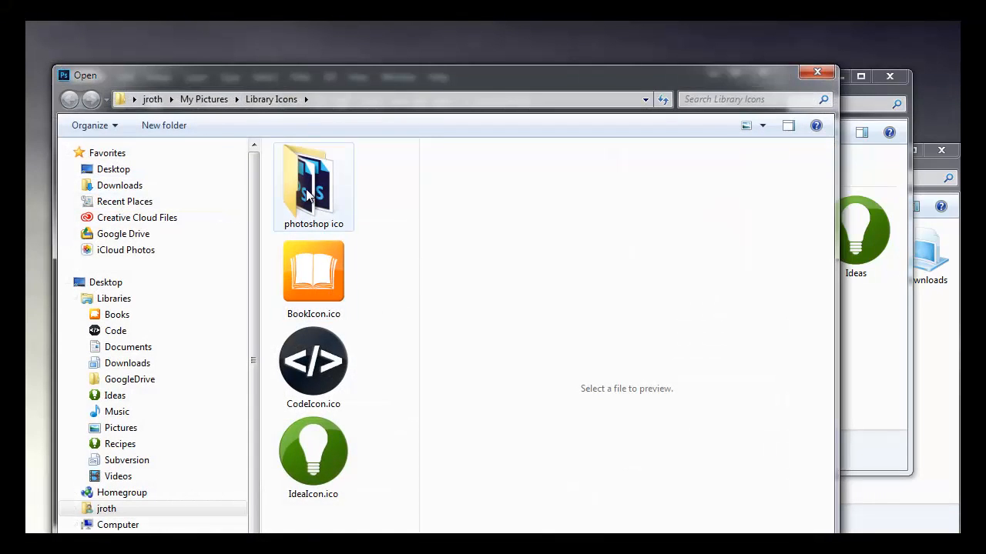
double_click(308, 171)
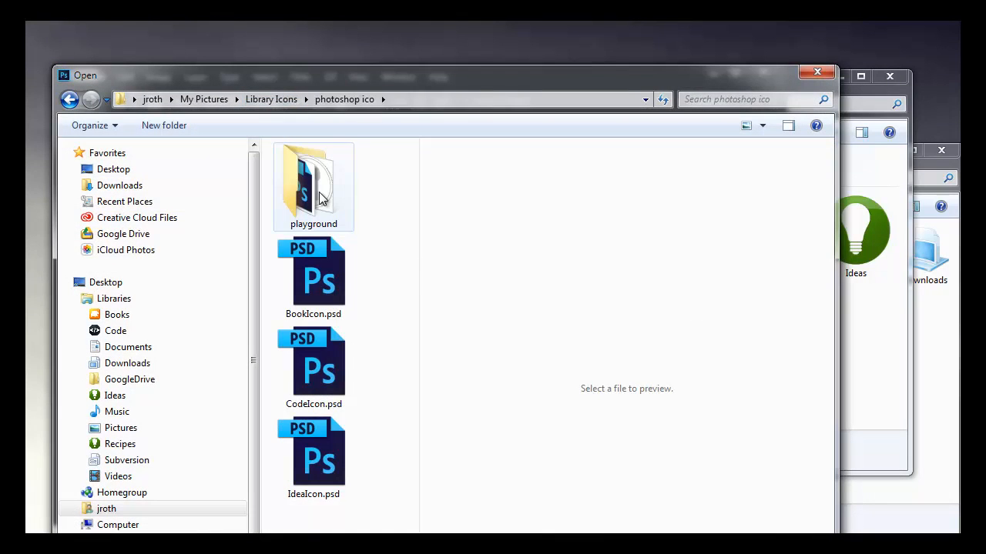
double_click(310, 179)
left_click_drag(412, 180, 416, 535)
double_click(317, 420)
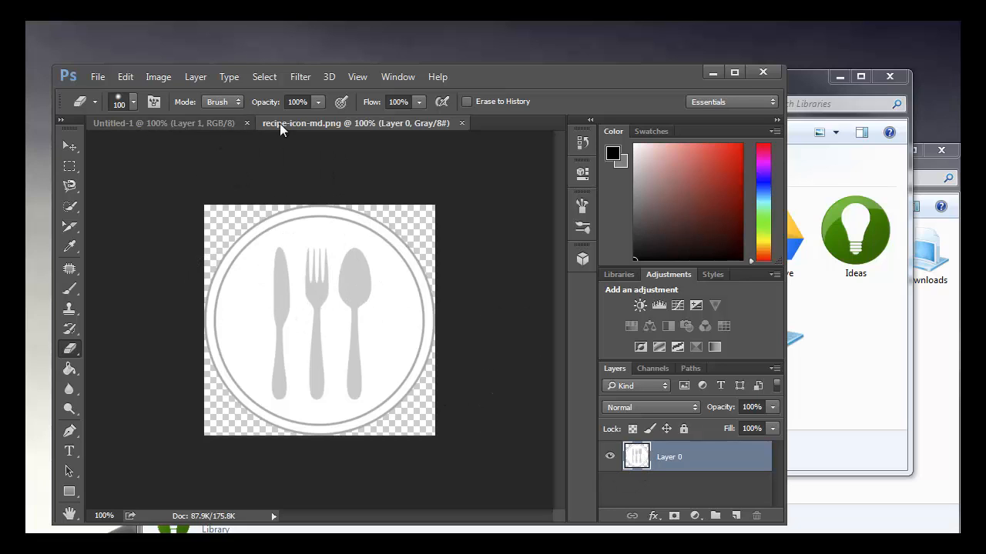
Step: Copy the plate image from recipe-icon-md.png into the blank icon document and close the source image
left_click(175, 121)
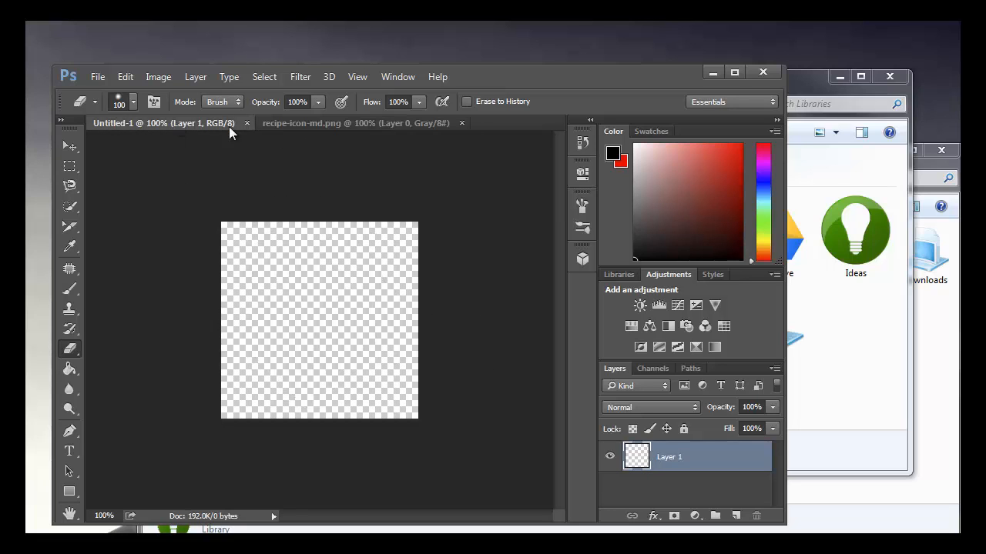
left_click(304, 123)
left_click_drag(305, 124, 847, 311)
left_click_drag(591, 439, 301, 331)
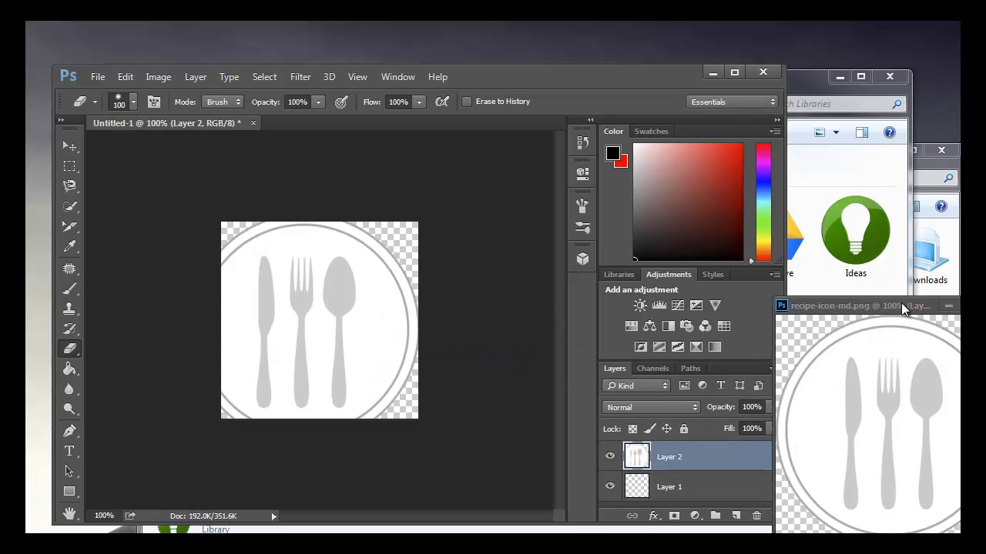
left_click_drag(903, 308, 585, 343)
left_click(681, 342)
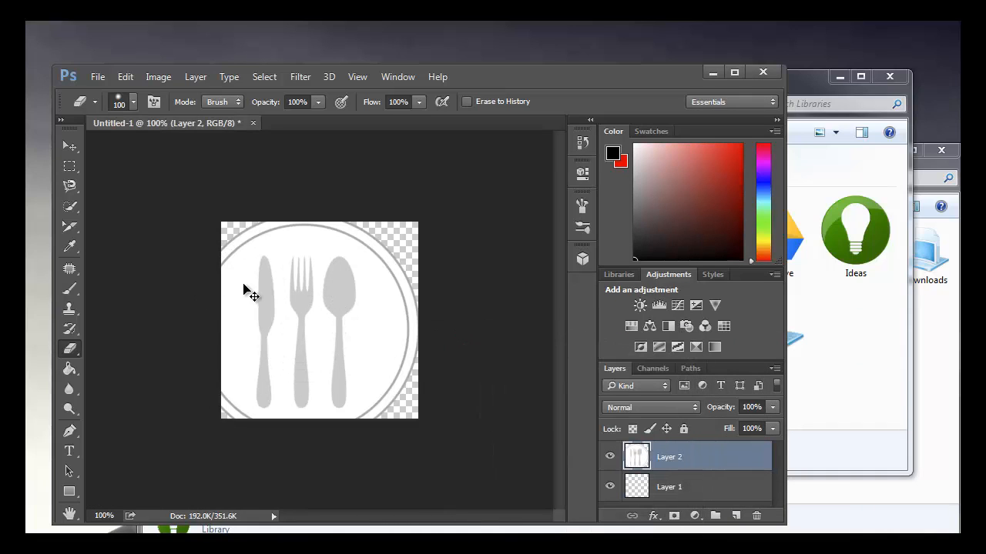
Step: Scale the plate layer proportionally to 78.67% with Free Transform and center it on the canvas at X 128 px, Y 128 px
key("ctrl+t")
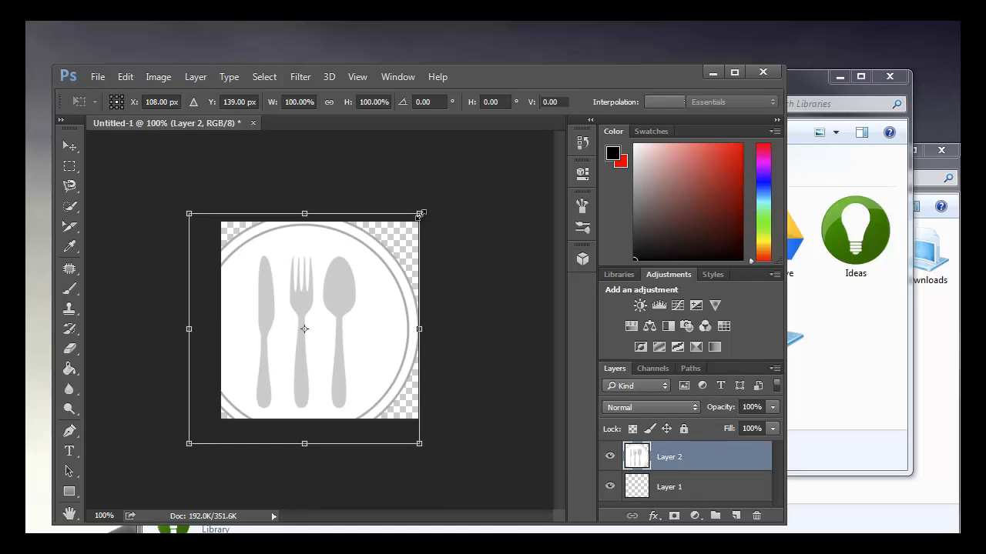
left_click_drag(420, 211, 329, 294)
left_click_drag(296, 368, 354, 323)
left_click_drag(393, 248, 434, 231)
left_click_drag(392, 267, 376, 279)
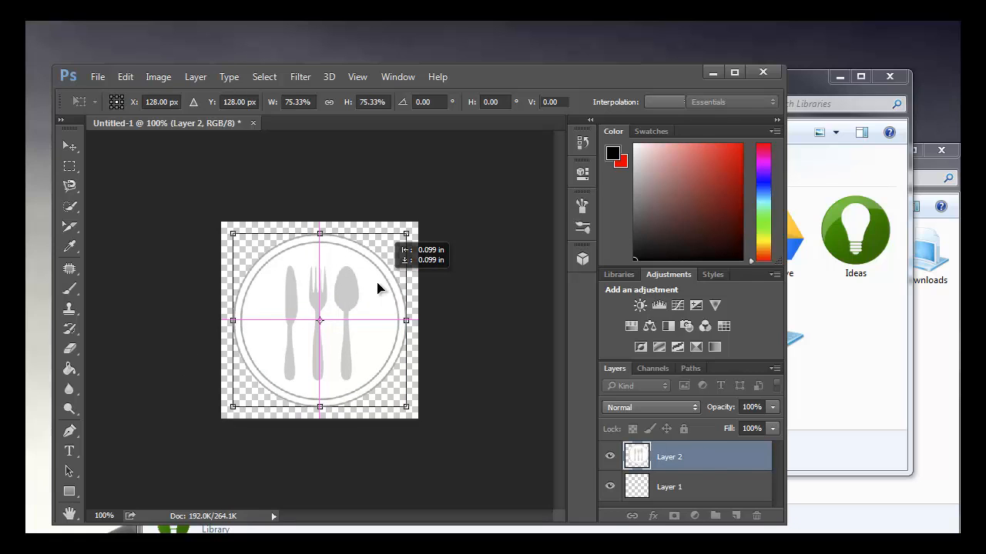
left_click_drag(406, 232, 416, 223)
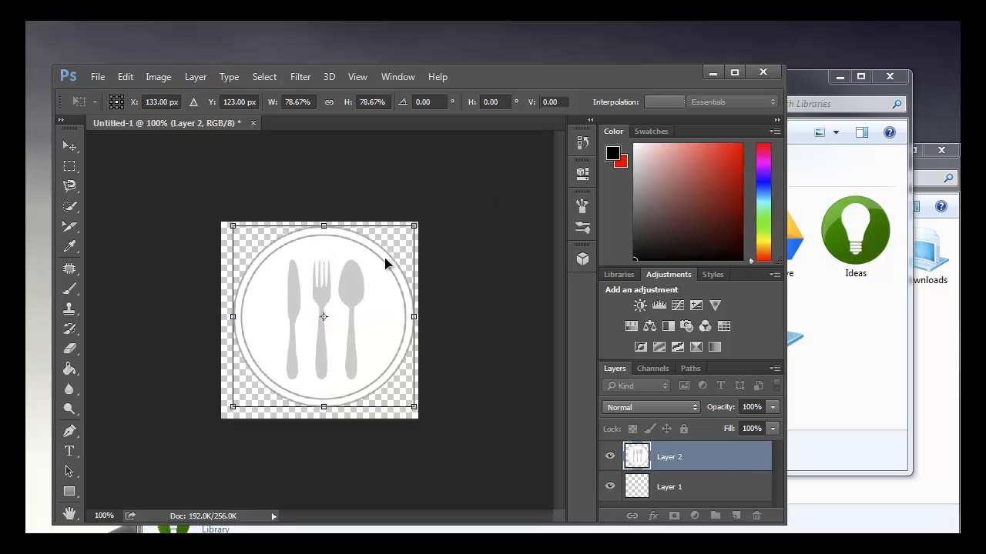
left_click_drag(385, 259, 370, 276)
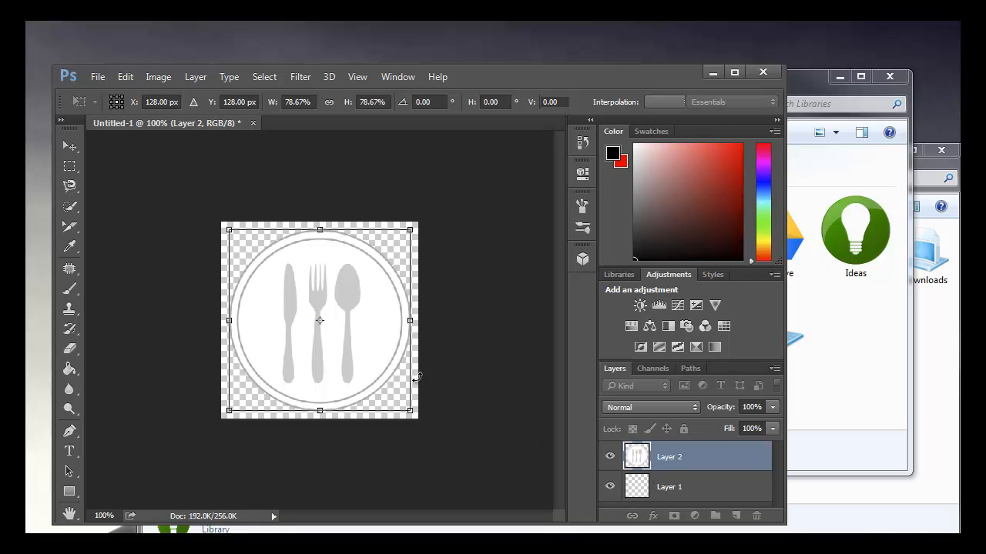
key("Return")
key("e")
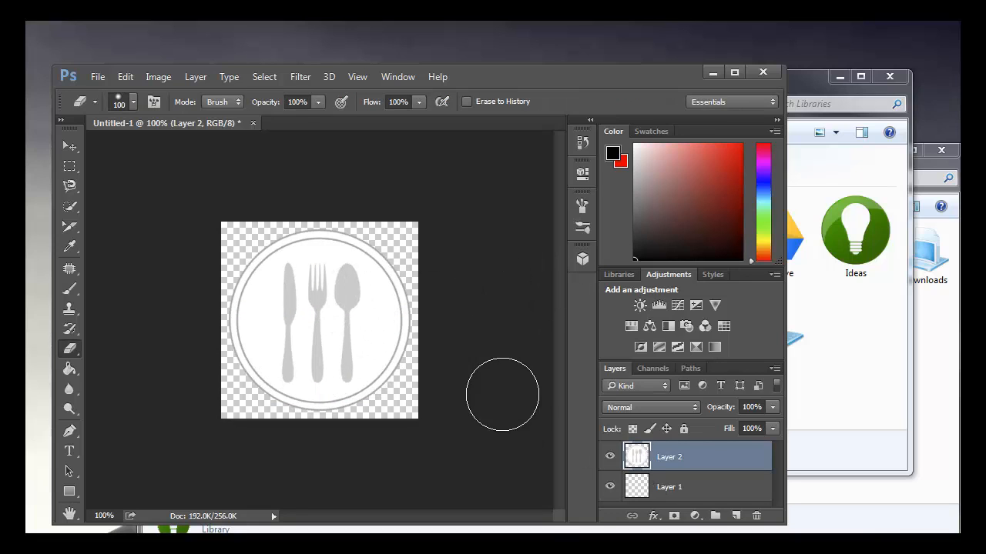
left_click(96, 78)
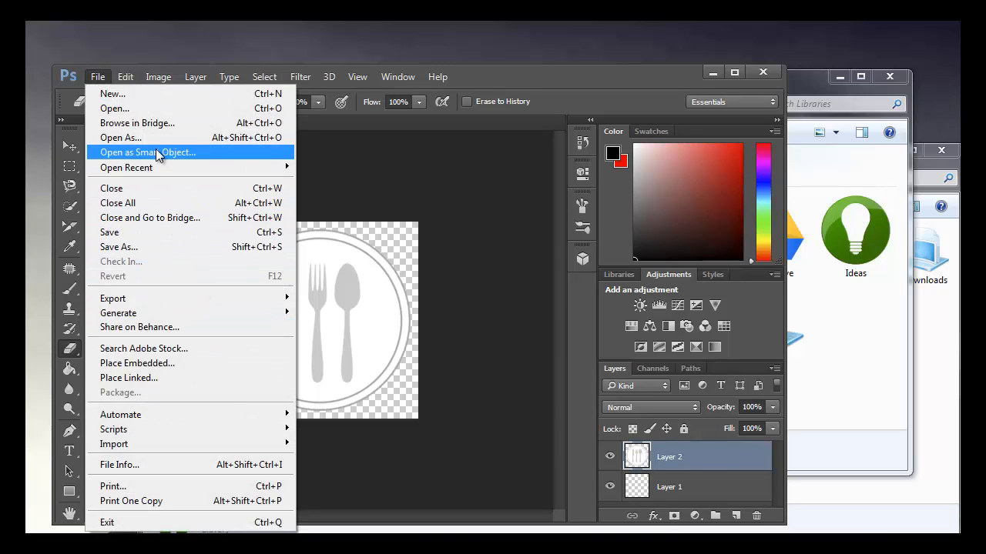
left_click(133, 247)
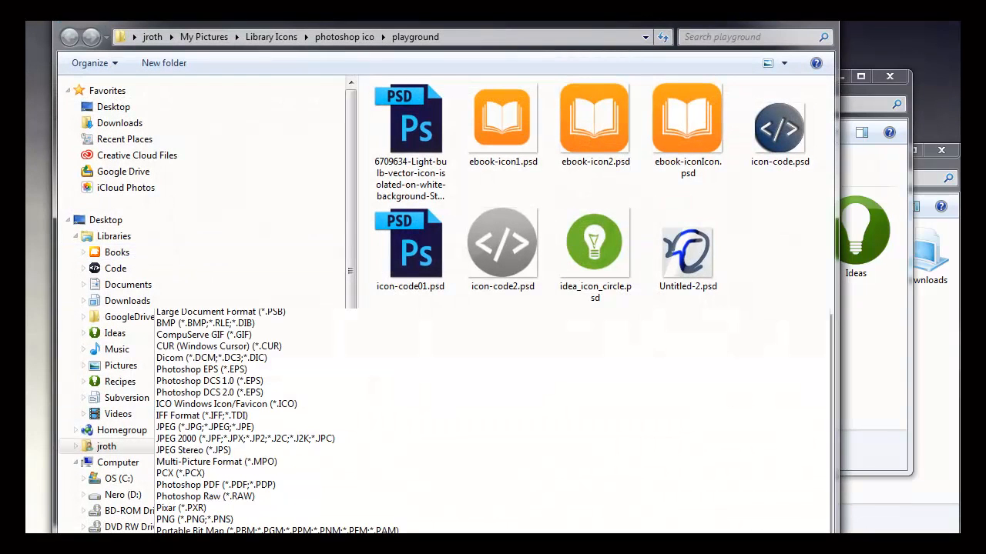
left_click(264, 406)
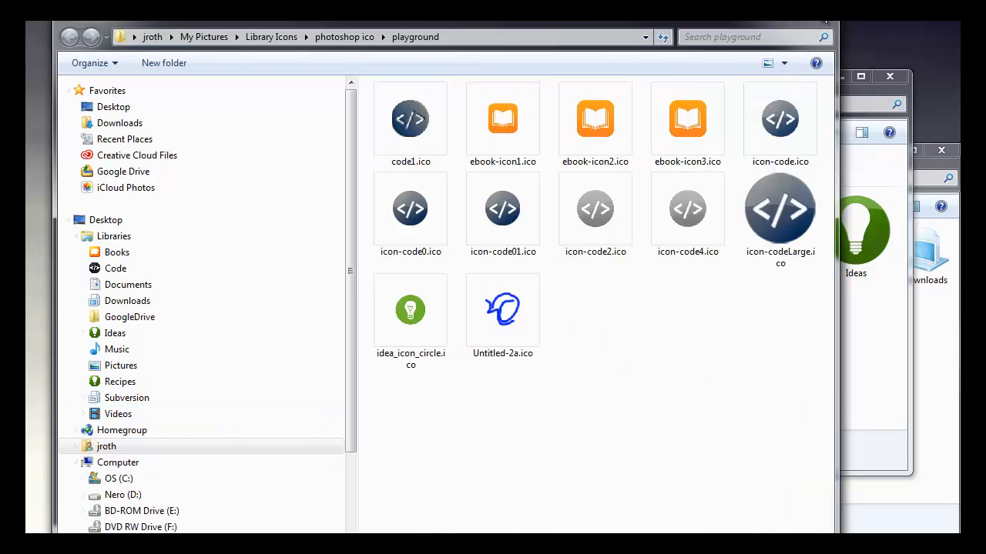
left_click(818, 10)
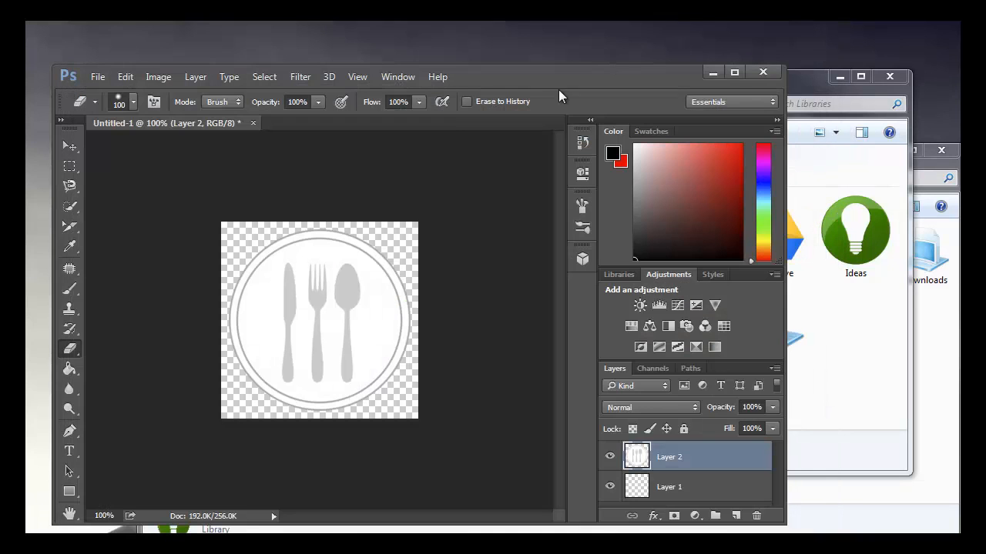
Step: Set the icon document's resolution to 256 pixels/inch with resampling on
left_click(158, 78)
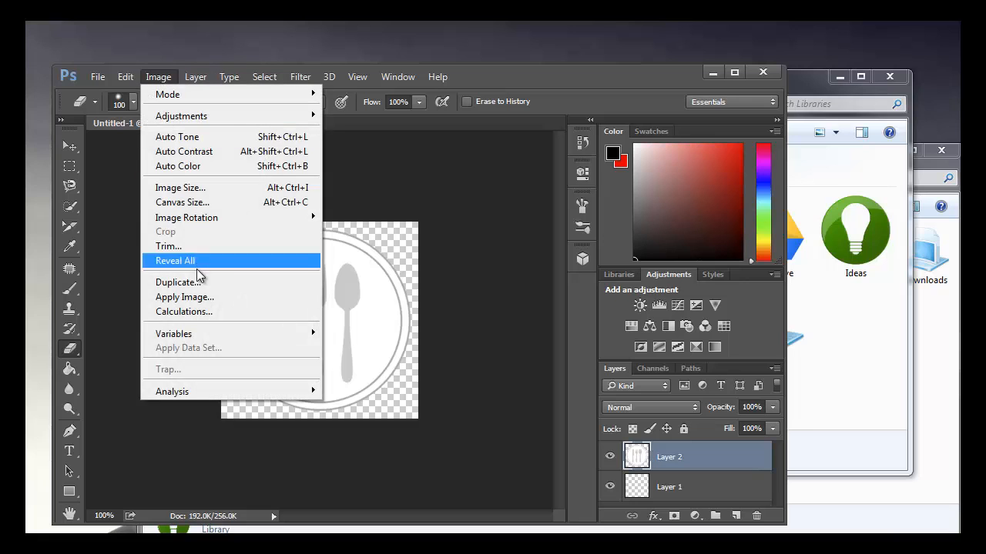
left_click(190, 188)
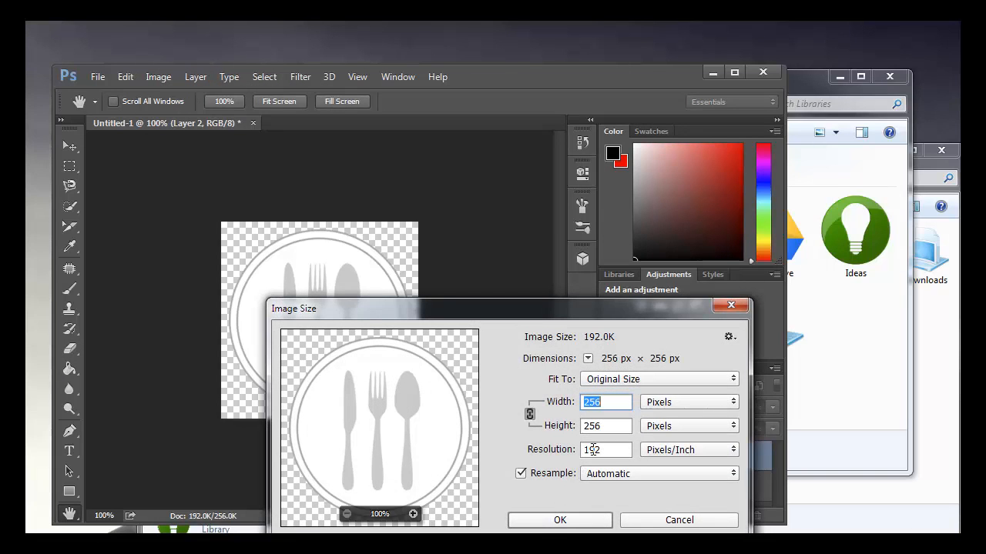
double_click(592, 449)
type("256")
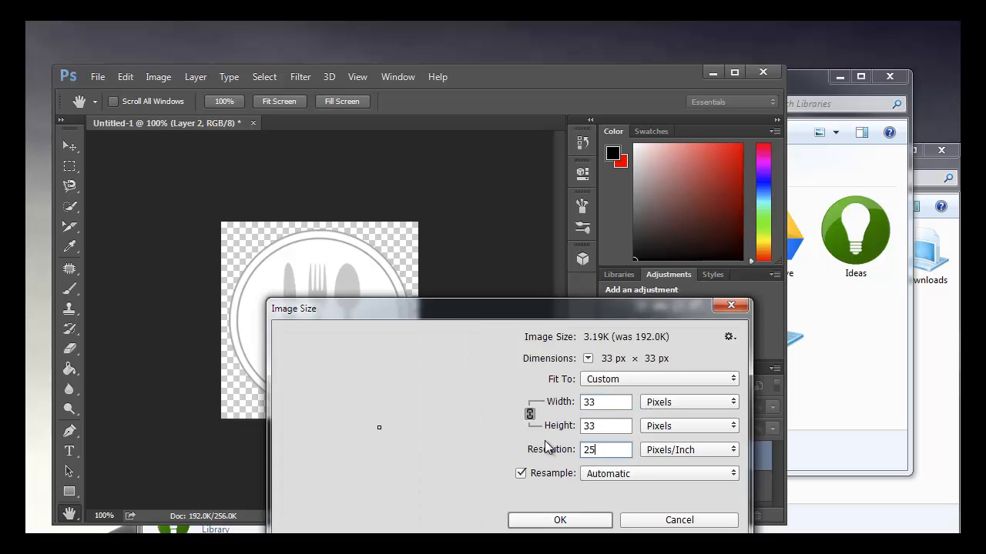
left_click(587, 522)
key("e")
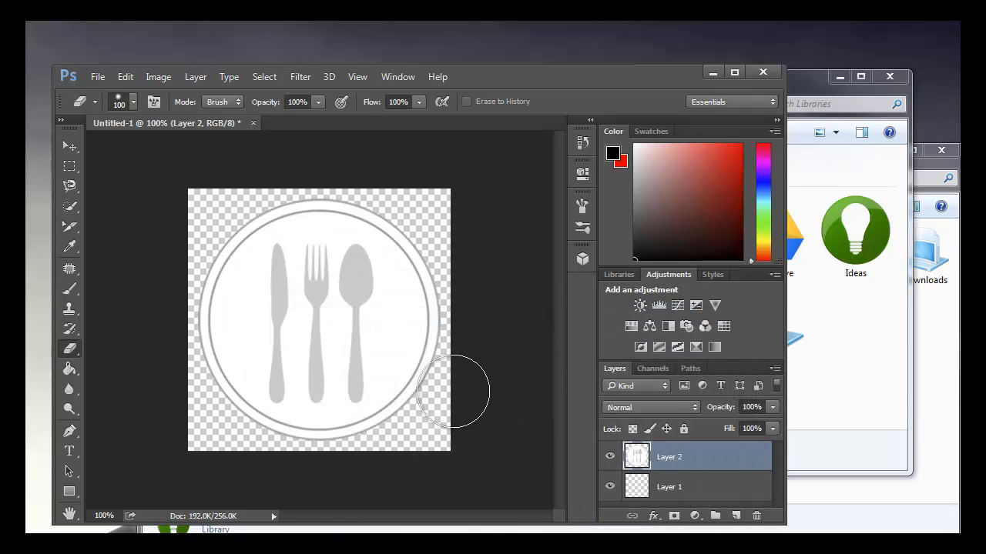
left_click(92, 77)
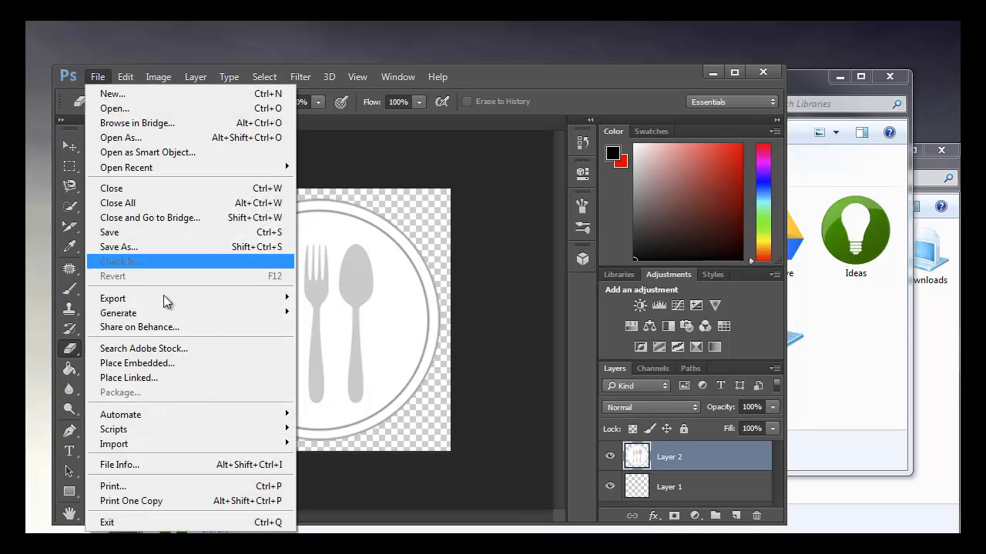
left_click(166, 255)
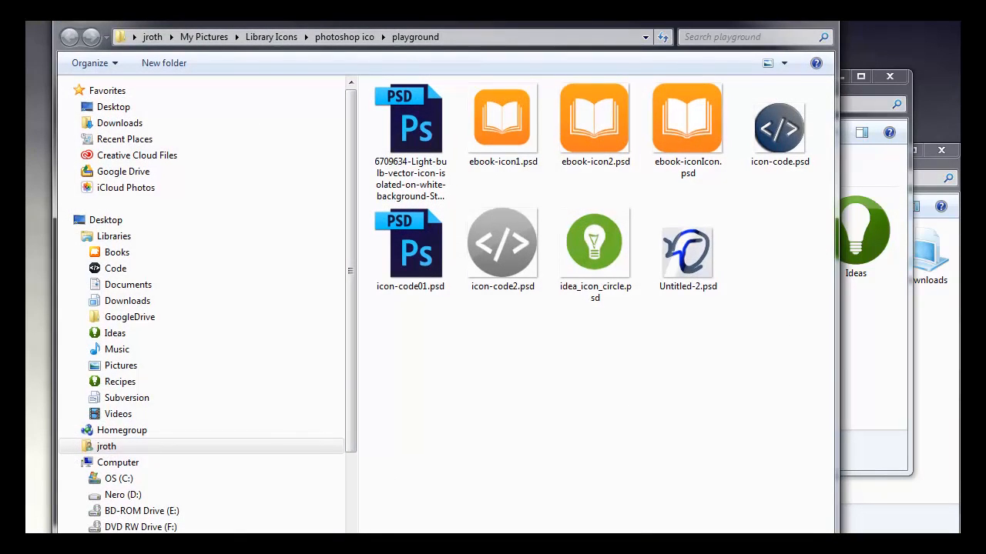
left_click_drag(384, 7, 428, 29)
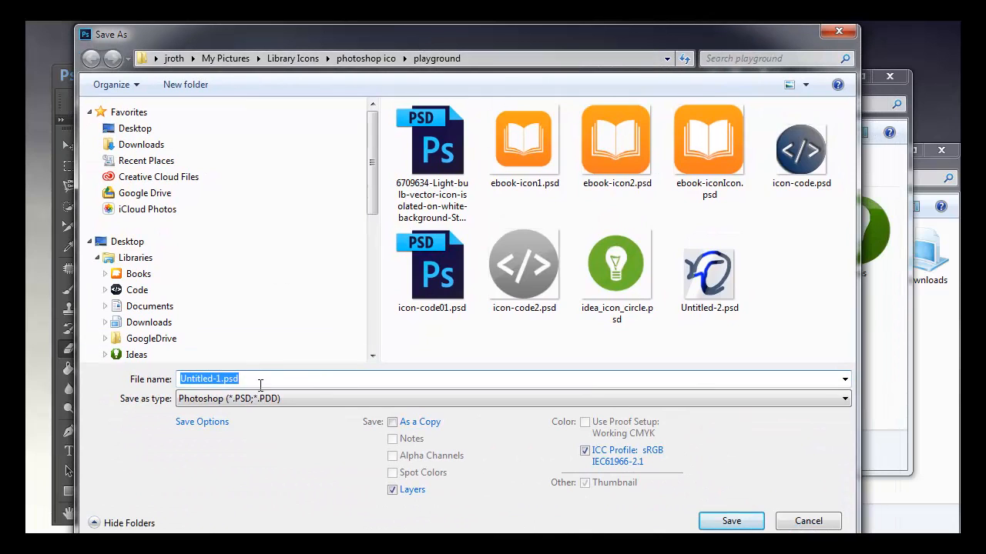
left_click(322, 396)
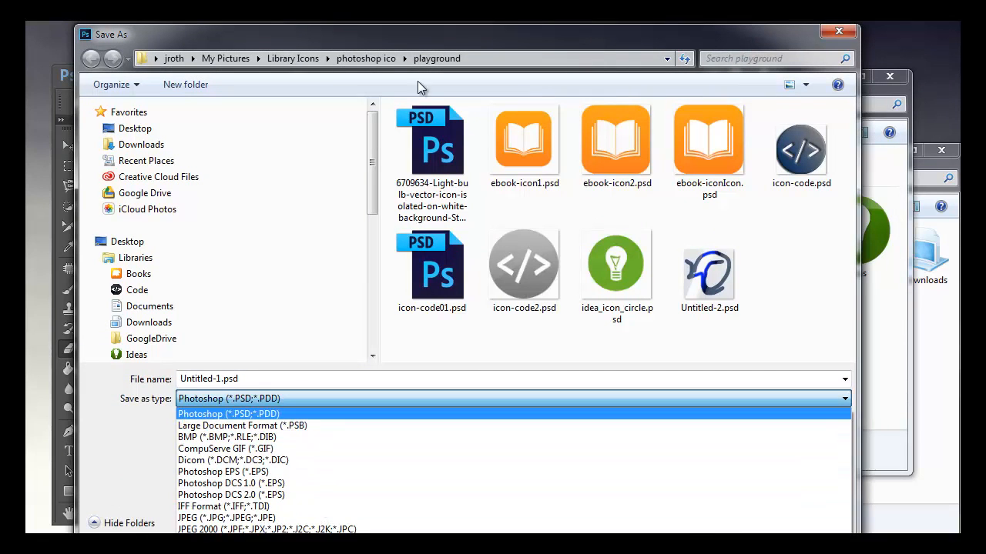
left_click(433, 43)
left_click_drag(423, 39, 422, 17)
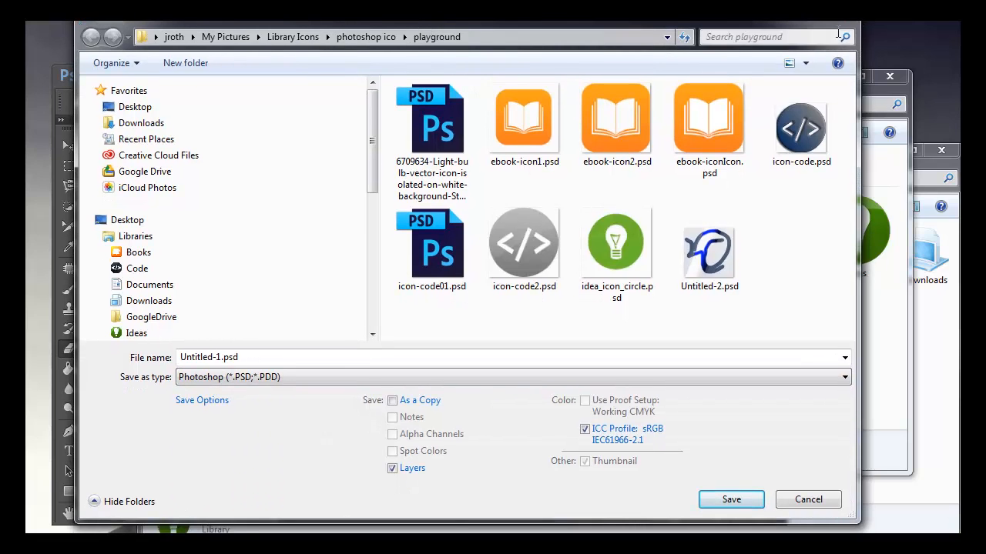
left_click(838, 19)
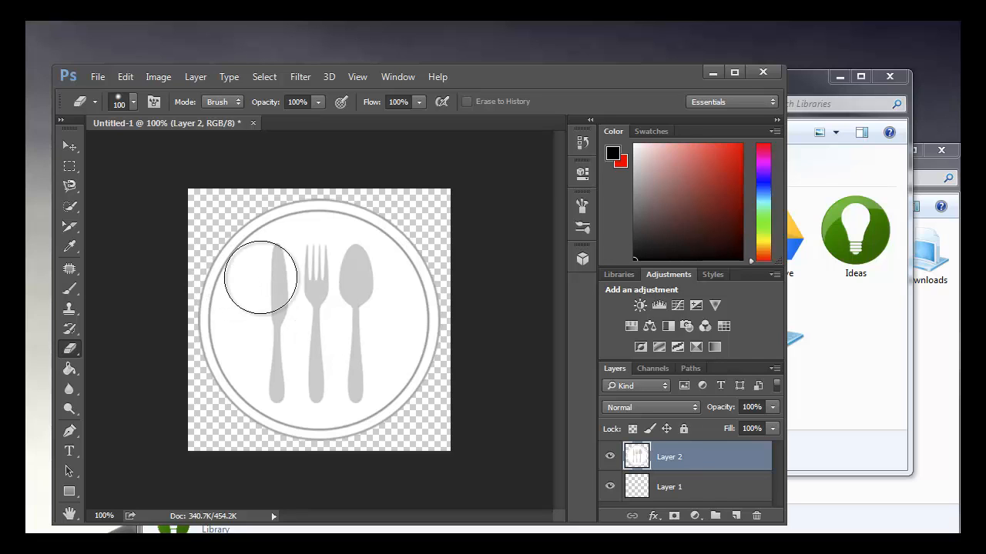
Step: Resize the icon document to 256 × 256 px by setting its resolution to 192 pixels/inch with resampling on
left_click(159, 77)
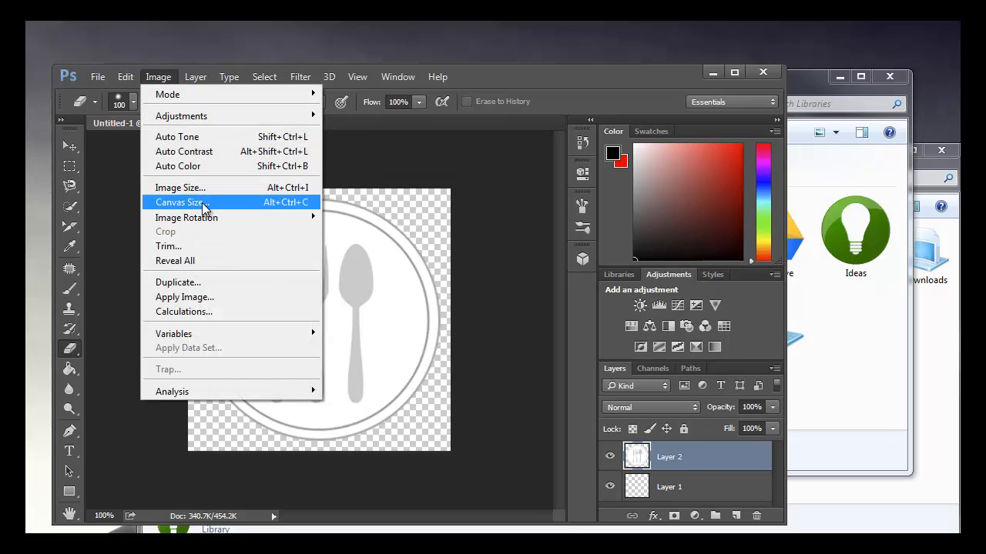
mouse_move(203, 219)
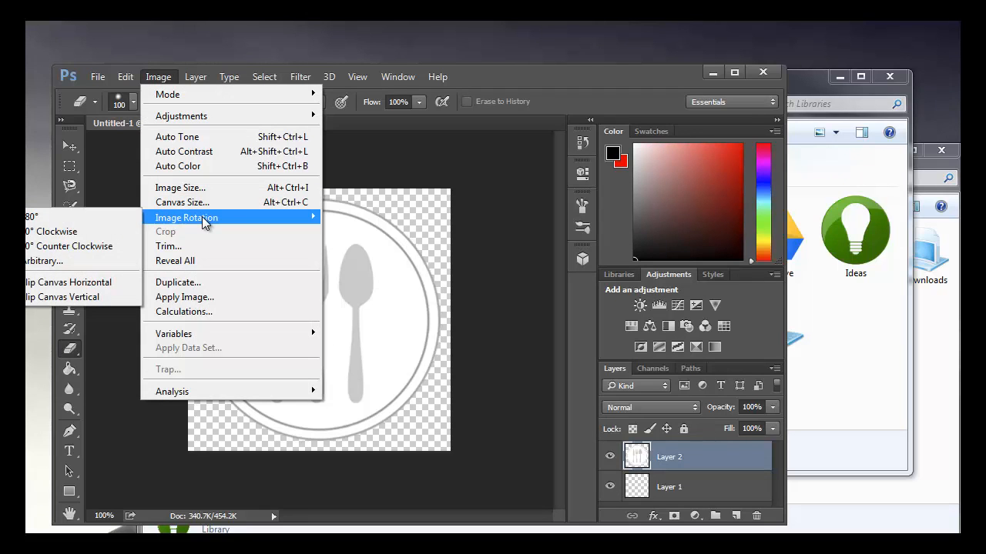
left_click(198, 188)
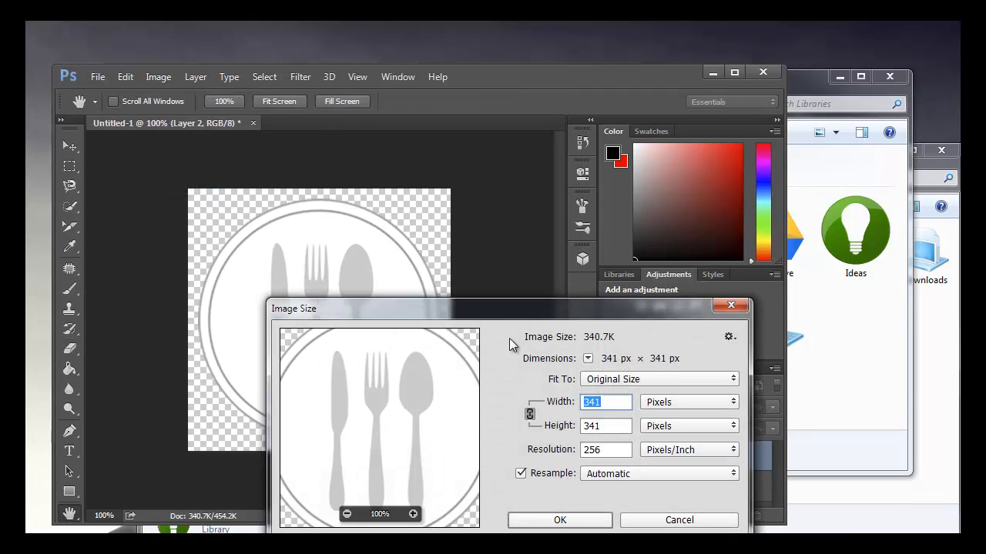
left_click_drag(496, 319, 404, 223)
left_click_drag(522, 354, 452, 346)
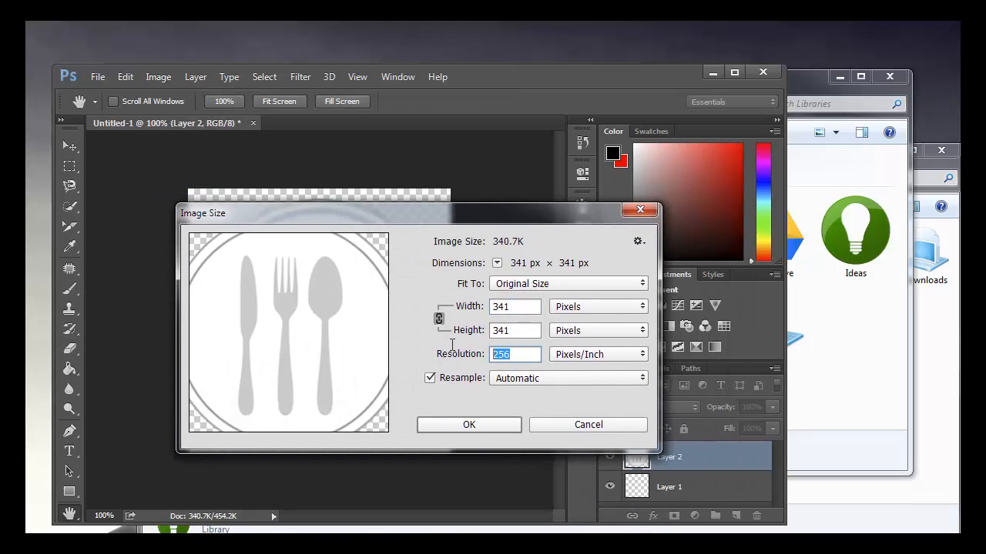
type("192")
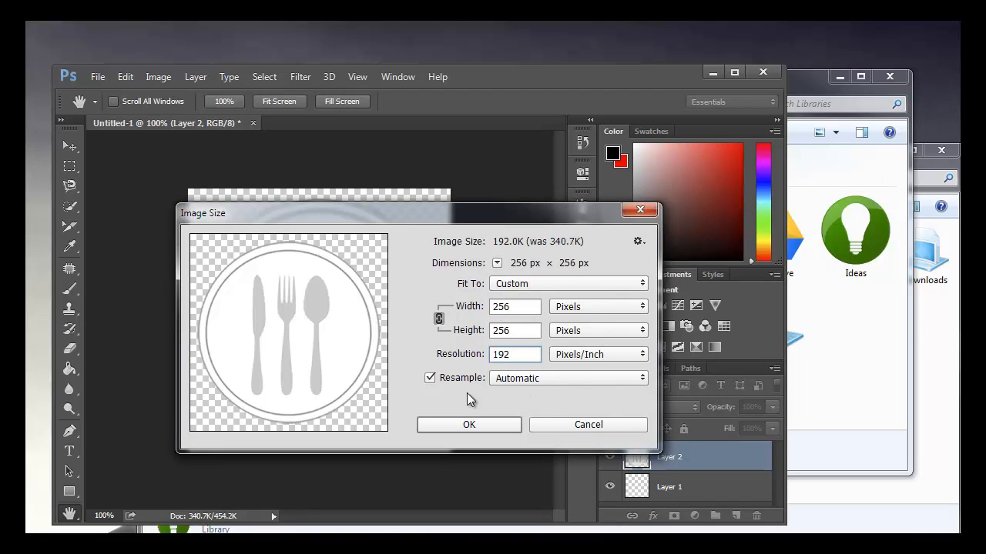
left_click(472, 424)
key("e")
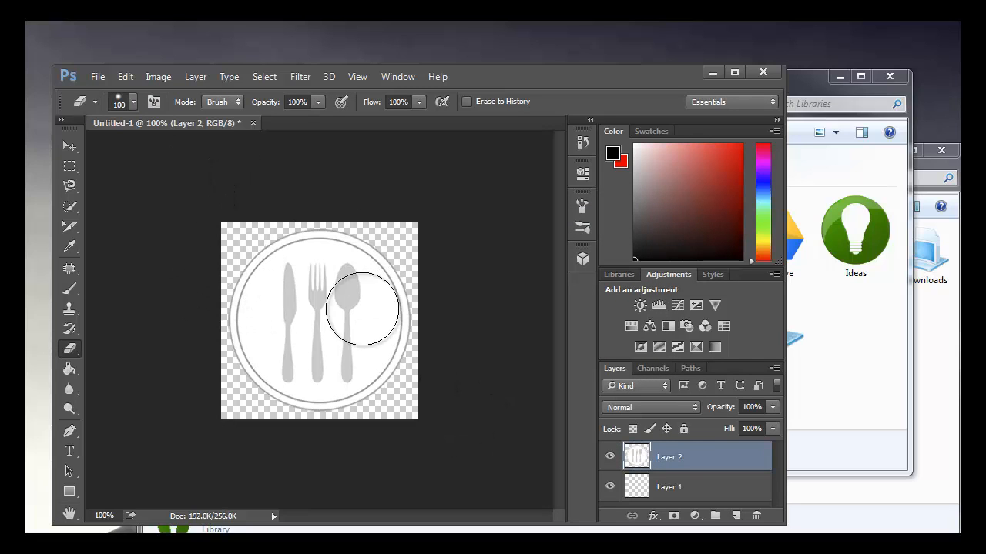
Step: Start saving the icon document into the Library Icons folder in the ICO Windows Icon/Favicon (*.ICO) format
left_click(96, 76)
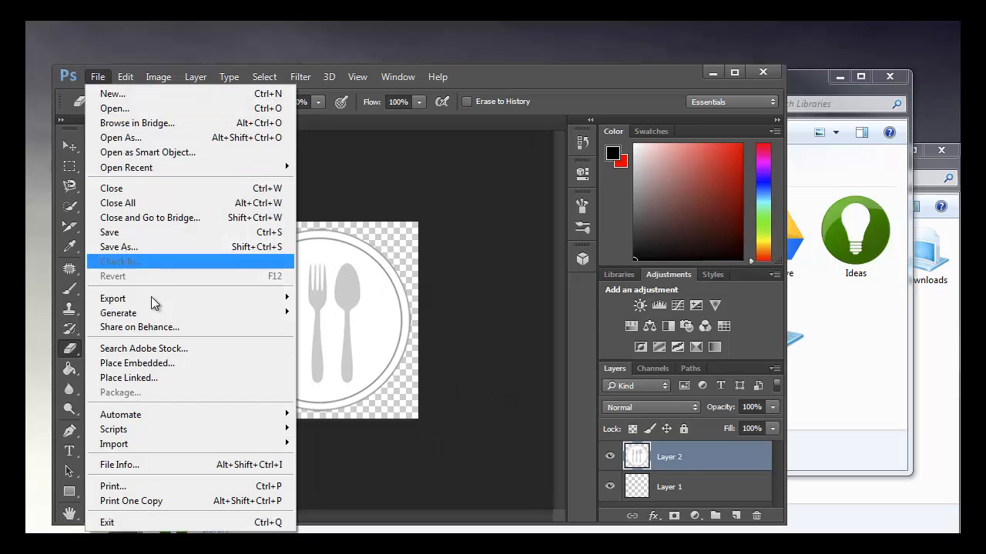
left_click(148, 250)
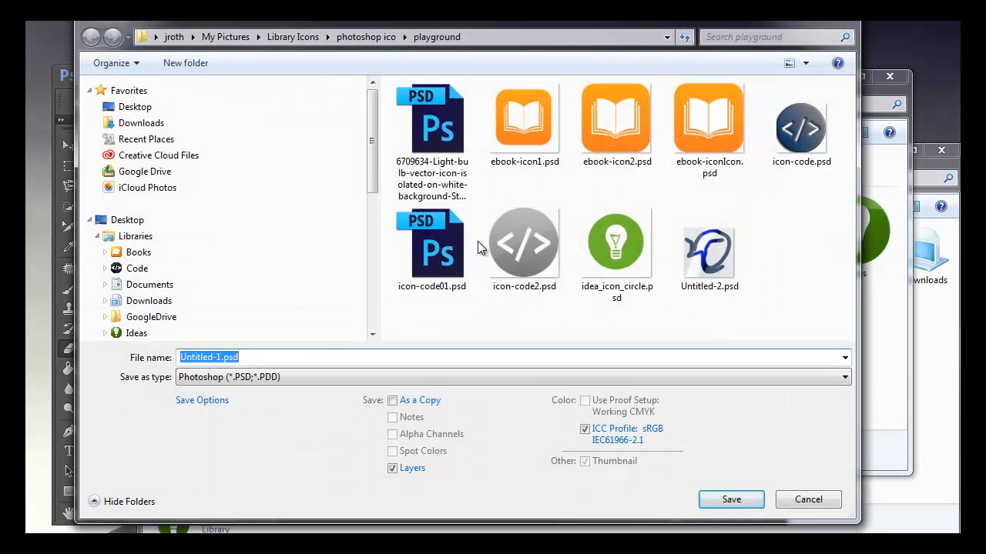
left_click(285, 39)
left_click(307, 378)
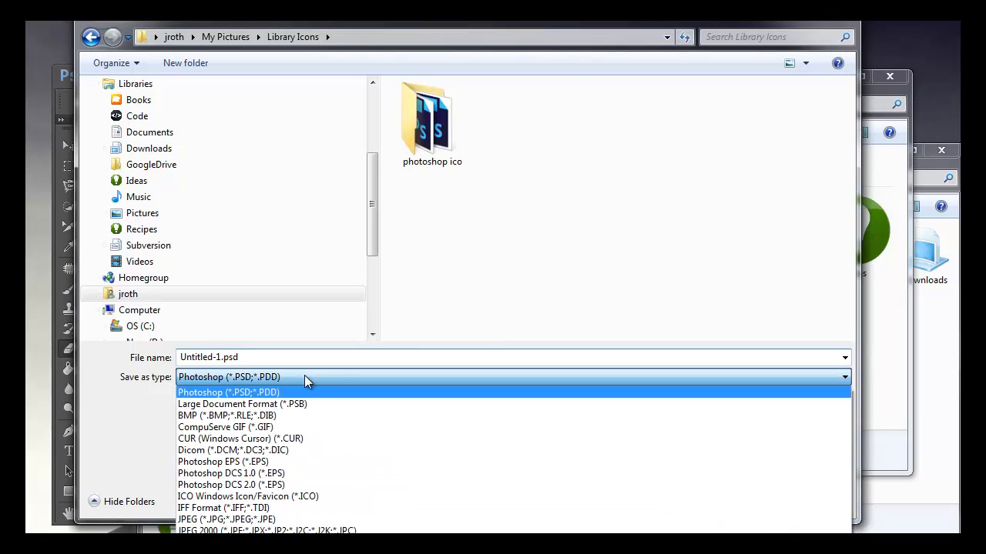
left_click(318, 497)
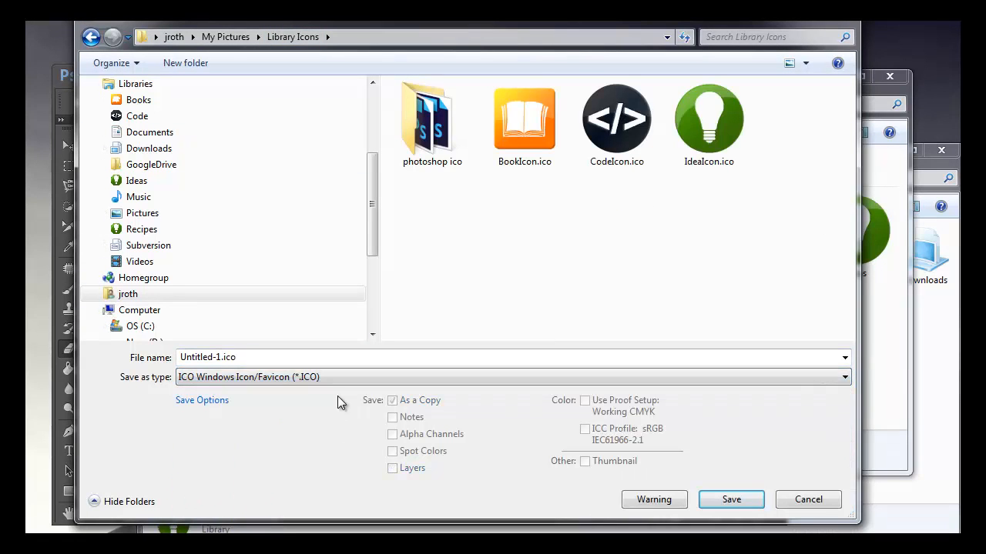
Step: Name the file RecipesIcon.ico, modelled on the BookIcon.ico name, and save it as a Standard ICO
left_click(524, 123)
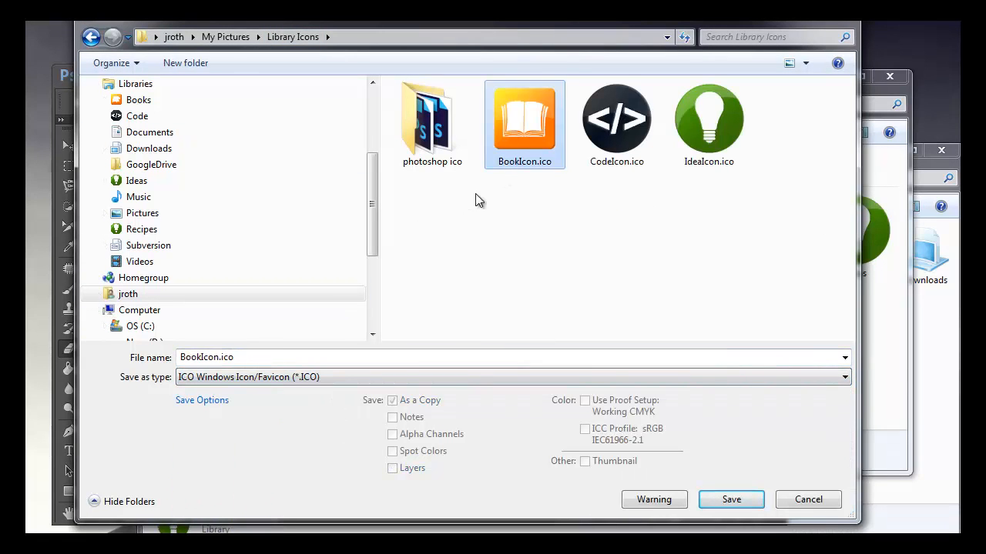
double_click(200, 357)
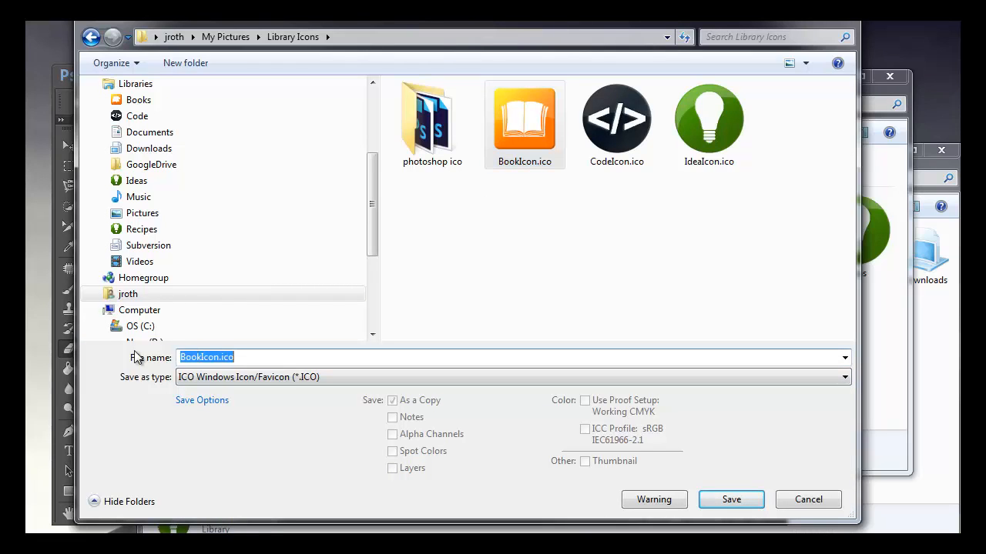
left_click(231, 357)
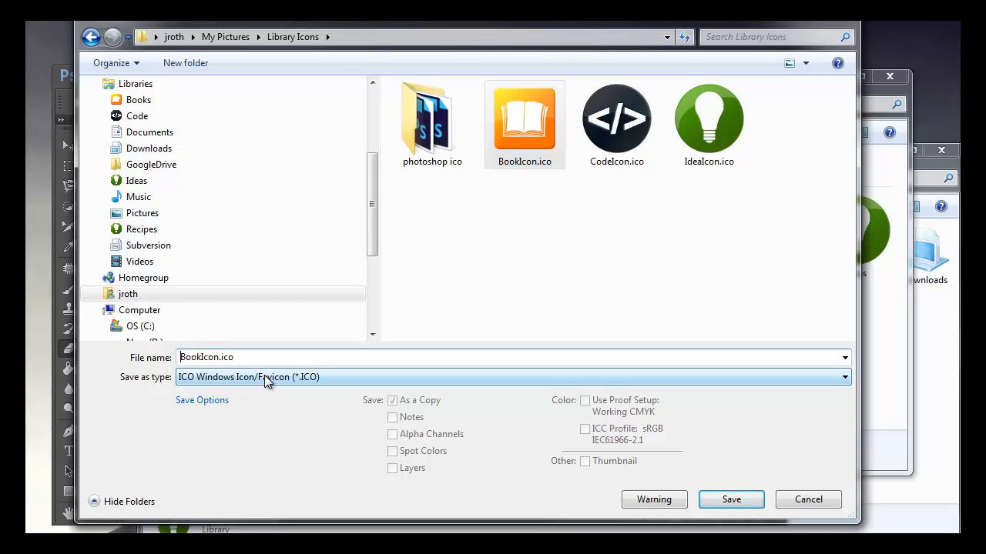
key("Home")
key("Delete")
key("Delete")
key("Delete")
key("Delete")
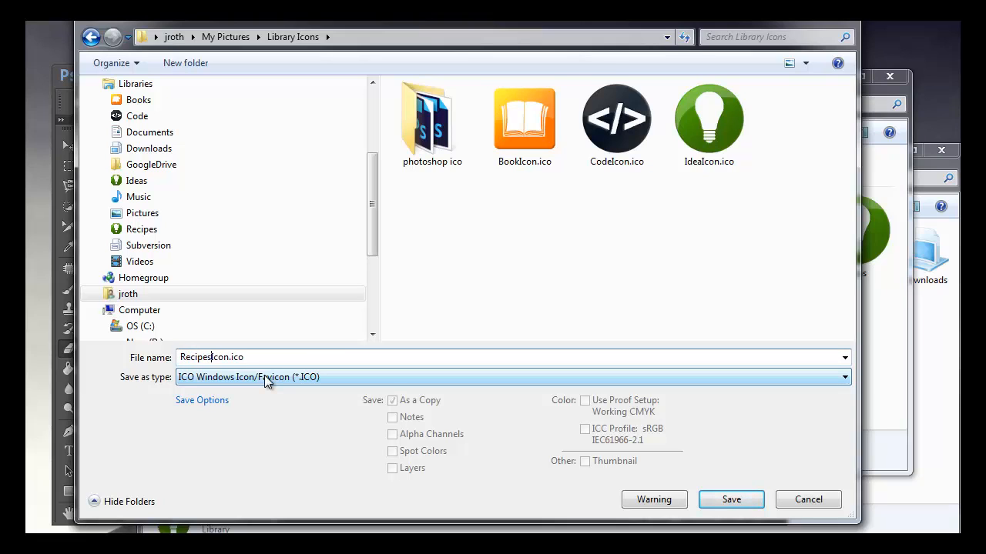
left_click(733, 501)
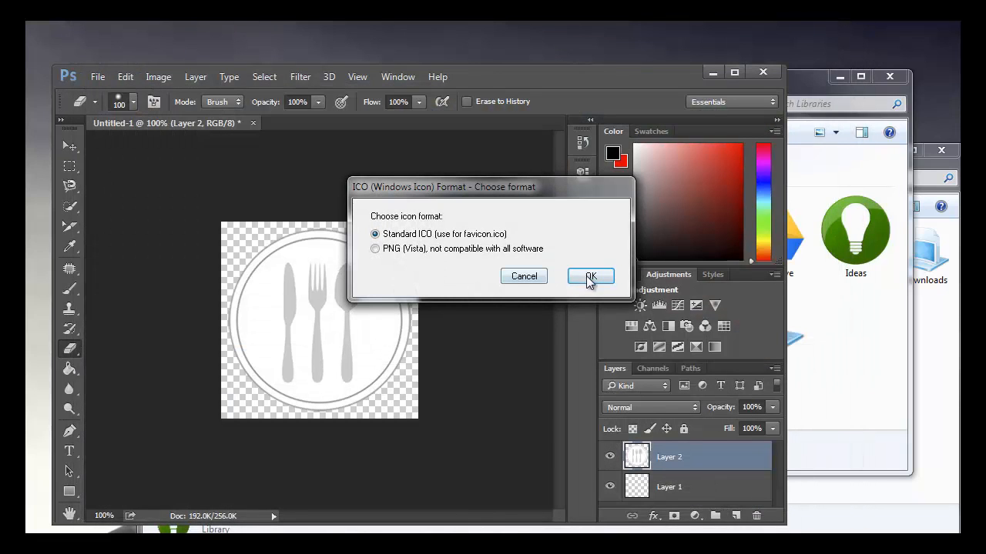
left_click(587, 276)
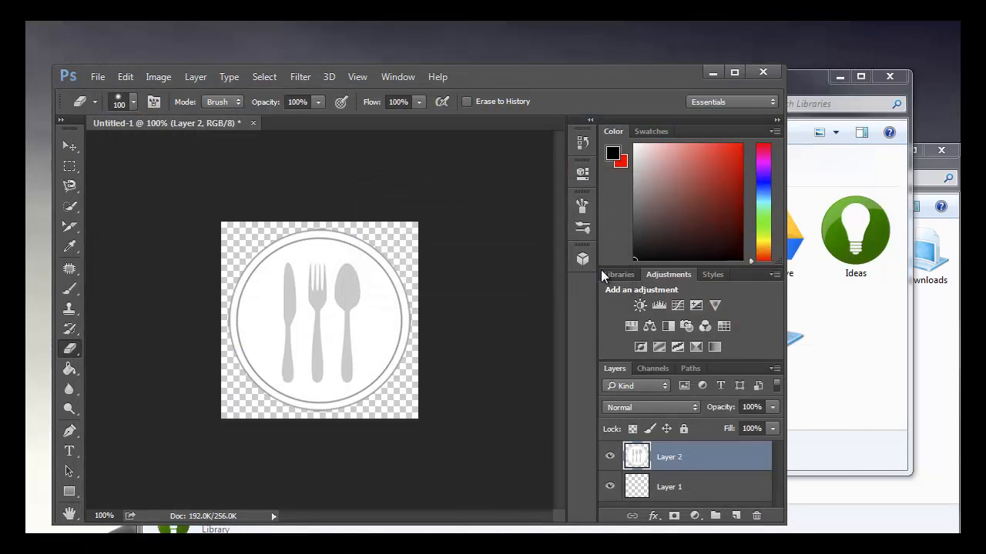
Step: Switch to the AppData Libraries folder in Windows Explorer and open the Recipes library file with Sublime Text
left_click(847, 401)
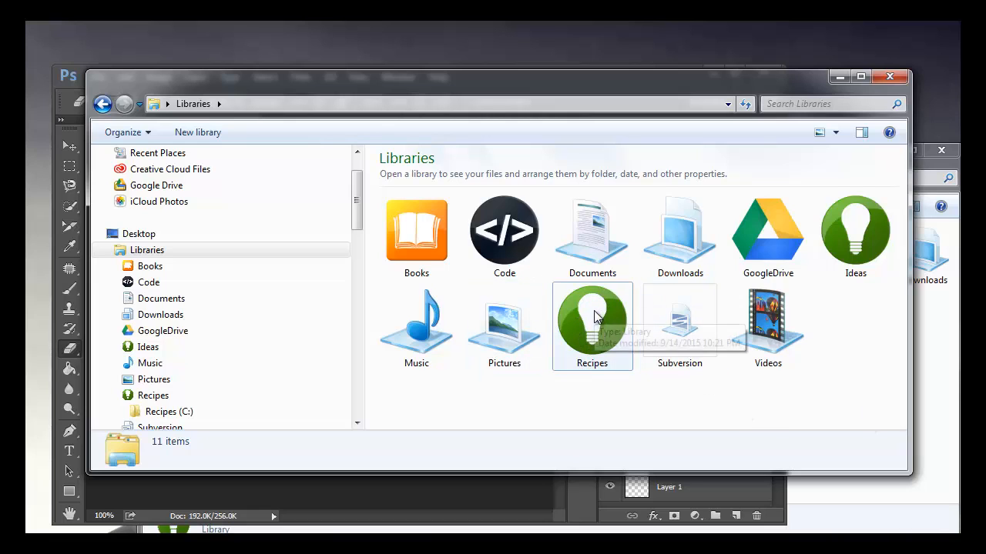
left_click(938, 369)
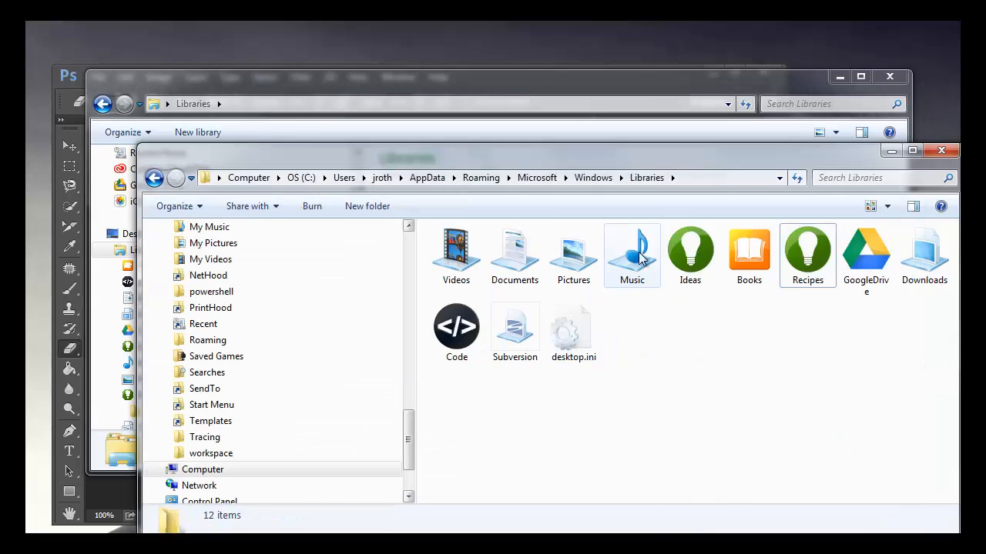
left_click(801, 250)
right_click(801, 250)
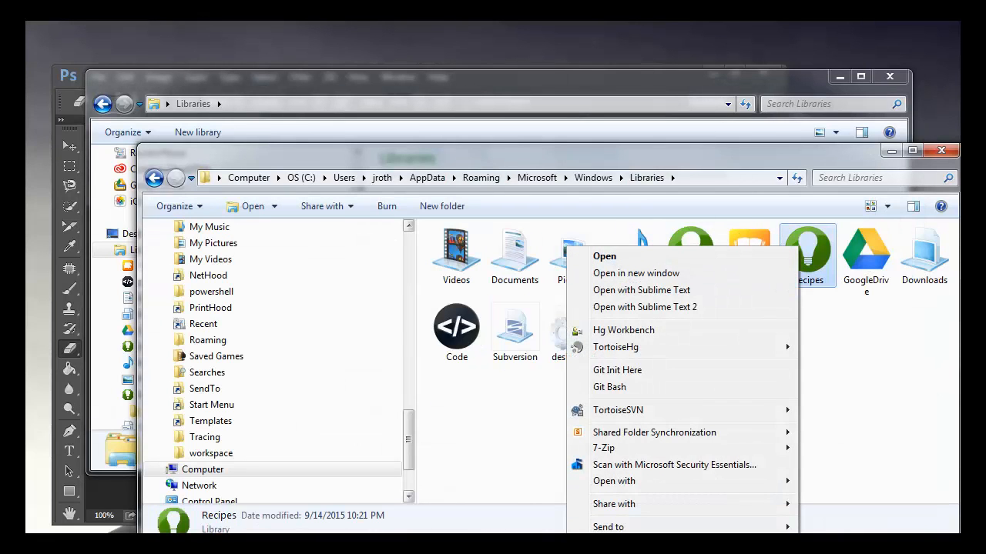
left_click(641, 289)
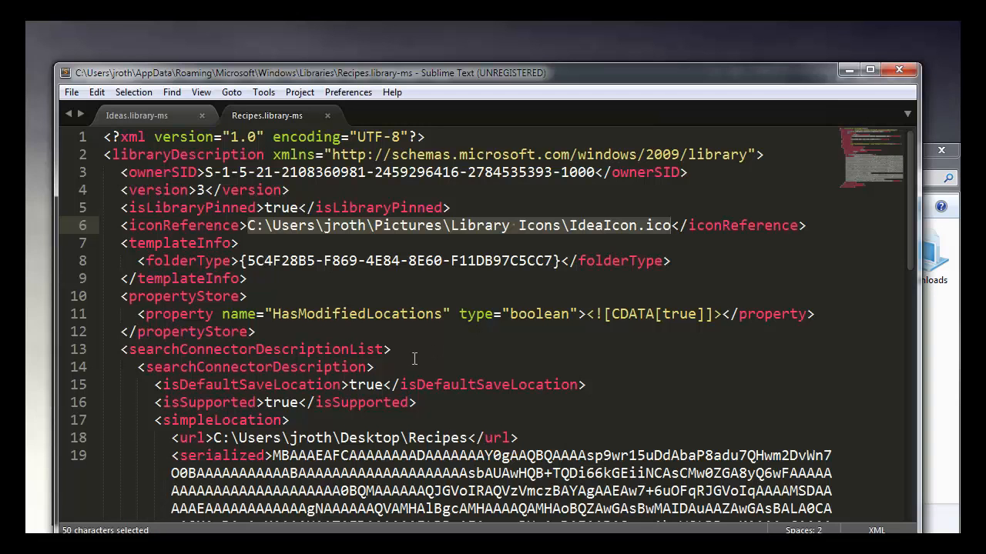
Step: Change the icon file name in the iconReference path on line 6 to RecipesIcon.ico and save the file
left_click(619, 225)
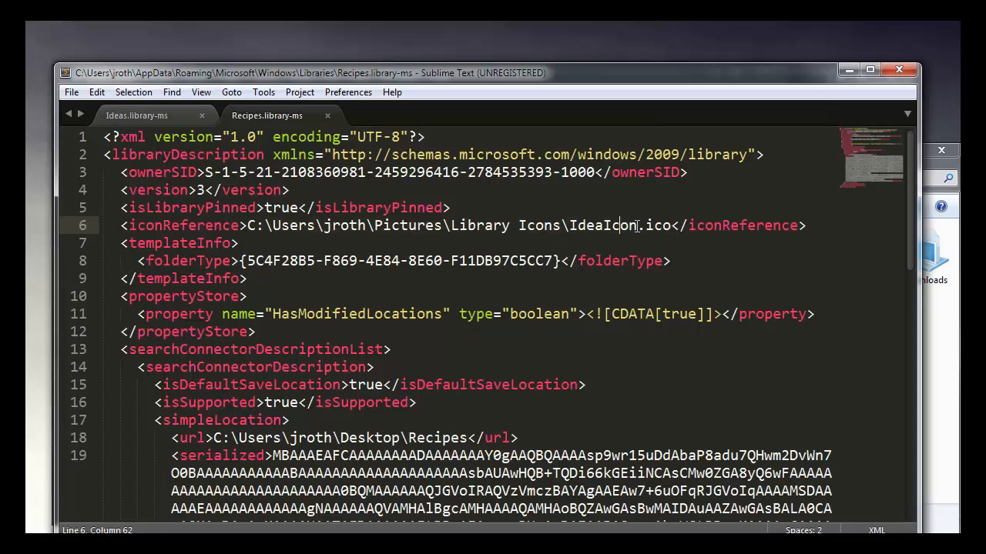
left_click_drag(637, 225, 574, 225)
left_click(599, 223)
key("BackSpace")
key("BackSpace")
key("BackSpace")
key("BackSpace")
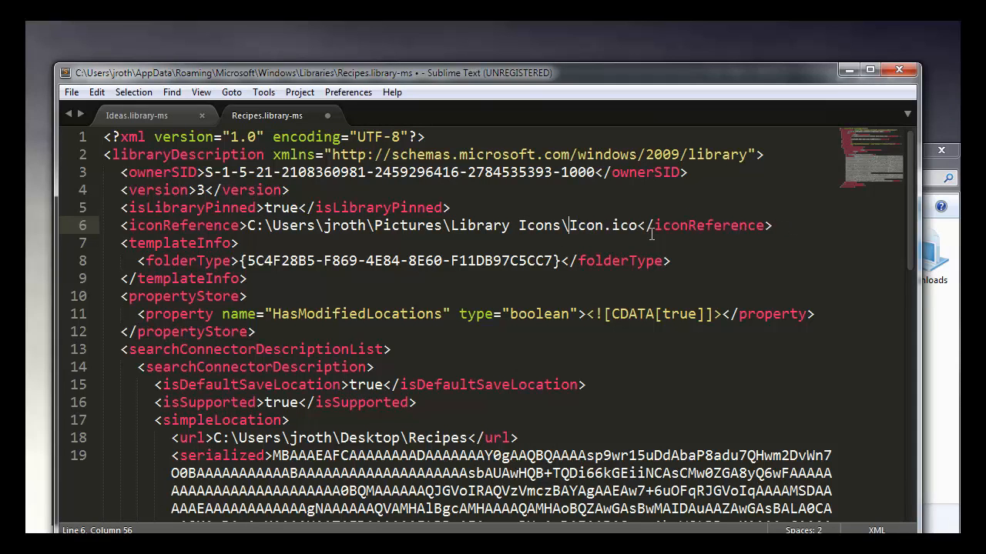
type("Recipes")
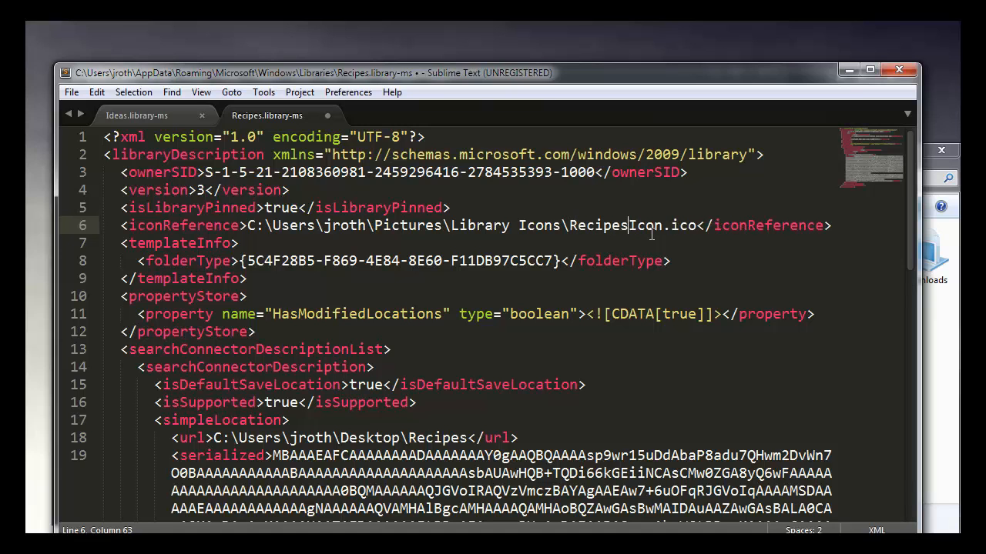
key("ctrl+s")
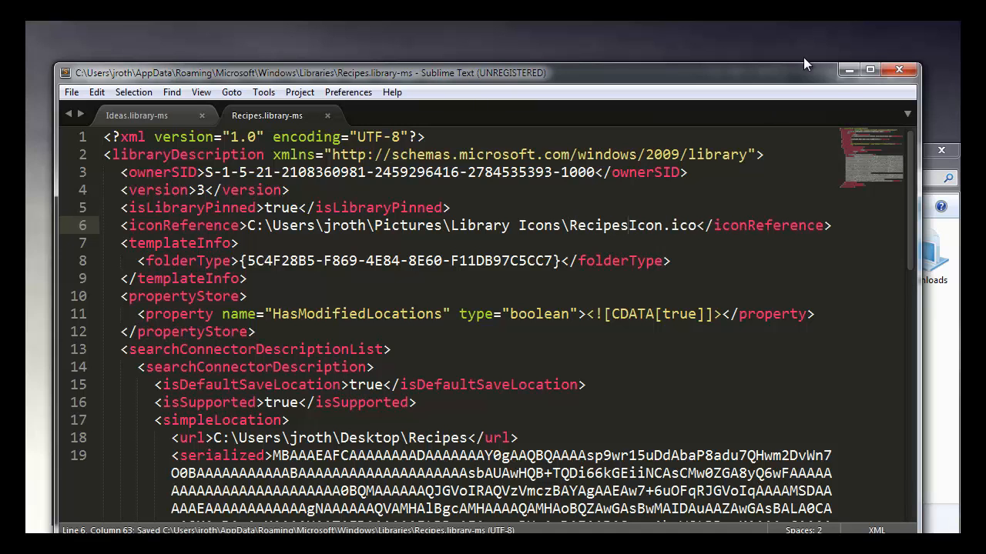
Step: Minimize Sublime Text and check the Recipes library's icon in both Explorer windows
left_click(848, 71)
left_click(774, 312)
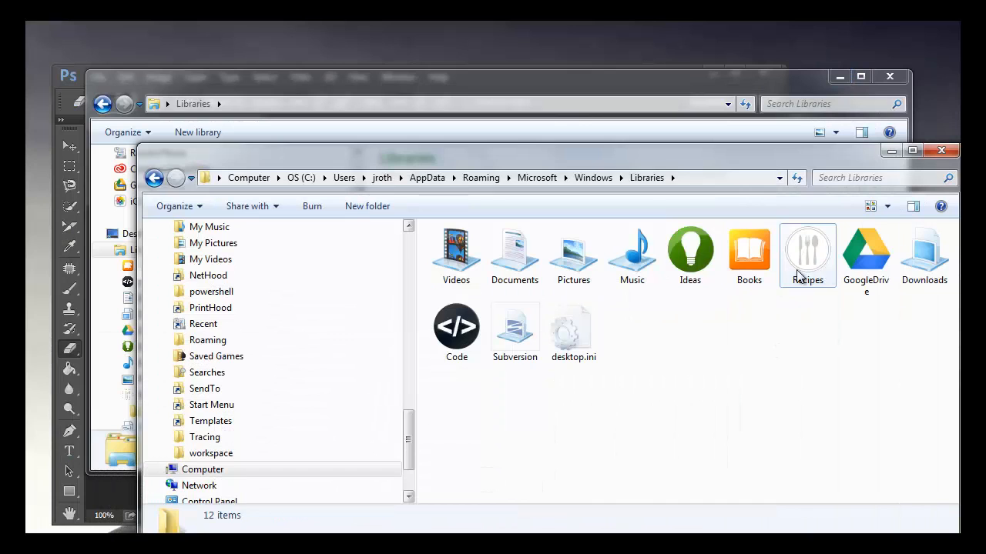
left_click(592, 78)
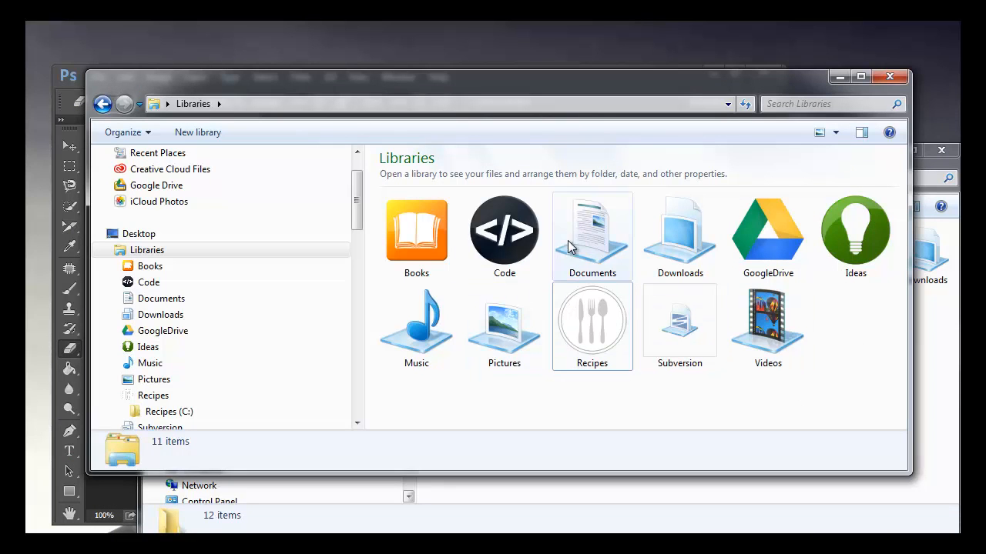
left_click(828, 279)
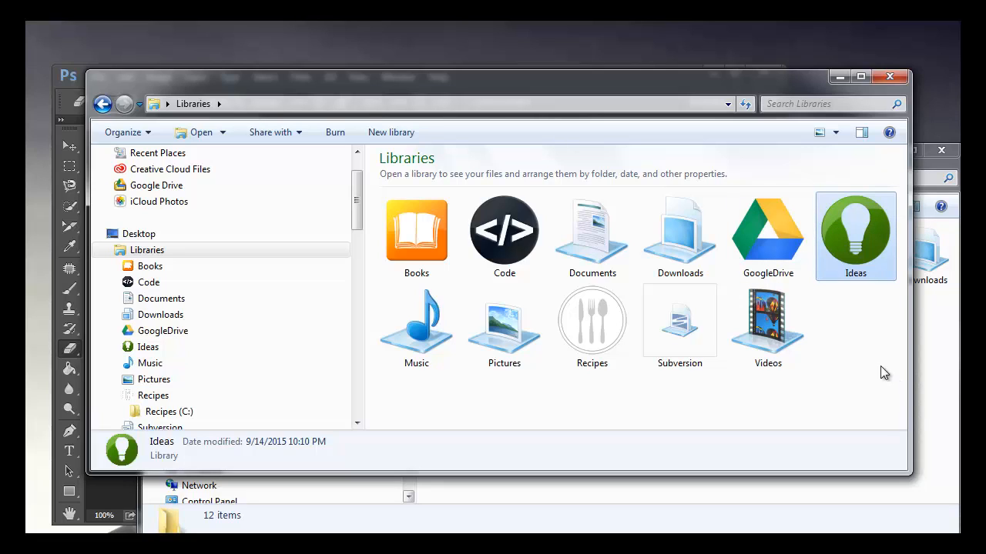
Step: Open the Recipes library to view its contents and return to the Libraries overview
double_click(604, 346)
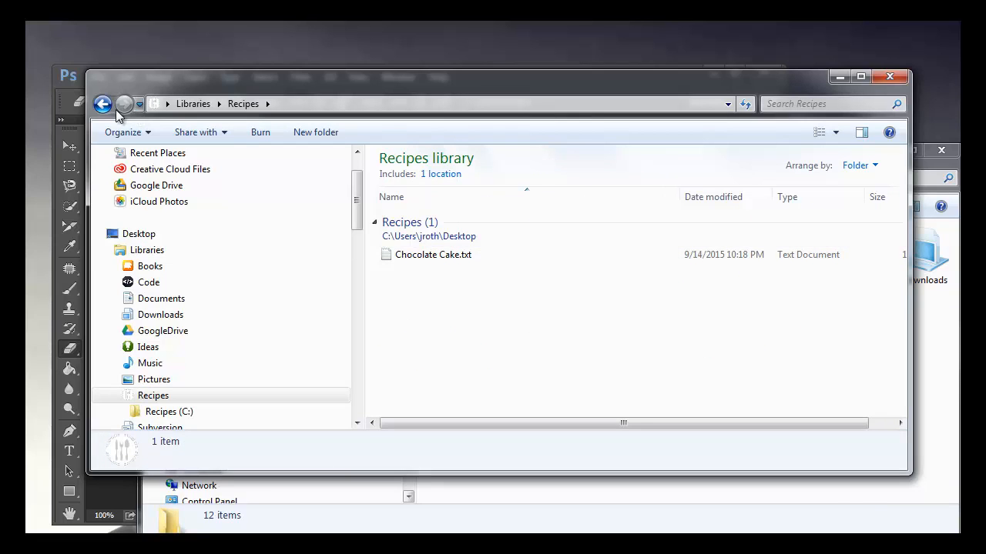
left_click(104, 107)
left_click(840, 308)
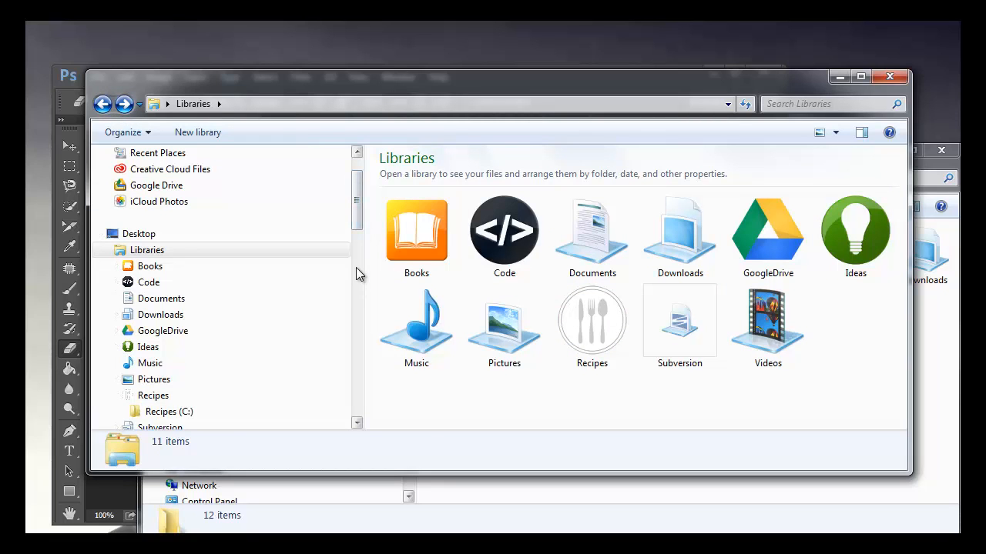
Step: Open a new Windows Explorer window, show Libraries in it and move the window slightly to inspect the custom icons
key("super+e")
left_click(206, 343)
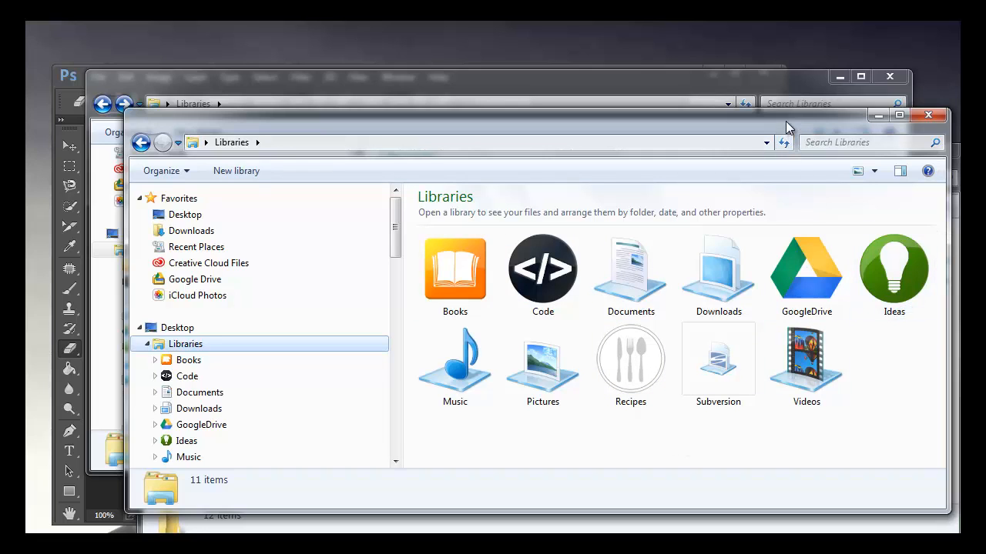
left_click_drag(785, 121, 758, 101)
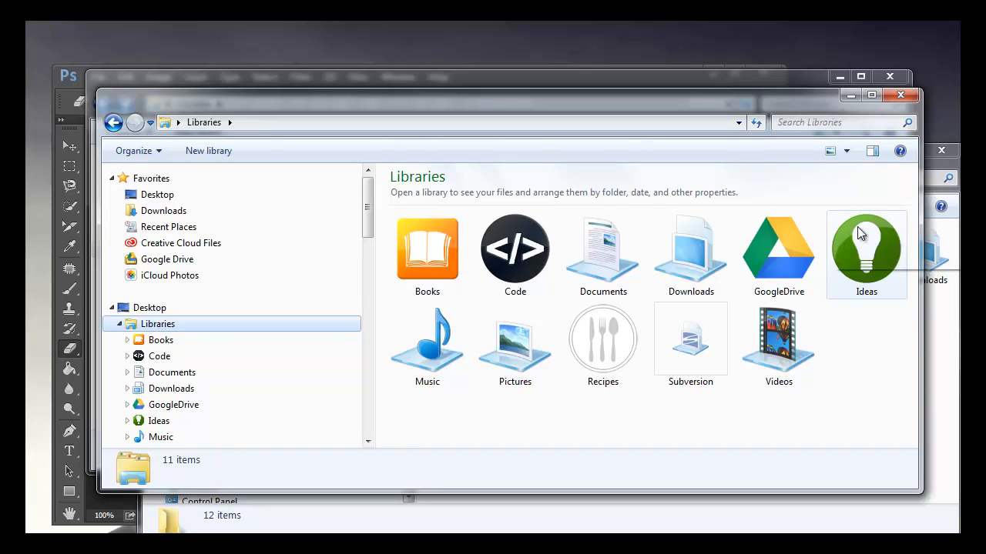